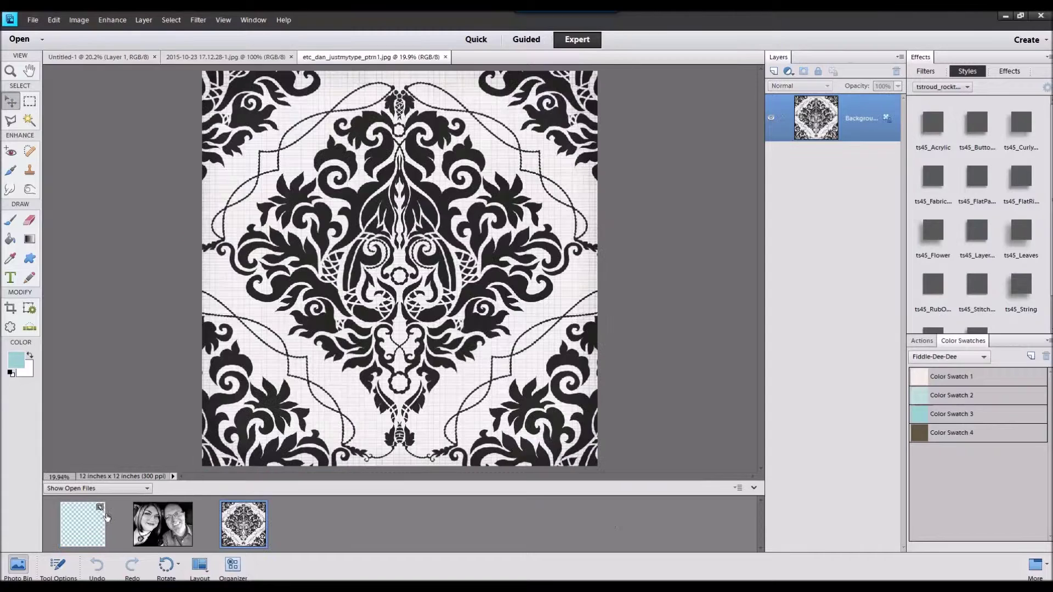
Step: Place the damask paper on the blank 12 x 12 inch page and add the couple photo above it, slightly enlarged near the centre
click(89, 510)
drag(222, 531, 328, 255)
drag(164, 544, 413, 258)
drag(468, 219, 512, 190)
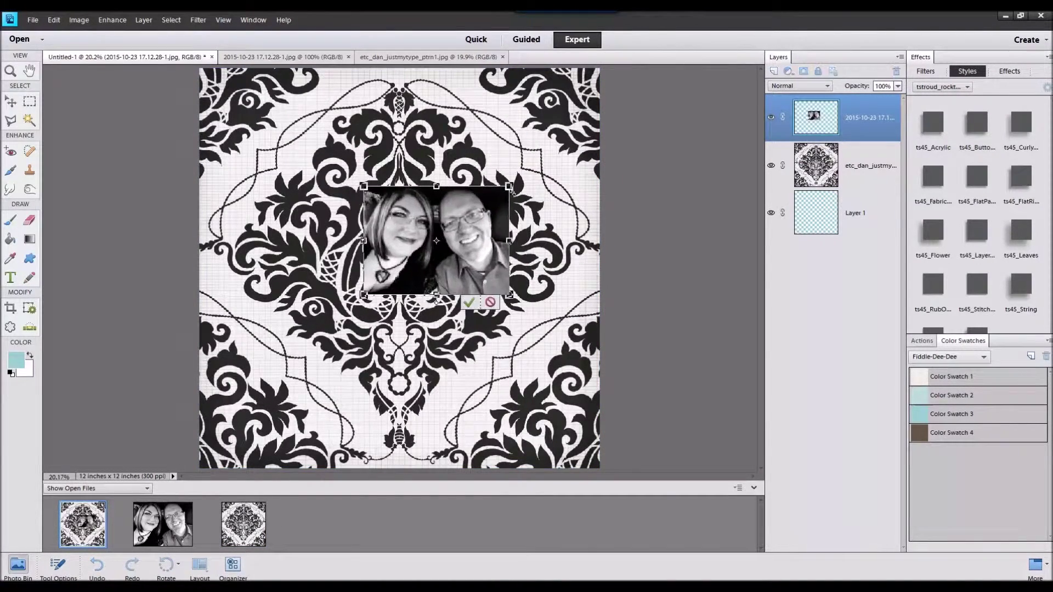
click(469, 303)
Step: Apply the first style of the White Photo Edge + Shadow collection to the photo layer
click(963, 87)
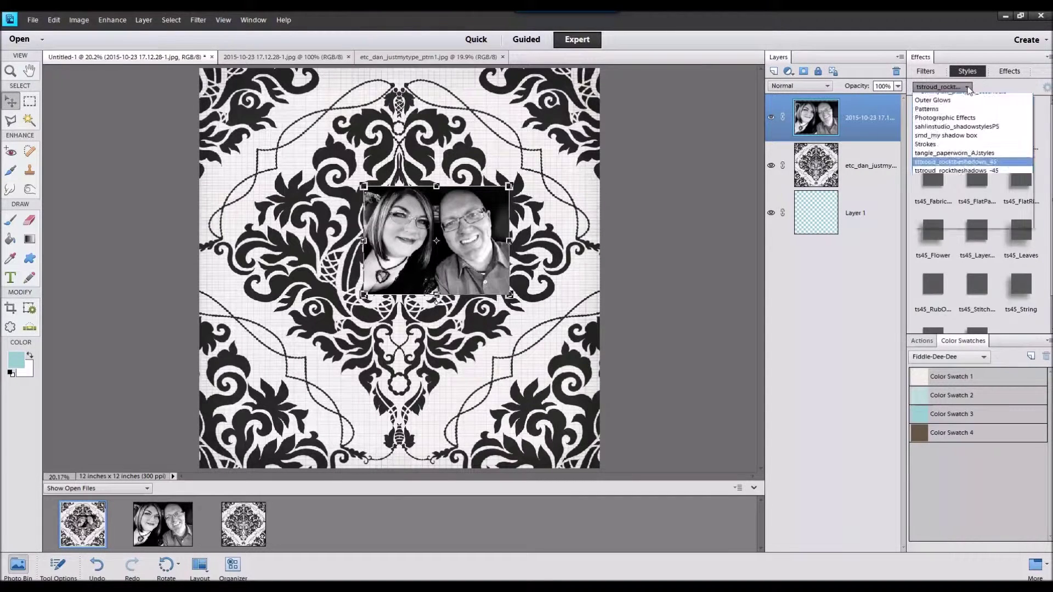
click(956, 333)
double_click(933, 126)
Step: Switch the style collection to tstroud_rocktheshadows_45 and accept the photo layer's style settings
click(938, 87)
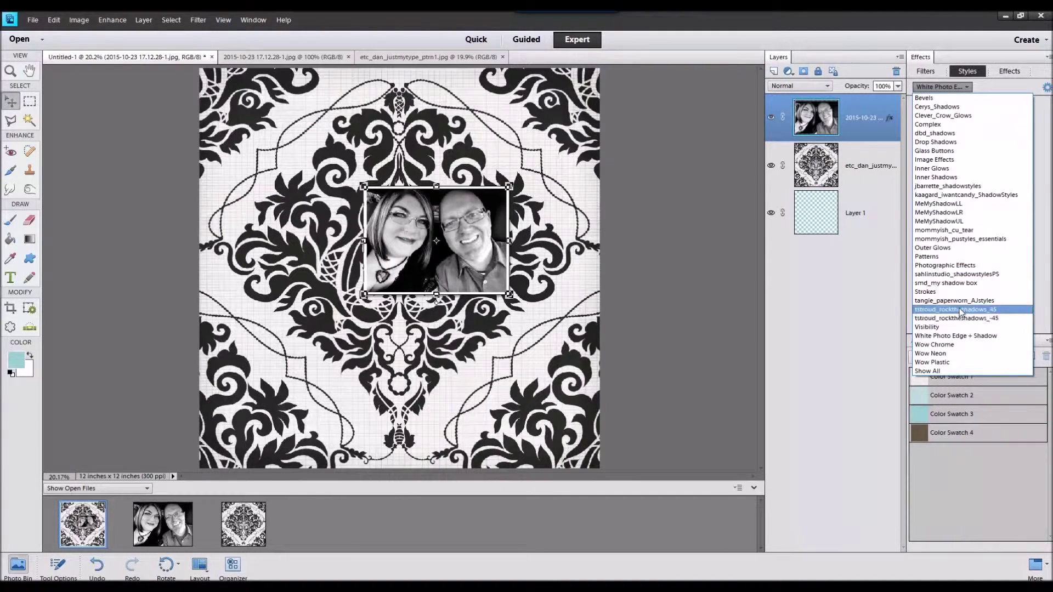
click(957, 314)
right_click(891, 122)
click(911, 128)
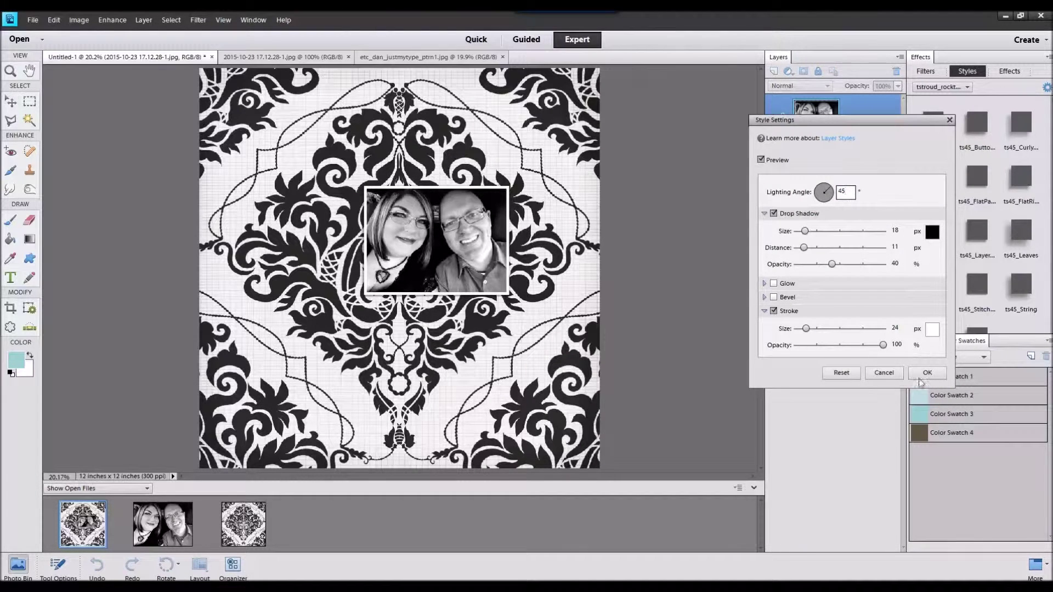
click(927, 373)
Step: Close the damask pattern file and shift the framed photo toward the page's left side
right_click(235, 510)
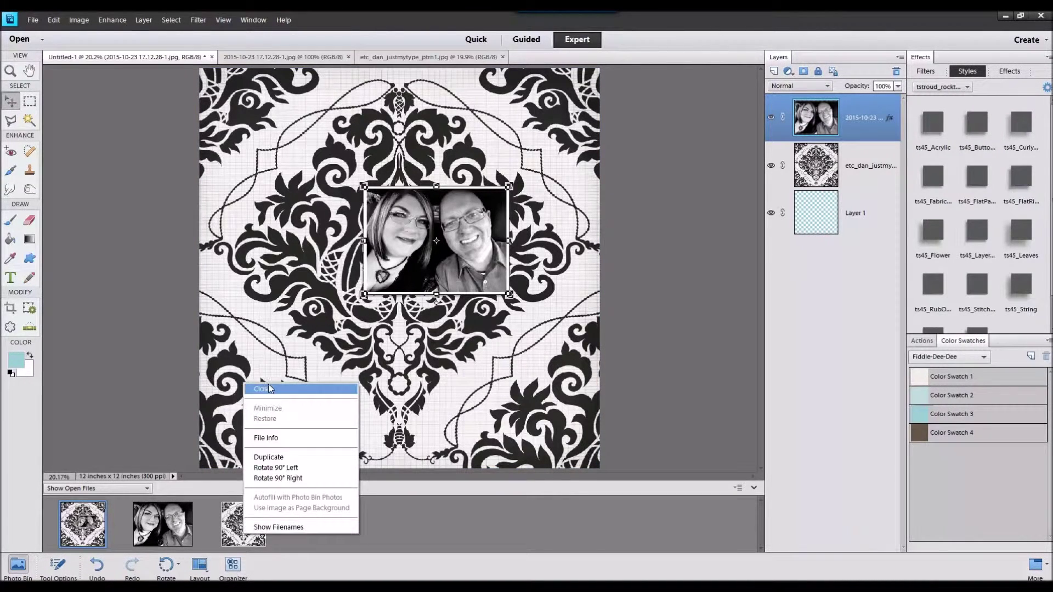
click(263, 388)
drag(476, 253, 384, 244)
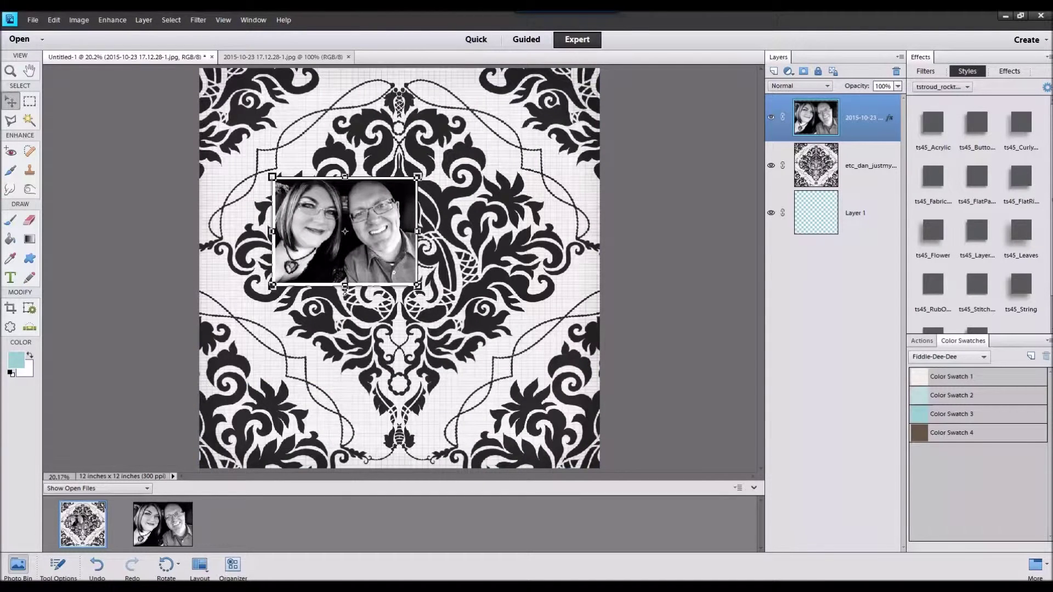
Step: Open etc_dan_justmytype_ptrn5.jpg and place the number-pattern paper on the page directly above the damask layer
drag(1052, 379, 602, 502)
double_click(85, 531)
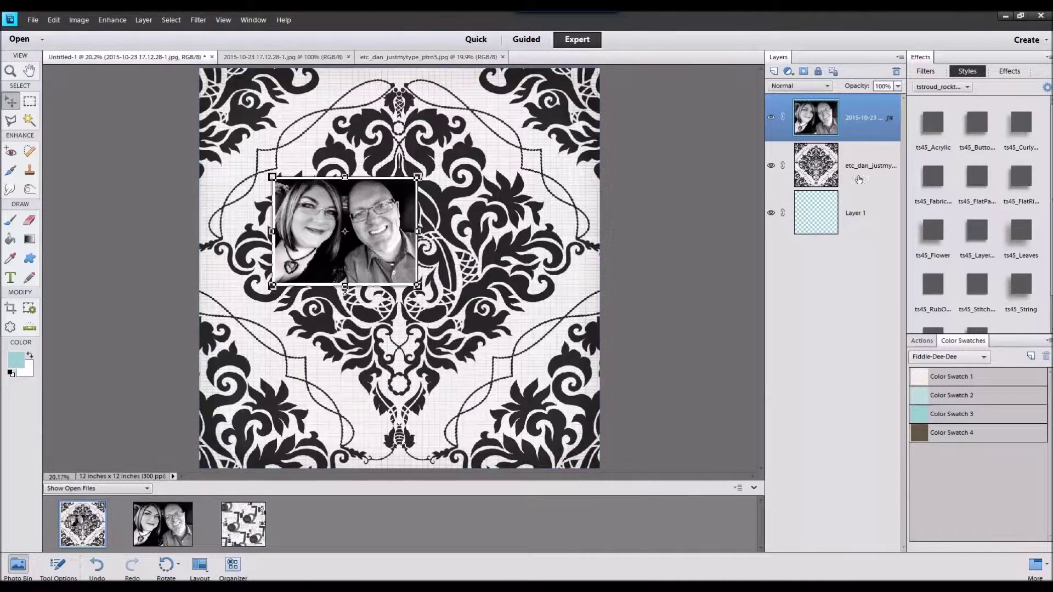
click(859, 178)
drag(240, 520, 437, 129)
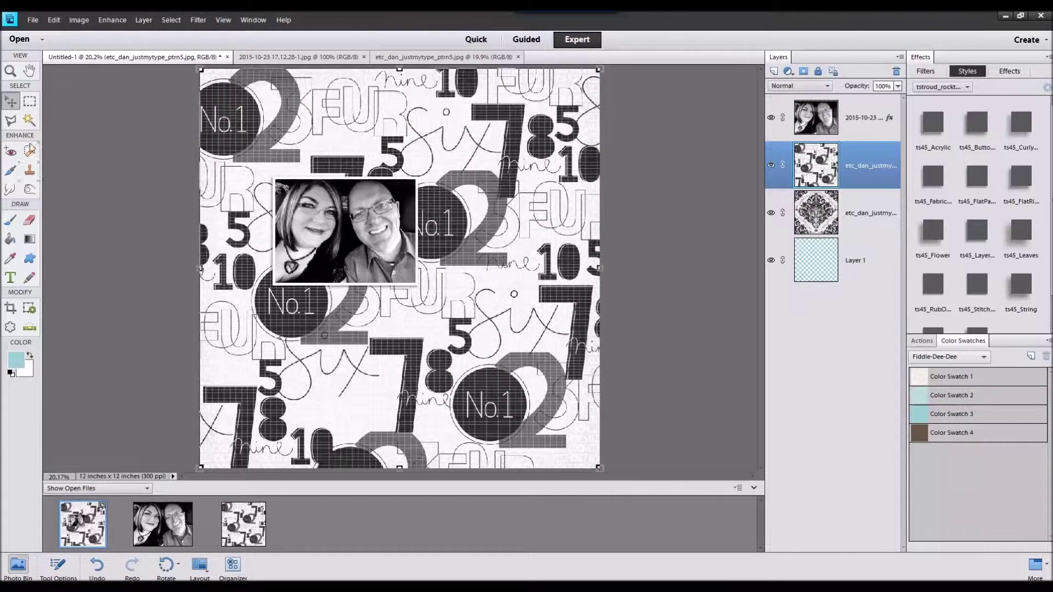
Step: Select a full-width horizontal band of the number paper behind the photo and cut it to a new layer
click(30, 101)
drag(197, 159, 619, 320)
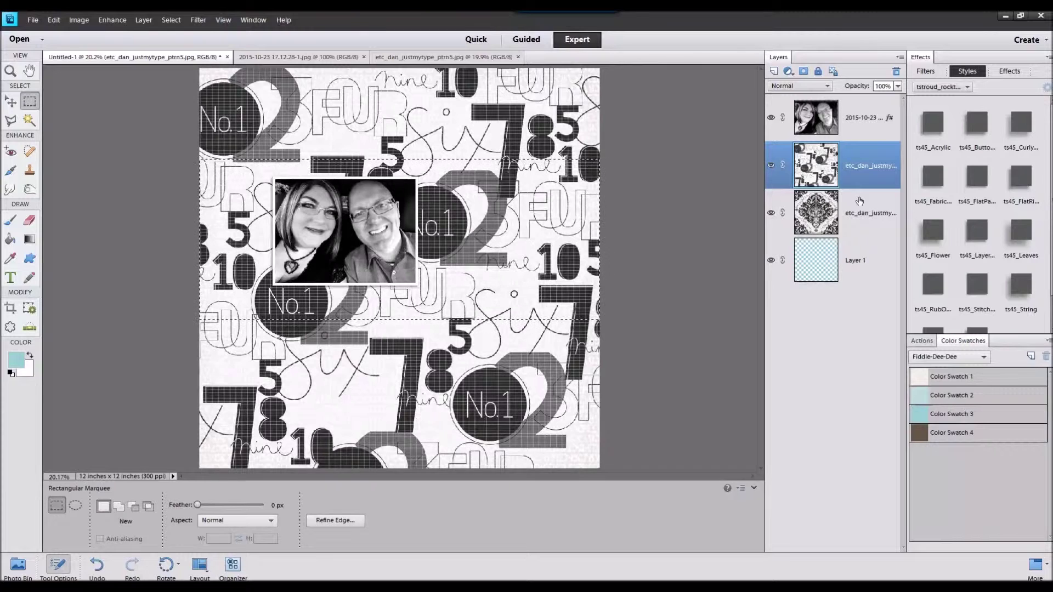
right_click(497, 204)
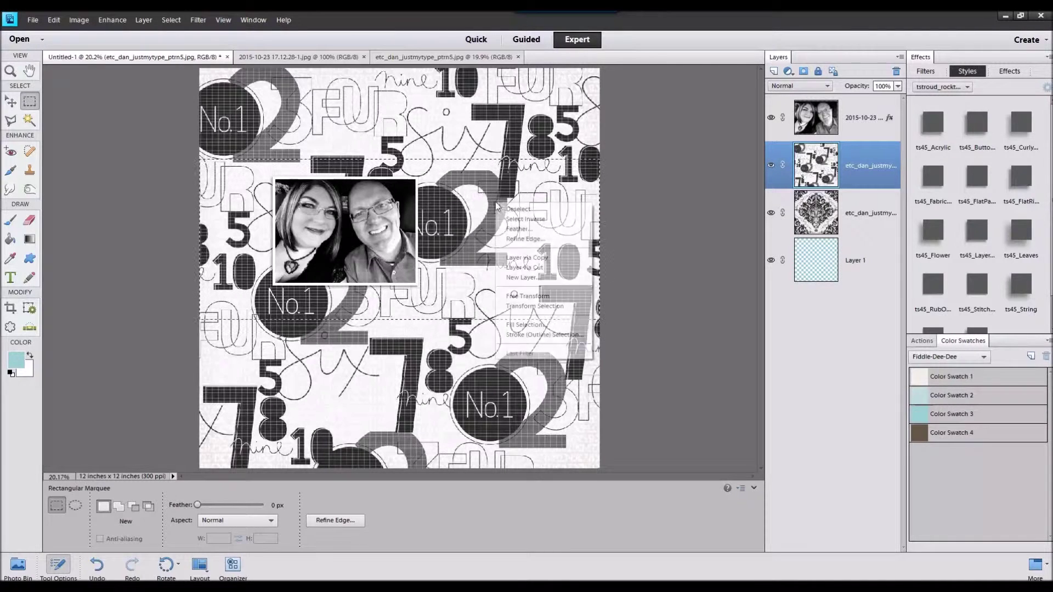
click(526, 267)
Step: Delete the leftover number-paper layer and apply the ts45 flat paper shadow style to the number band
right_click(849, 216)
click(877, 262)
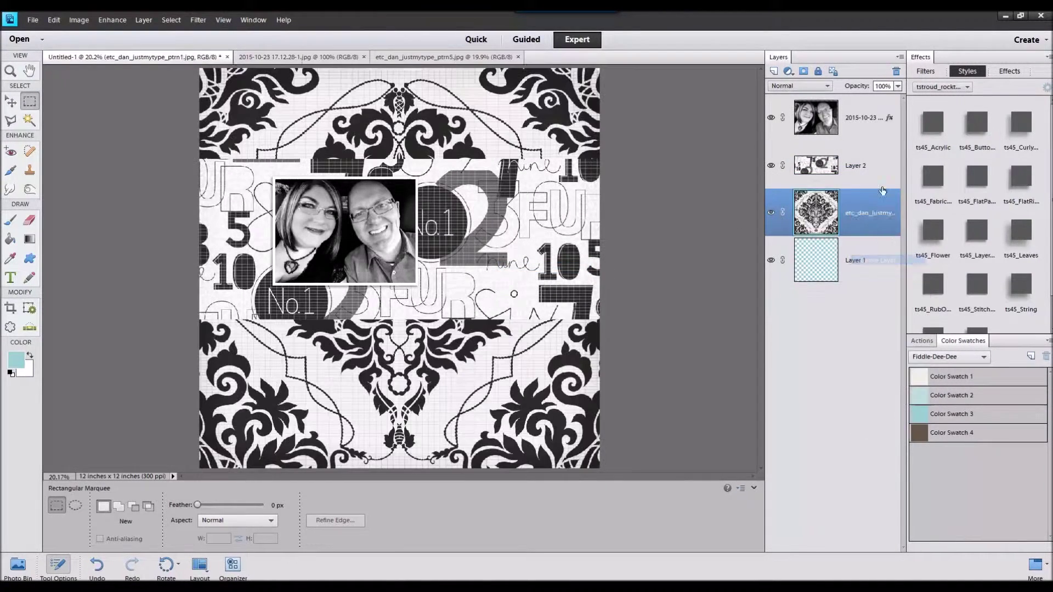
click(987, 178)
click(12, 102)
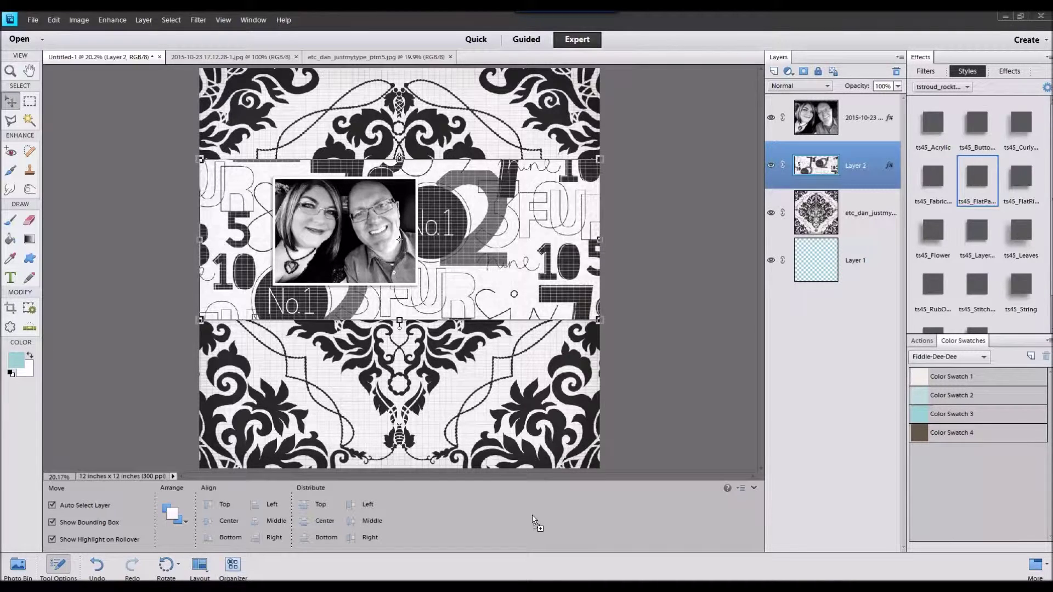
Step: Place the dark solid paper beneath the number band and copy a taller full-width strip of it to a new layer
click(18, 565)
click(74, 503)
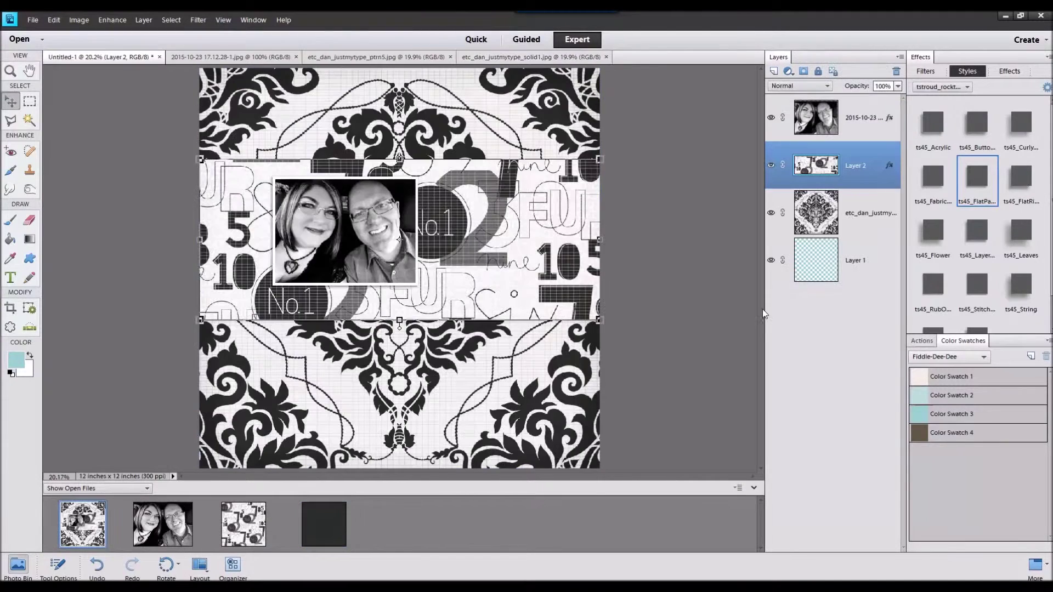
drag(303, 550, 340, 285)
click(30, 100)
drag(198, 138, 601, 368)
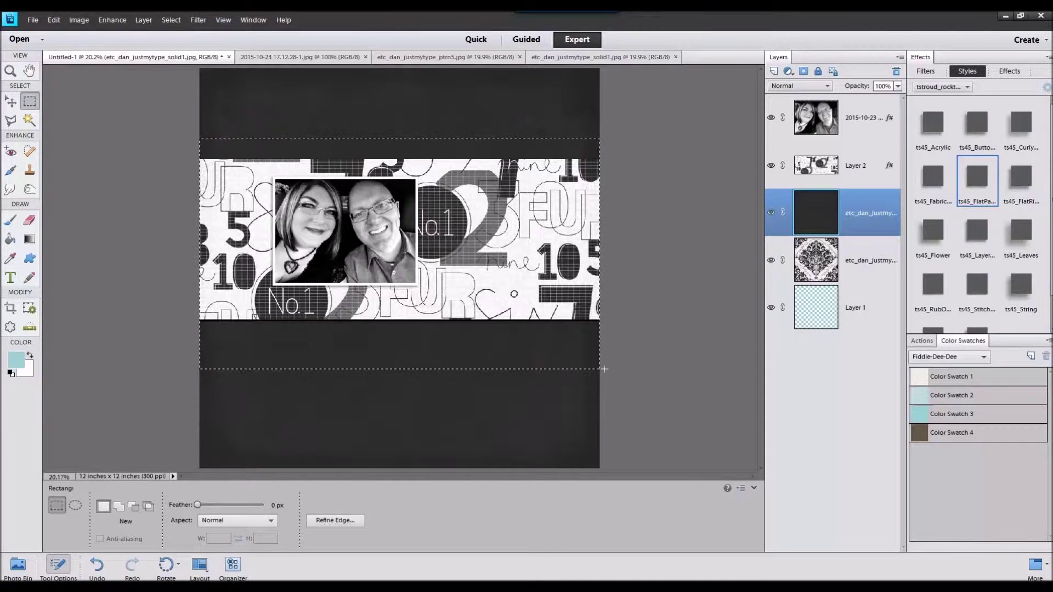
key(ctrl+j)
Step: Delete the leftover full-page dark paper layer and give the dark strip the ts45 flat paper shadow style
click(871, 256)
right_click(871, 255)
click(884, 268)
click(875, 224)
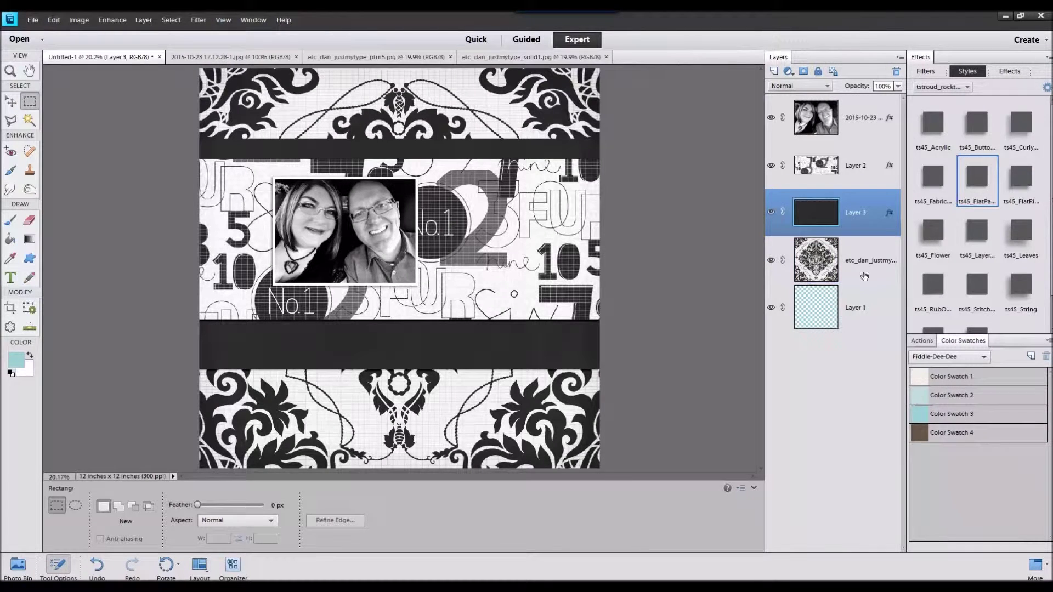
Step: Delete the empty Layer 1 at the base of the layer stack and reselect the dark strip's layer
right_click(844, 304)
click(869, 345)
click(873, 219)
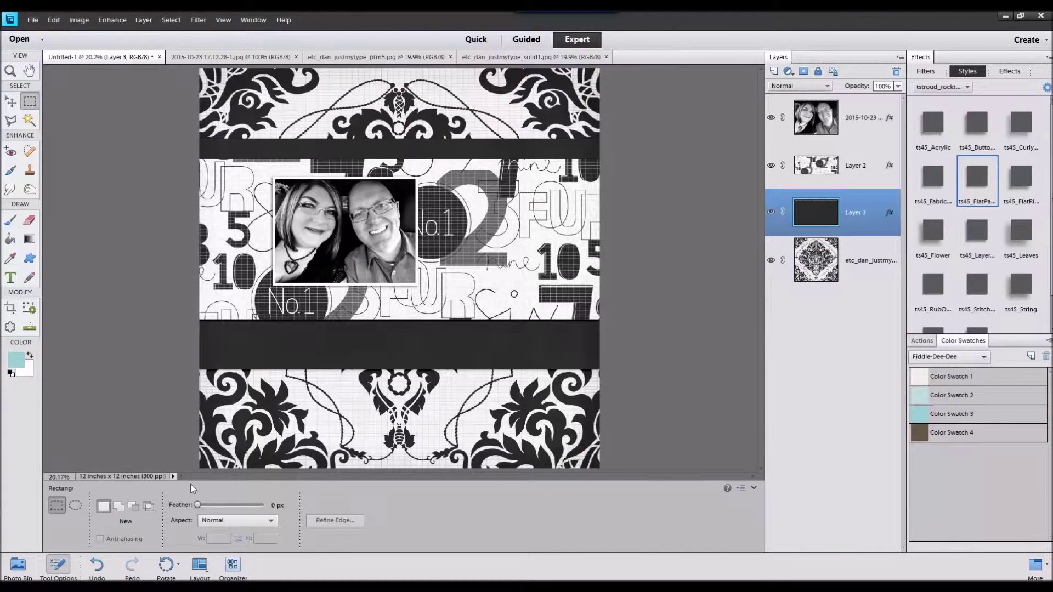
Step: Place the "Just my type" word art on the dark strip below the photo and move its layer beneath the strip's layer
click(14, 565)
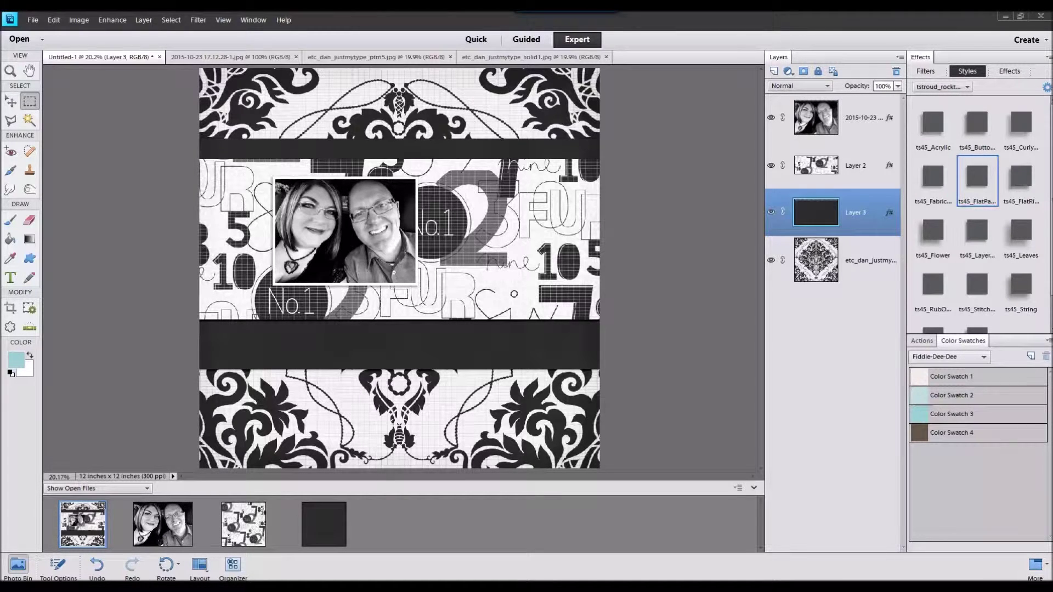
drag(787, 469, 681, 514)
double_click(83, 522)
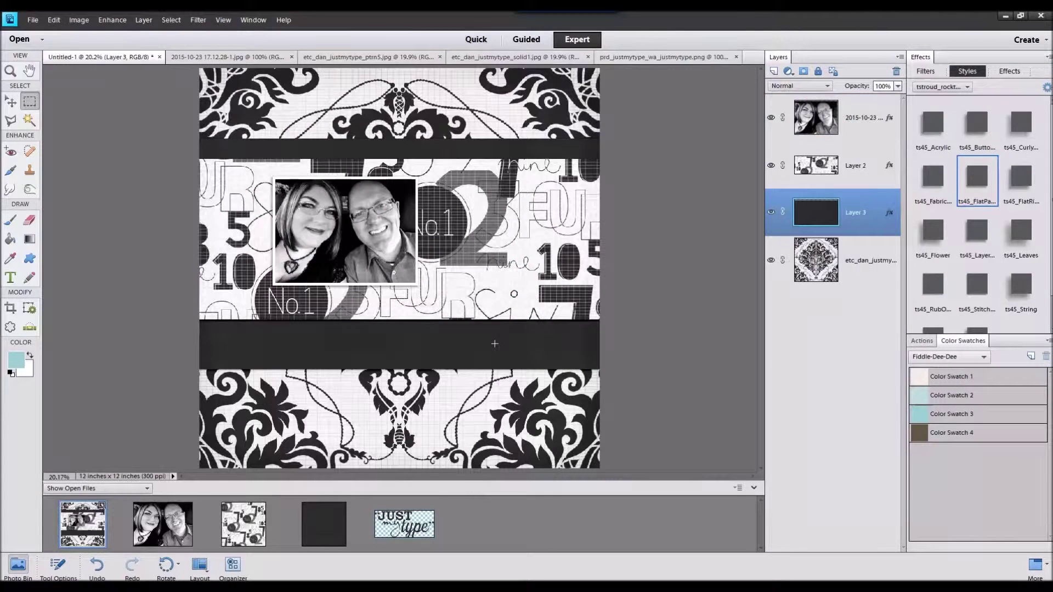
click(11, 102)
click(18, 565)
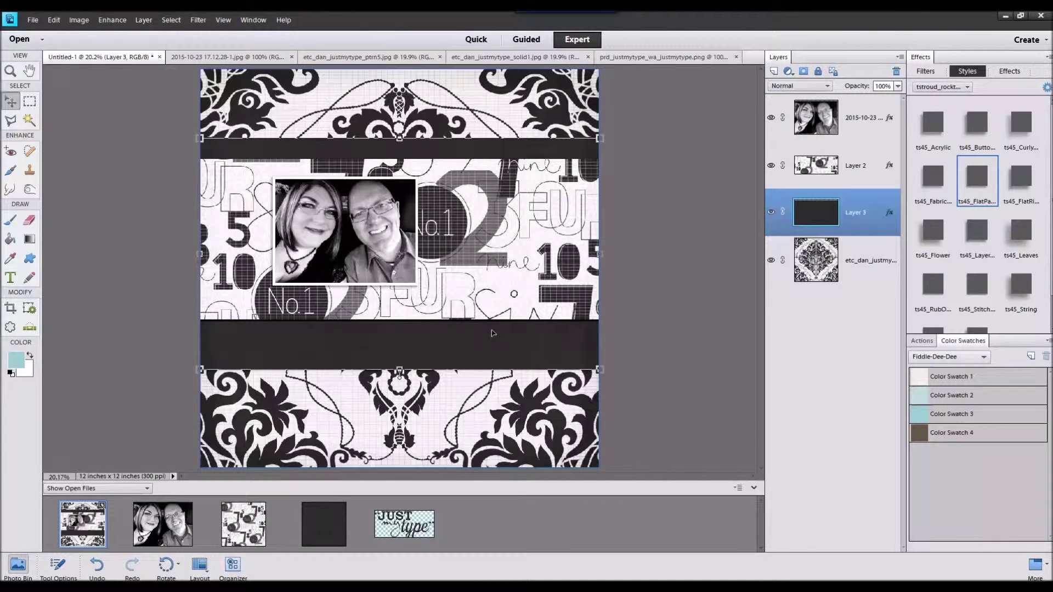
drag(400, 514, 425, 285)
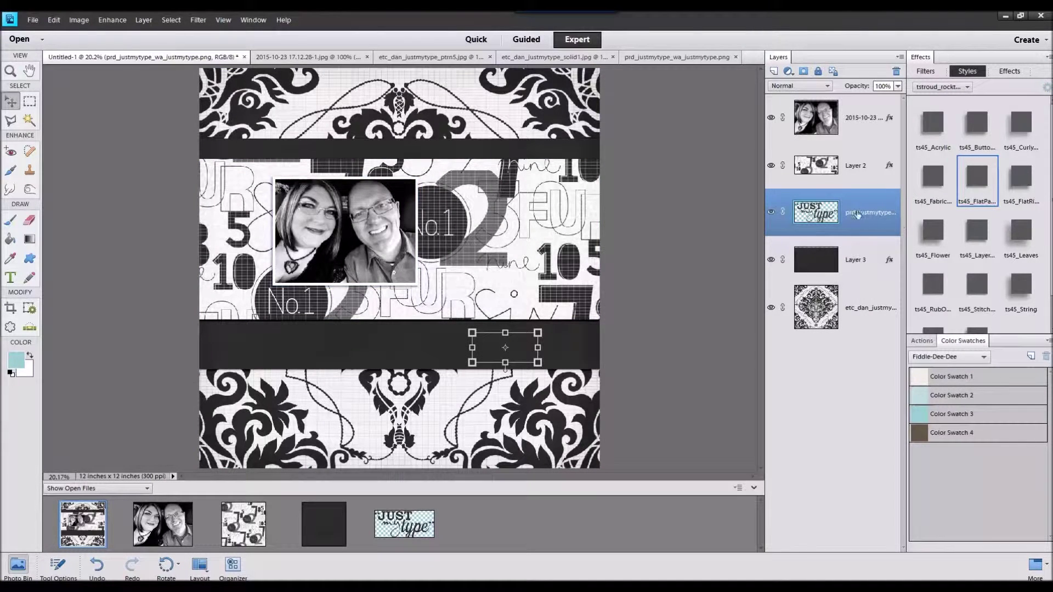
drag(856, 213, 855, 279)
Step: Sample the off-white of the number paper and add a solid color fill layer in that color above the word art
click(10, 258)
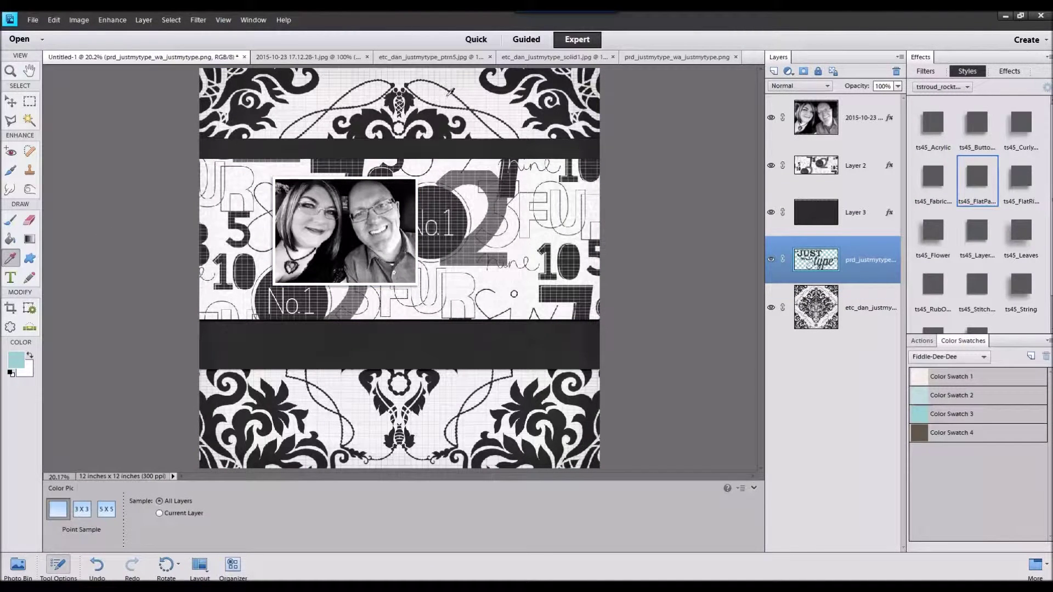
click(516, 276)
click(11, 102)
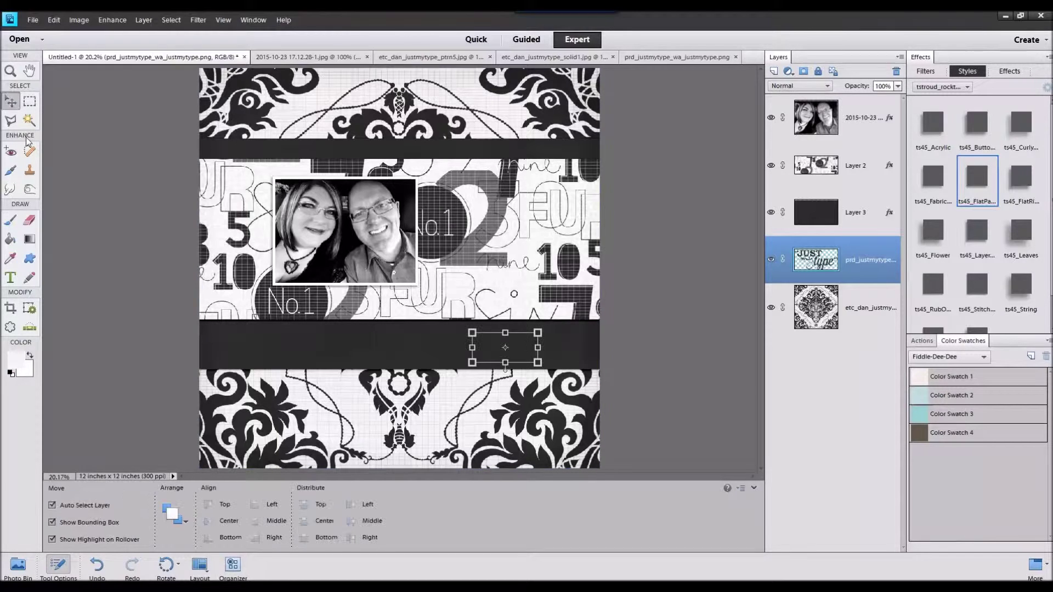
click(788, 72)
click(800, 79)
click(635, 155)
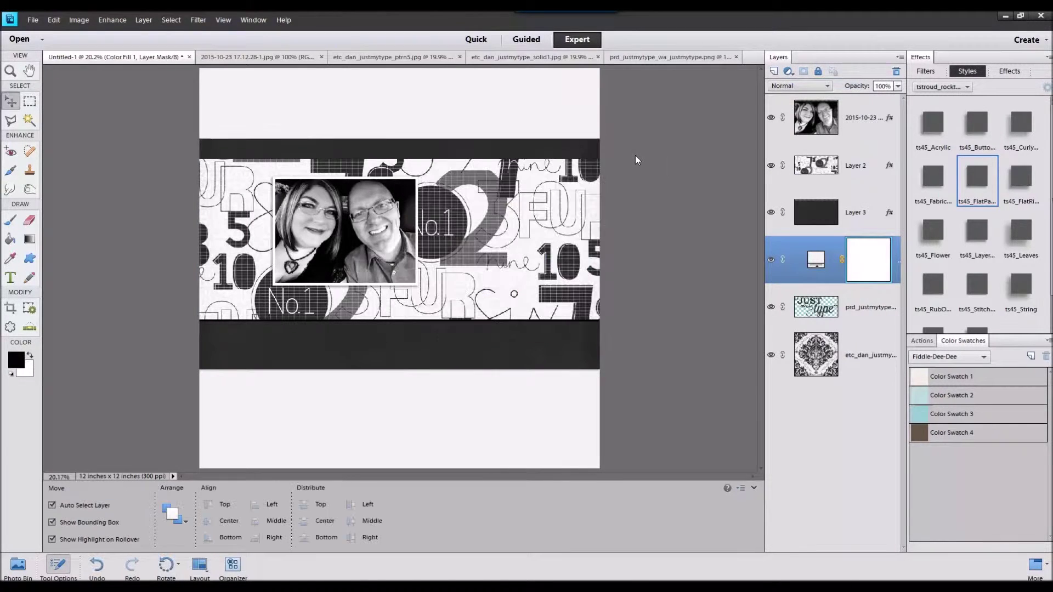
Step: Clip the off-white fill to the word art, merge the two layers, and move the result above the dark strip
key(ctrl+g)
key(ctrl+e)
drag(843, 265, 839, 189)
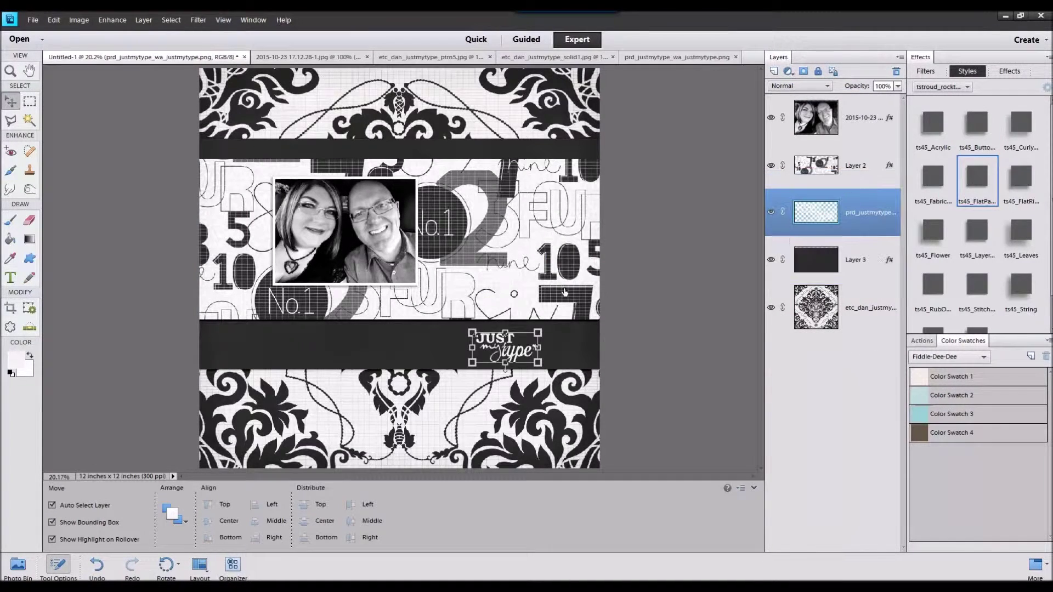
Step: Enlarge the "Just my type" word art on the dark strip to about 132.58% with proportions constrained
scroll(551, 336, up, 2)
drag(536, 336, 560, 323)
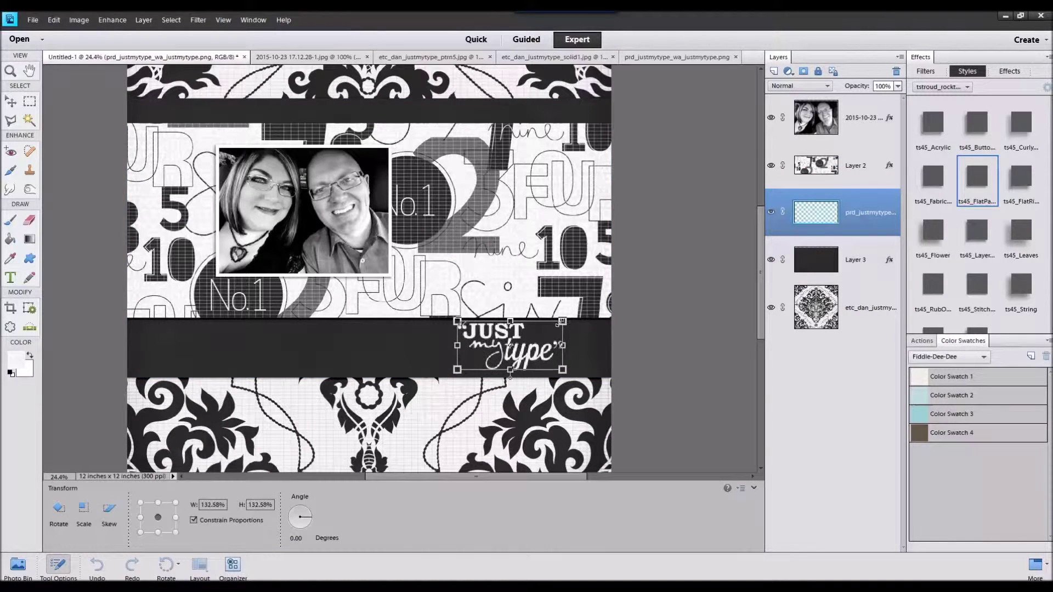
click(524, 377)
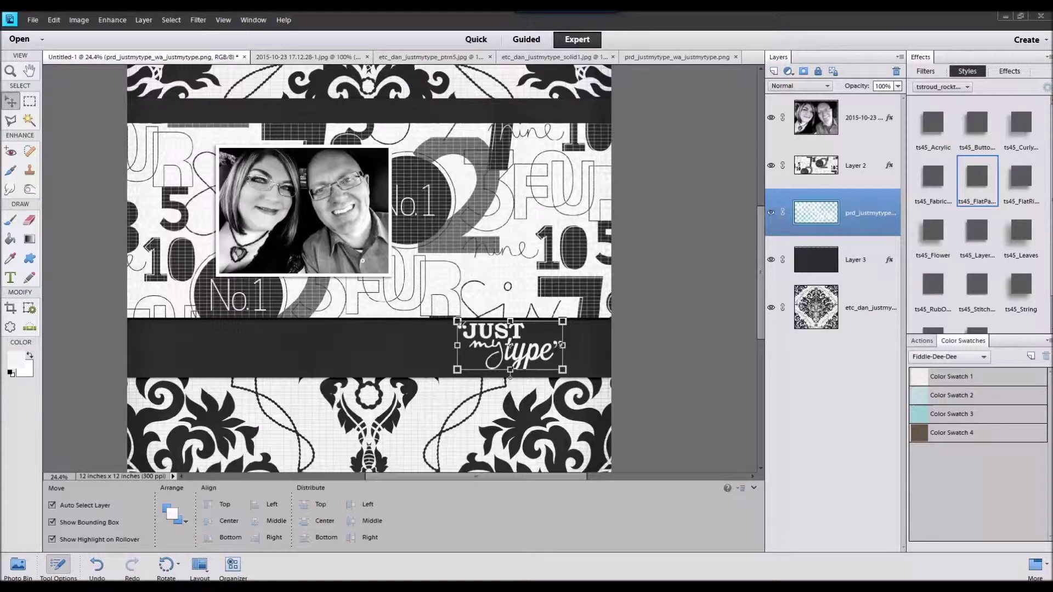
Step: Open prd_justmytype_stamp_carcouple.png and prd_justmytype_quote_iammuchmoreme.png alongside the layout
click(651, 540)
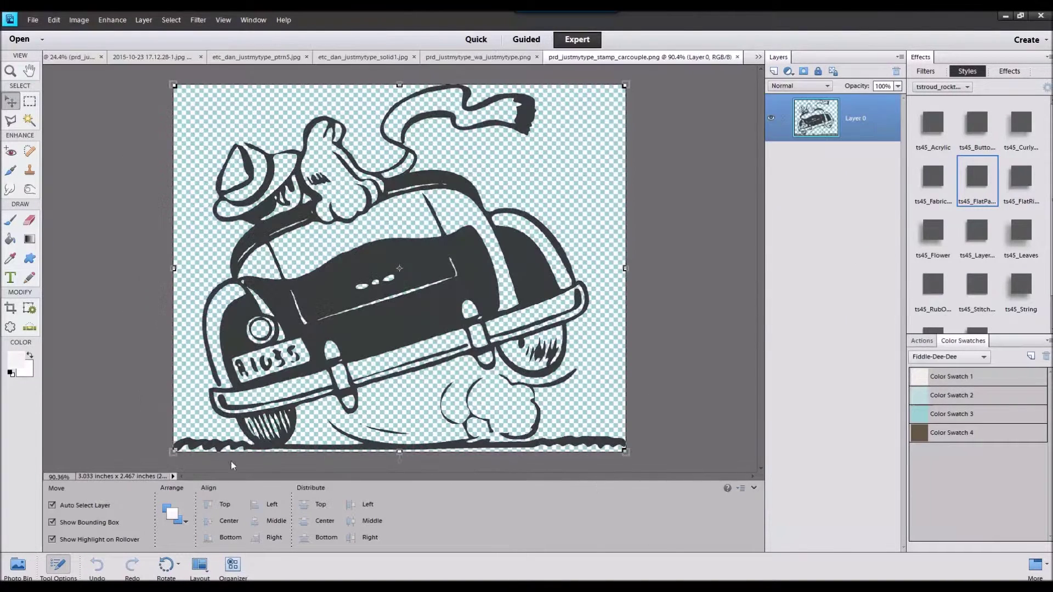
click(18, 568)
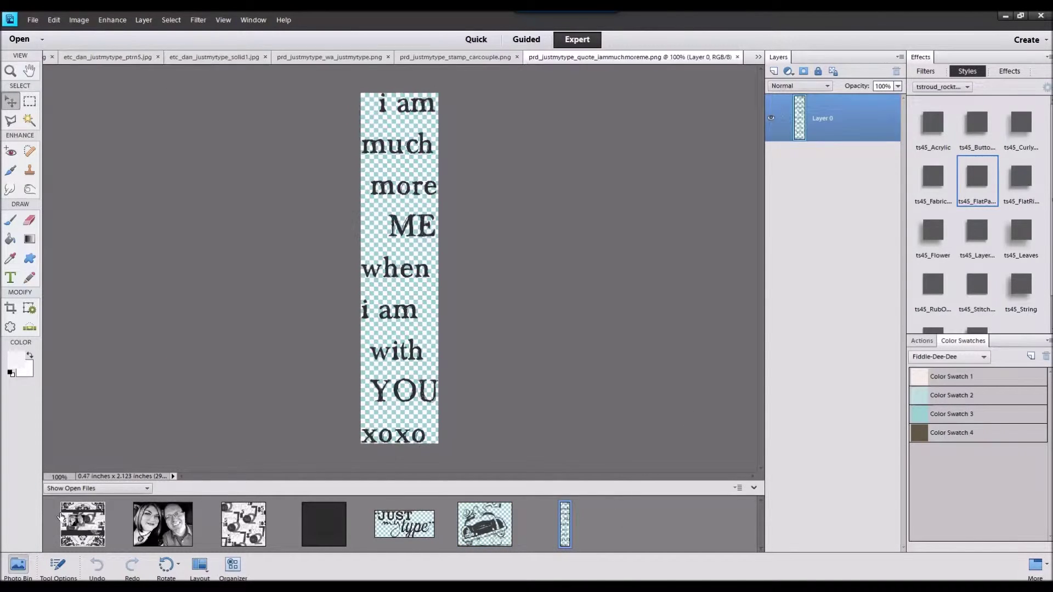
click(83, 524)
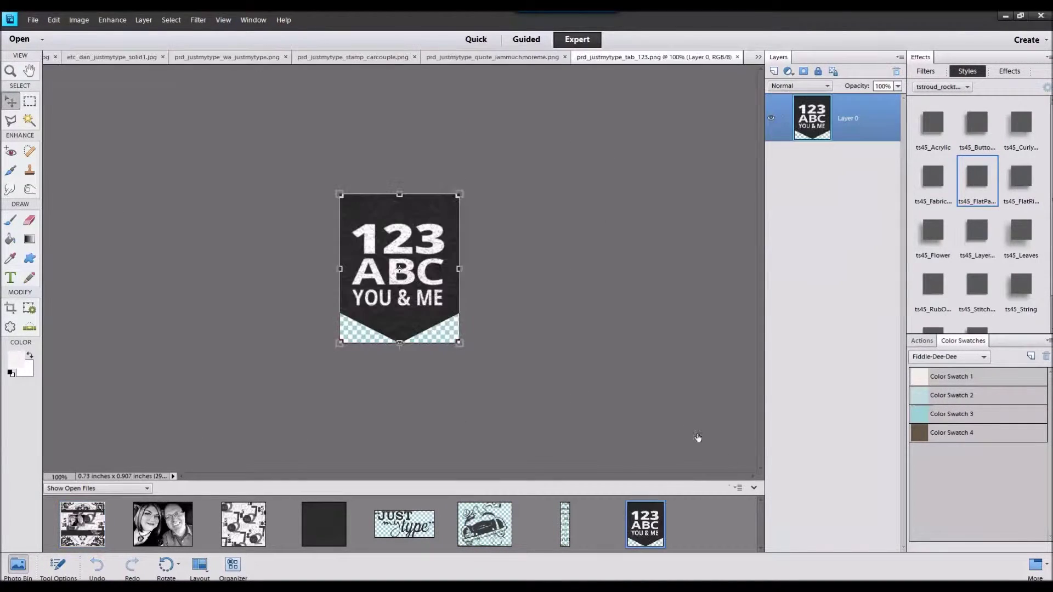
Step: Place the "123 ABC You & Me" tab as the top layer over the photo's upper-left corner, with the ts45 flat paper shadow style
double_click(79, 530)
drag(637, 526, 466, 307)
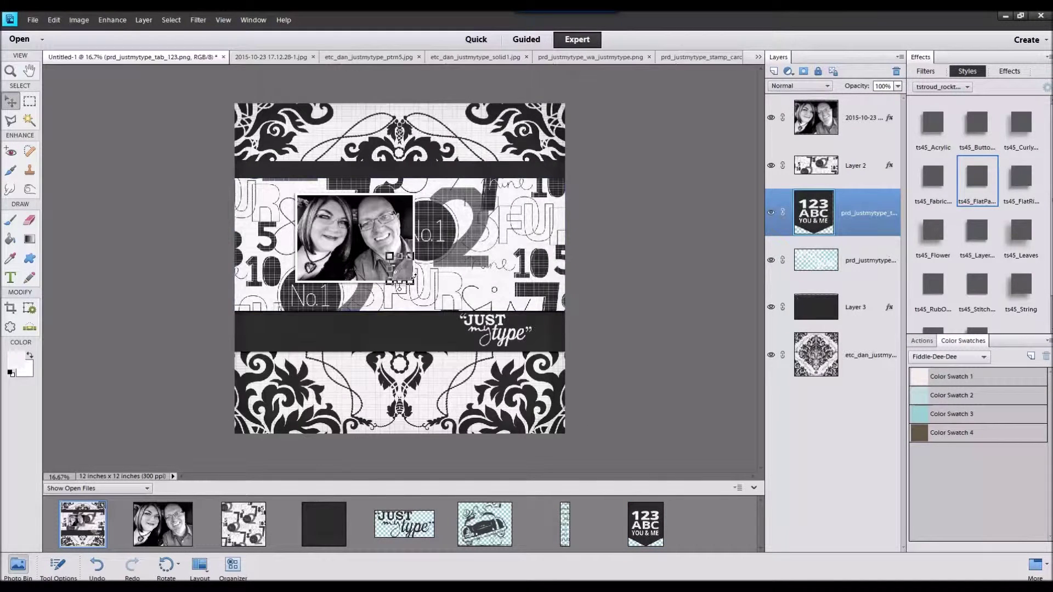
drag(875, 216, 888, 110)
drag(404, 272, 297, 192)
click(975, 192)
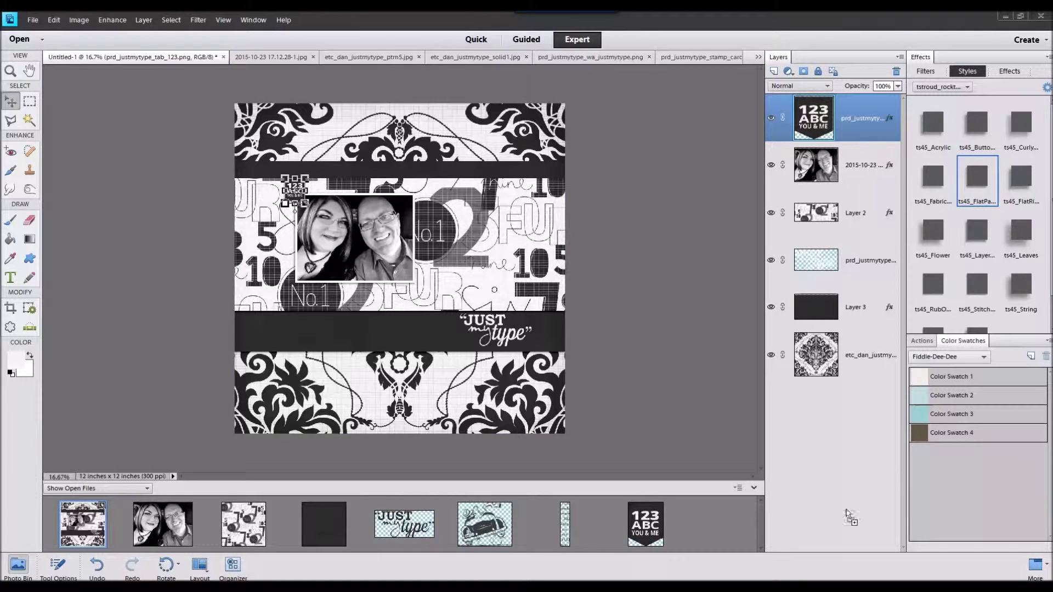
Step: Close all the open source files except the messy stitch element and return to the layout document
click(613, 521)
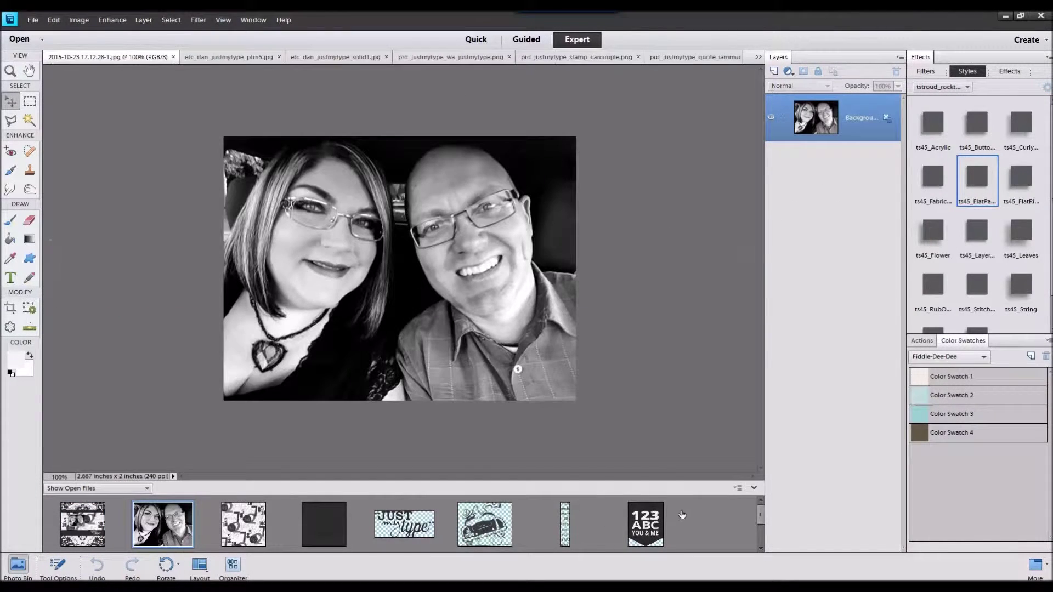
right_click(660, 518)
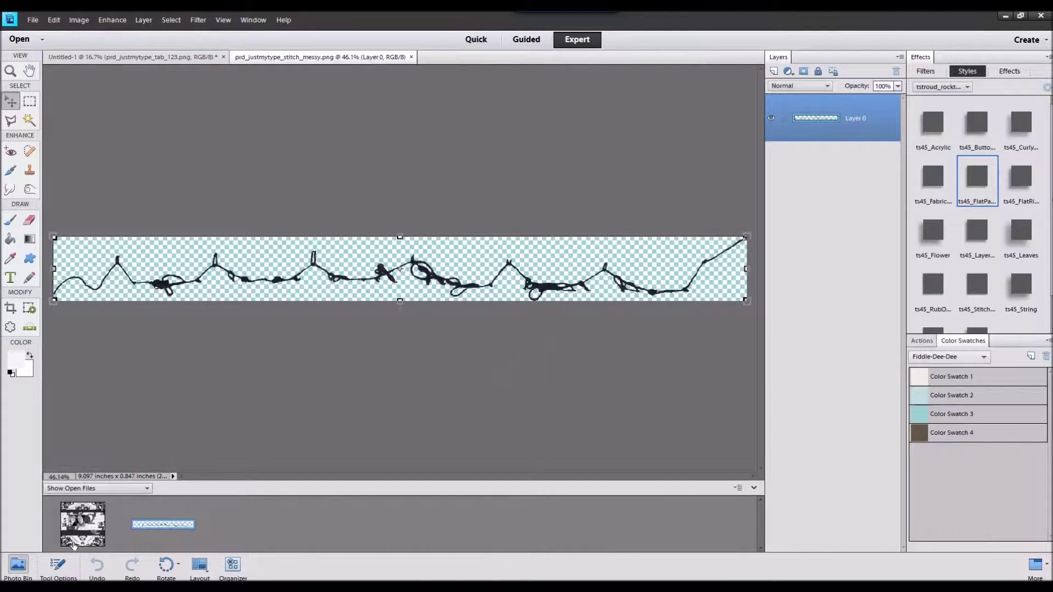
click(73, 544)
Step: Place the messy stitching above the number band along its upper edge and apply the ts45 stitch shadow style
click(489, 196)
drag(193, 512, 416, 219)
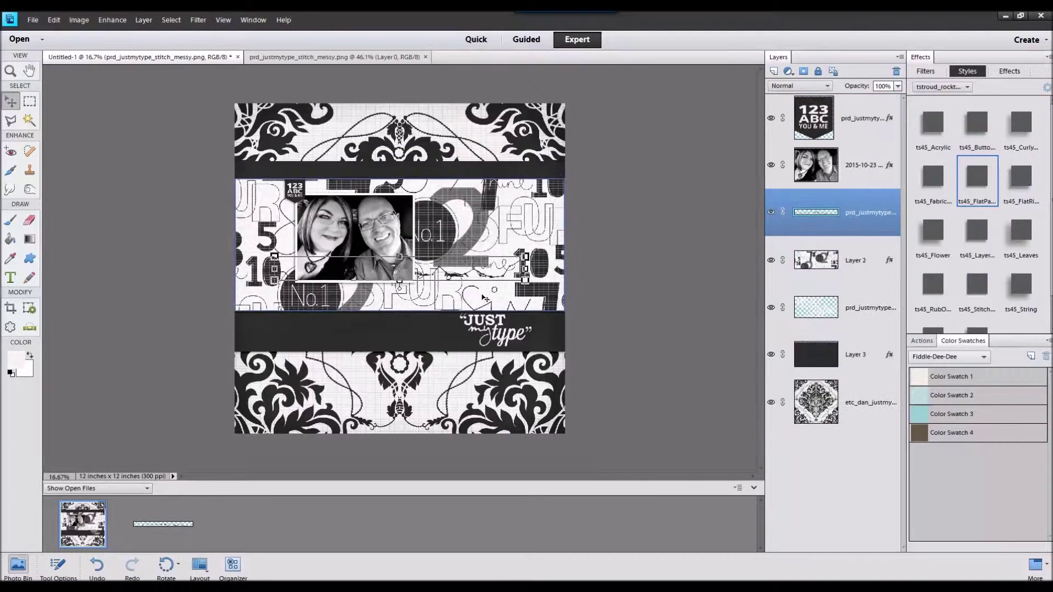
mouse_move(516, 187)
mouse_down()
mouse_move(519, 167)
mouse_move(521, 182)
mouse_up()
click(968, 291)
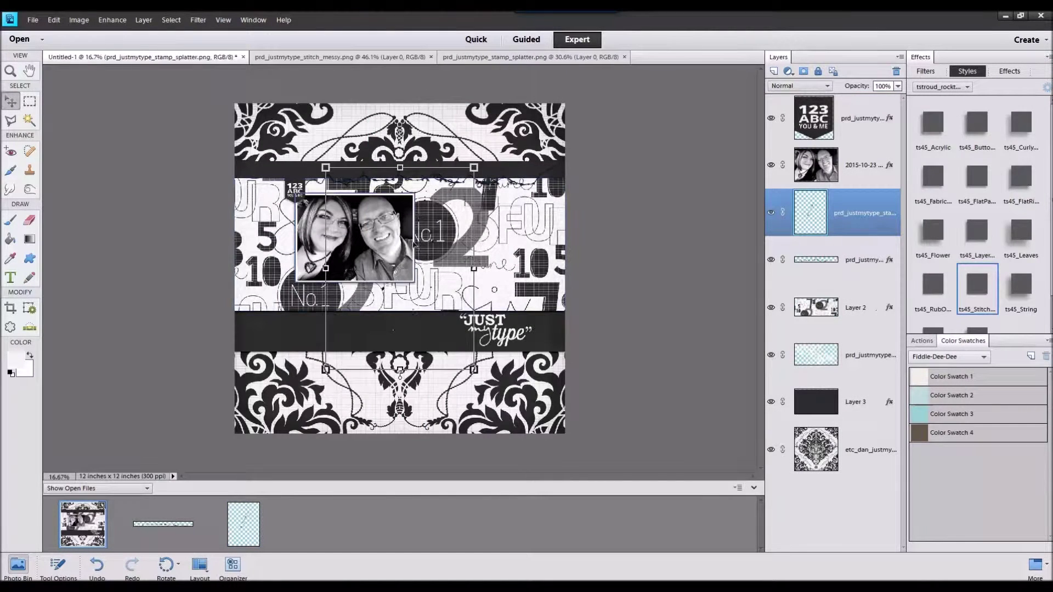
Step: Shift the ink splatter toward the photo's lower-right edge, and layer the messy thread beneath the photo with the ts45 stitch shadow style
drag(399, 266, 421, 274)
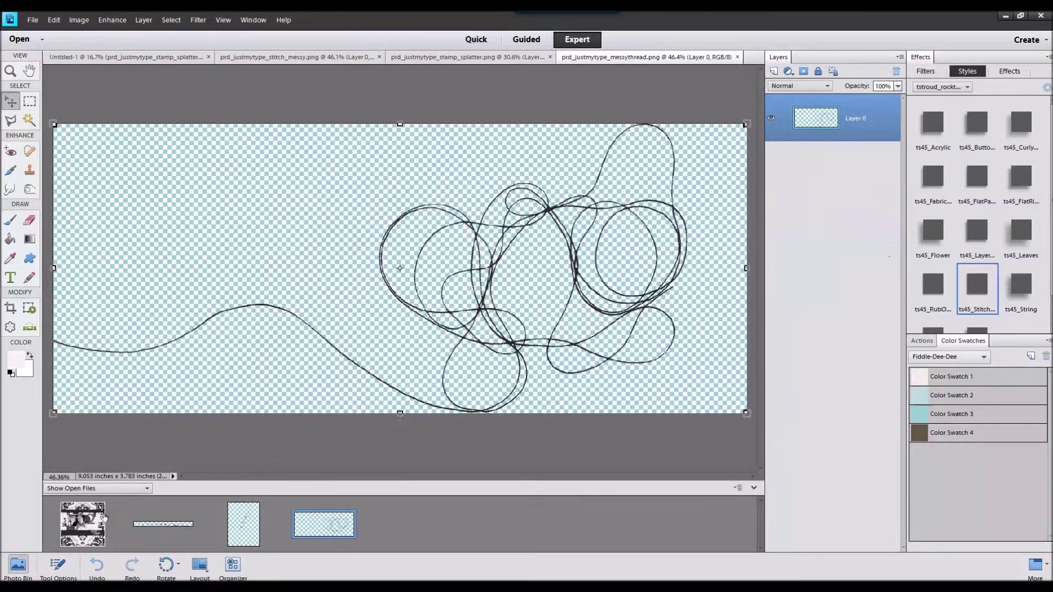
click(102, 520)
click(390, 258)
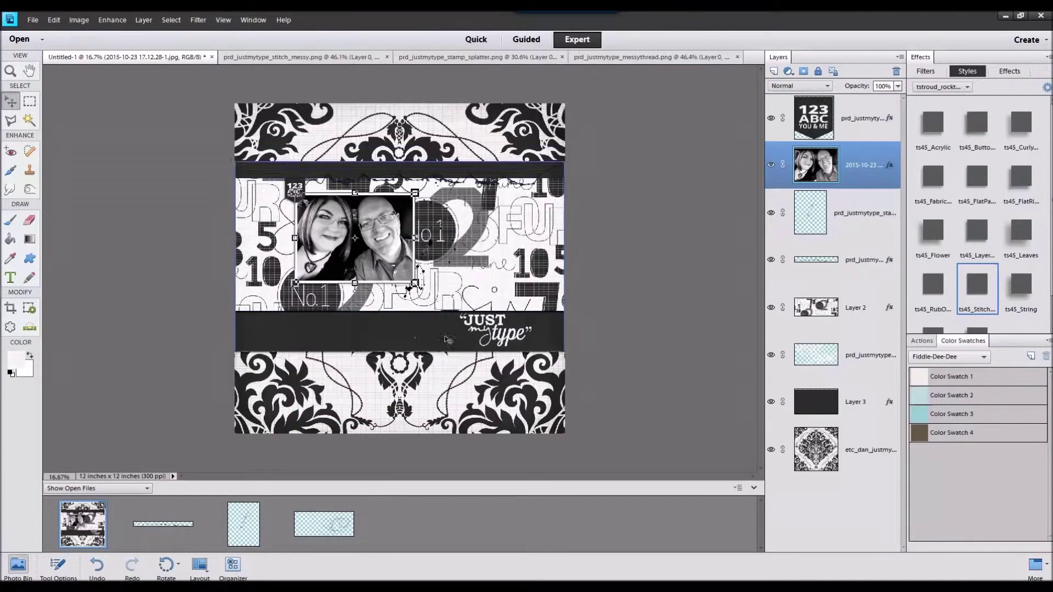
click(863, 222)
drag(344, 527, 441, 224)
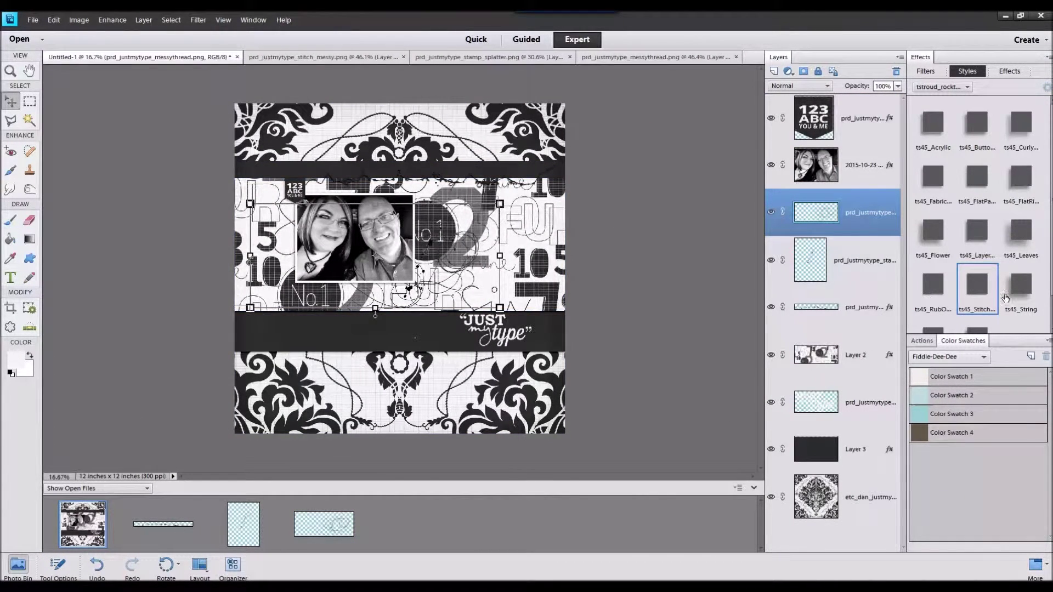
double_click(1024, 298)
double_click(970, 290)
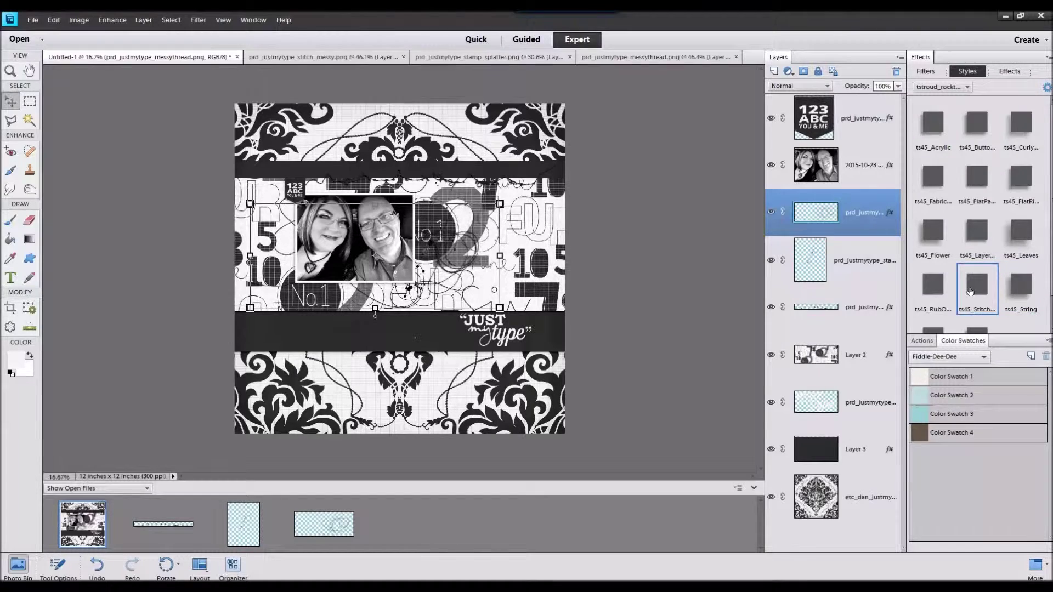
Step: Tuck the lace under the black band's lower edge beneath the word art and apply the ts45 curly shadow style
scroll(568, 281, up, 2)
scroll(507, 279, up, 3)
scroll(506, 279, down, 3)
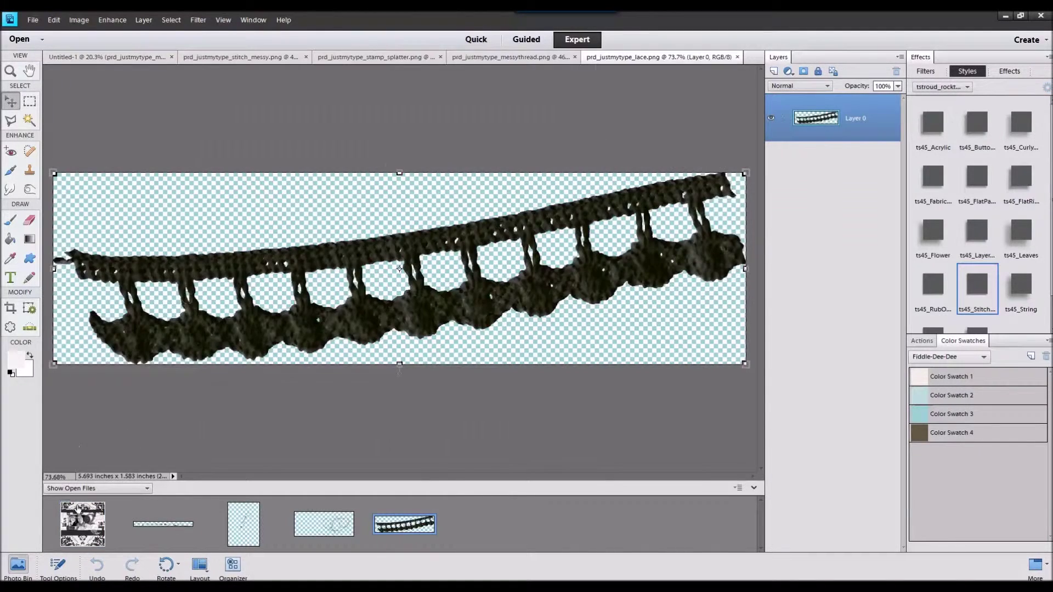
click(78, 509)
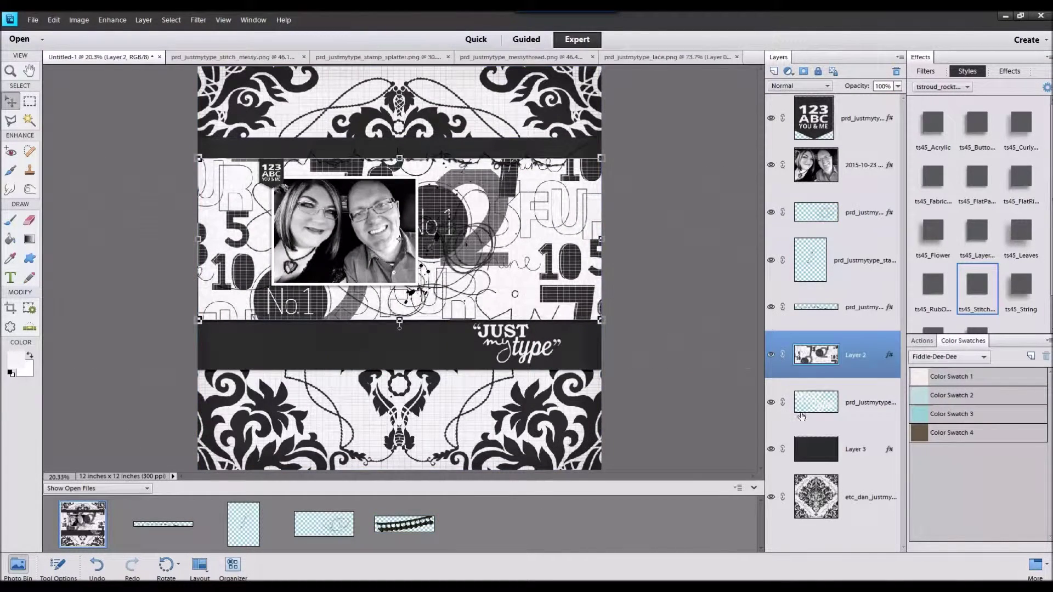
click(863, 495)
drag(404, 524, 399, 362)
drag(399, 251, 470, 359)
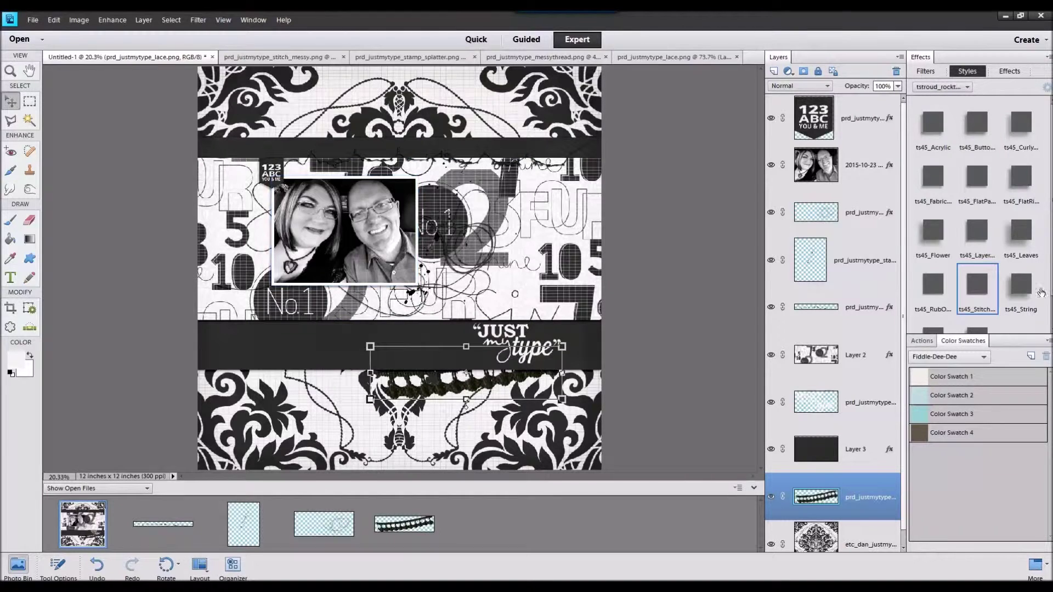
click(1023, 137)
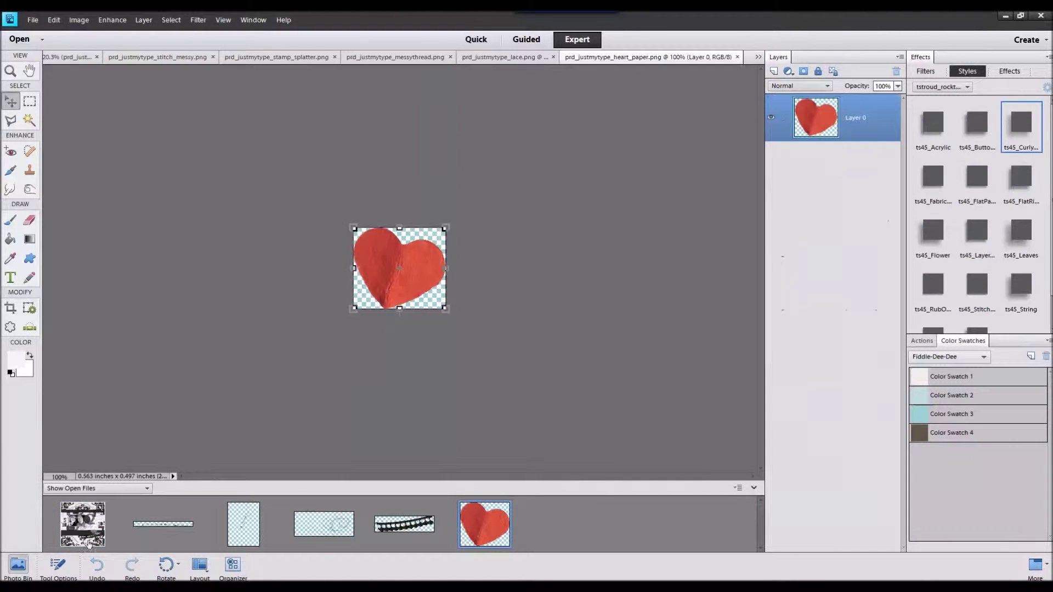
Step: Place the red paper heart at the upper right of the "Just my type" word art with the ts45 layered shadow style
double_click(71, 530)
drag(484, 523, 551, 323)
click(960, 225)
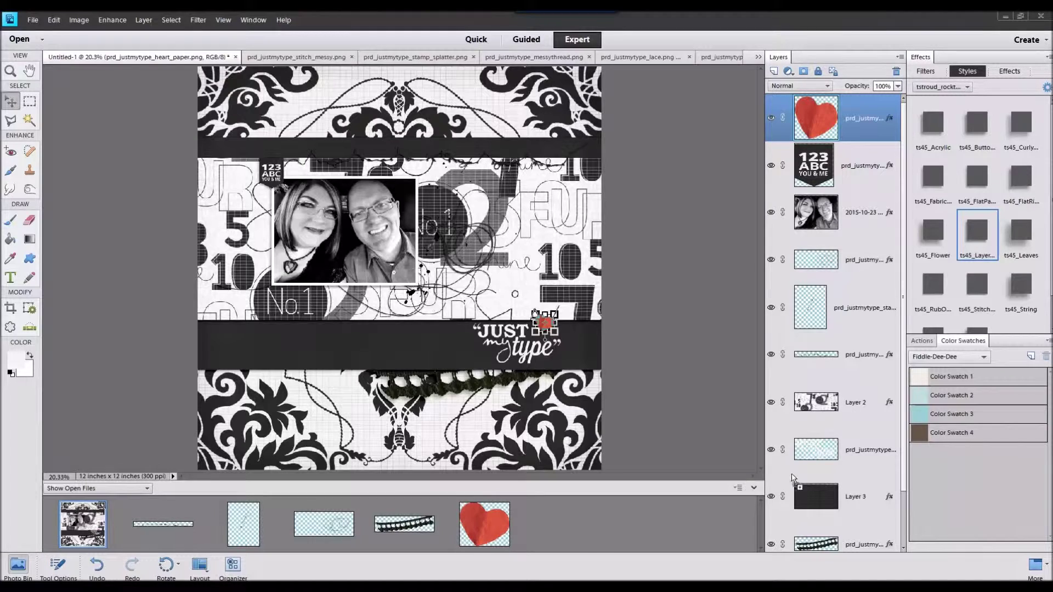
Step: Place the black hearts strip over the photo's lower-right corner with the ts45 flat paper shadow style
click(82, 527)
drag(569, 526, 399, 280)
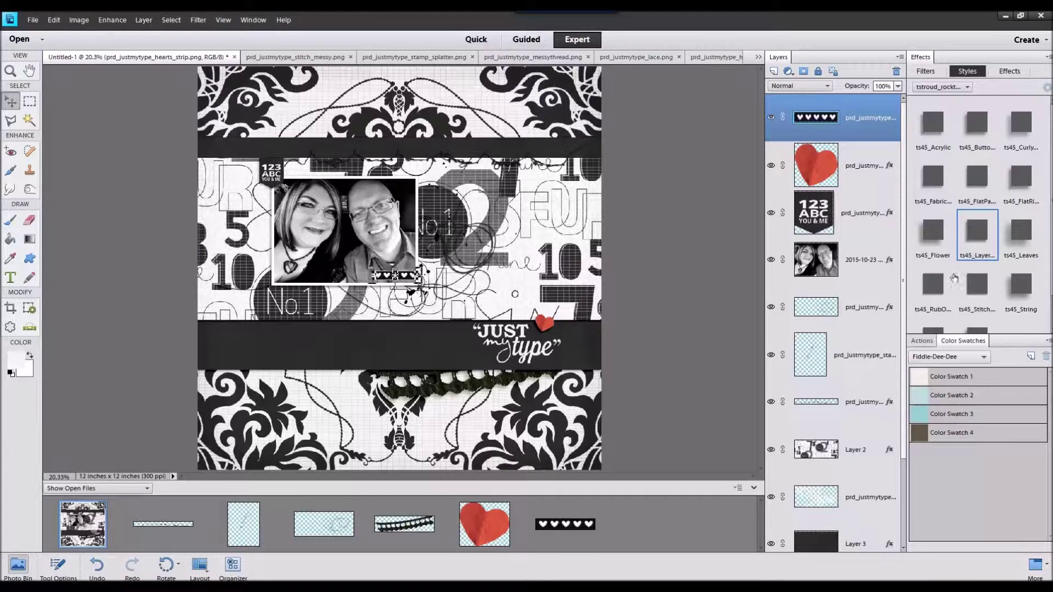
click(966, 174)
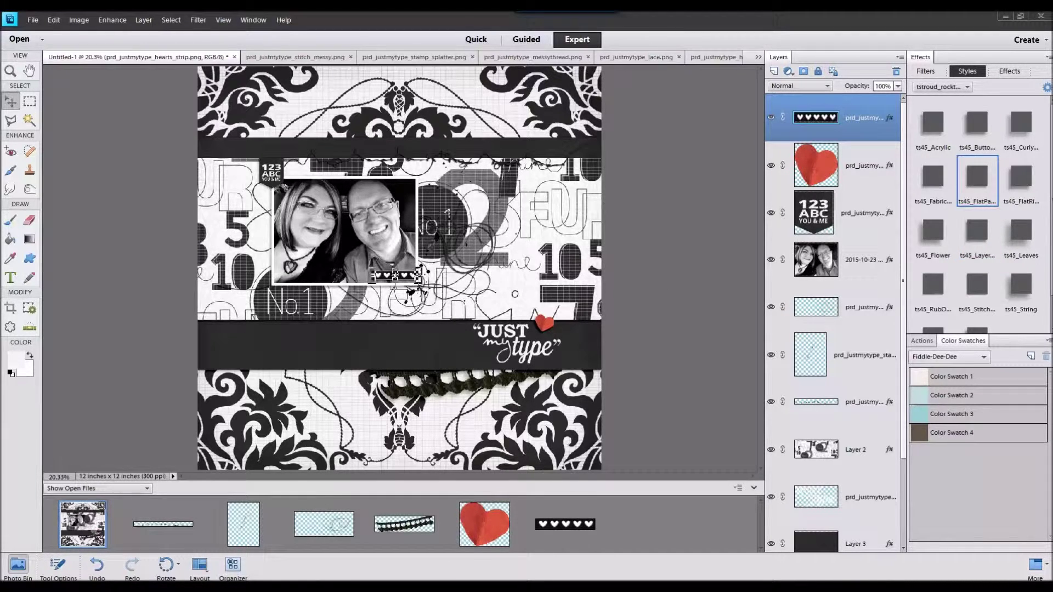
Step: Close all the open embellishment source files, leaving only the layout document open
double_click(591, 519)
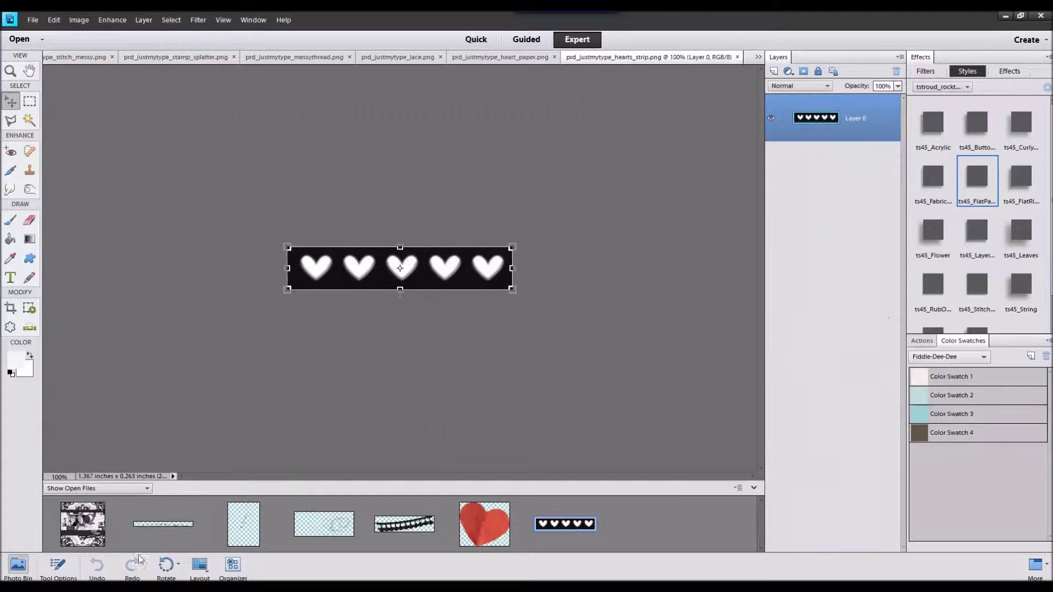
right_click(151, 521)
click(198, 377)
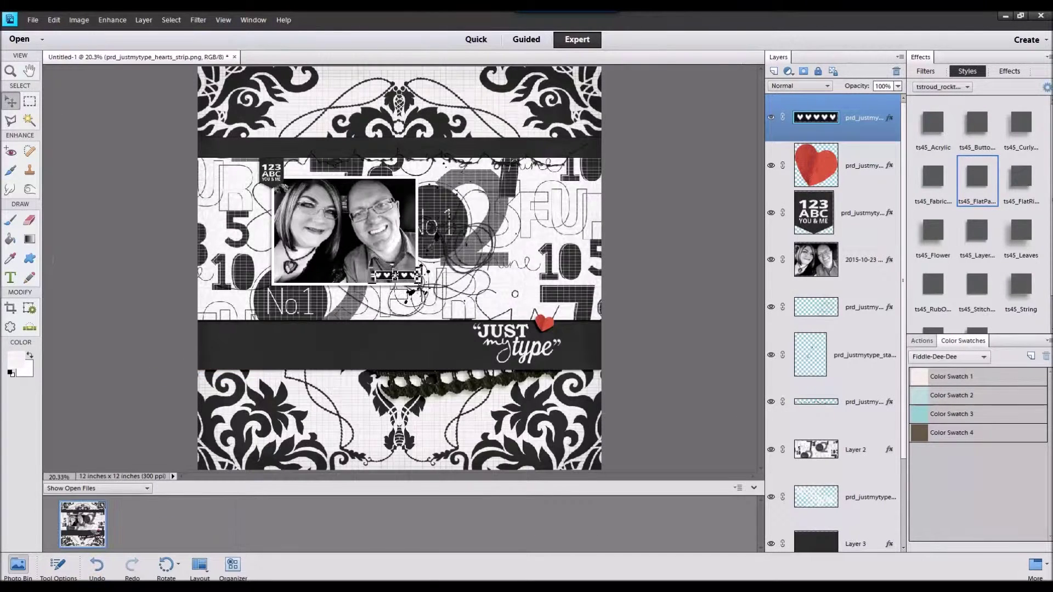
Step: Open the black-grey label, place it just below the hearts strip, and apply the ts45 flat paper shadow style
drag(1052, 384, 582, 525)
double_click(77, 525)
drag(163, 524, 275, 331)
drag(404, 274, 422, 296)
double_click(966, 183)
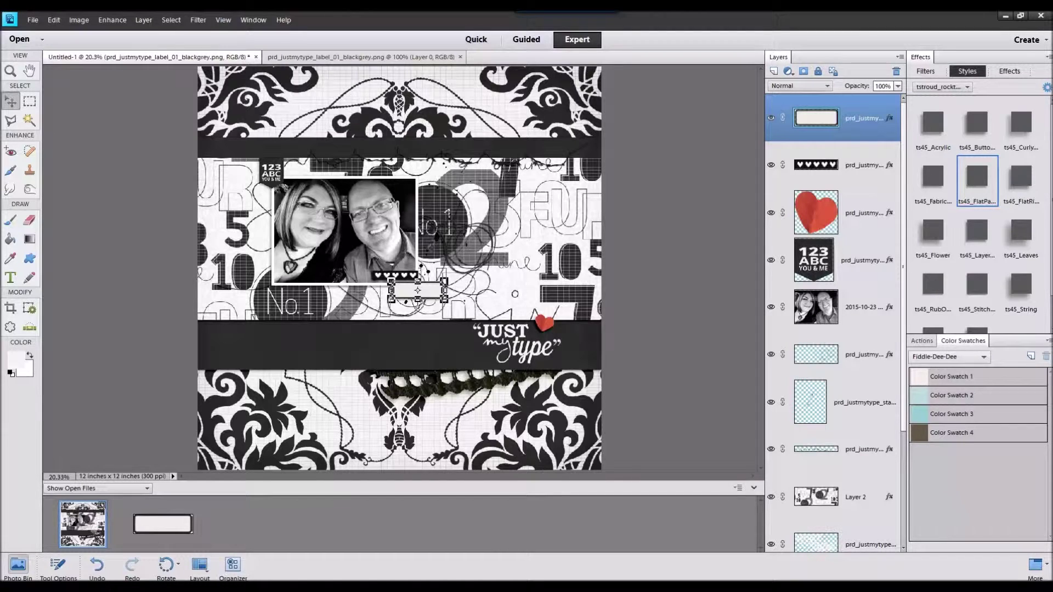
Step: Open the "US" fabric label, hang it from the black band's lower edge over the lace, and apply the ts45 curly shadow style
drag(1052, 438, 519, 538)
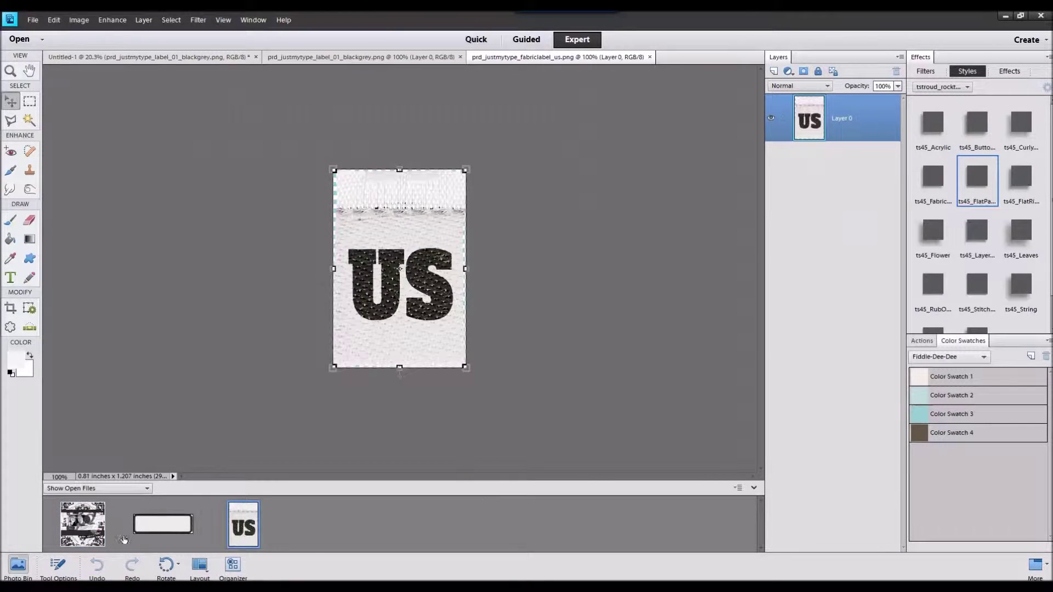
click(82, 529)
click(409, 406)
drag(249, 493, 477, 393)
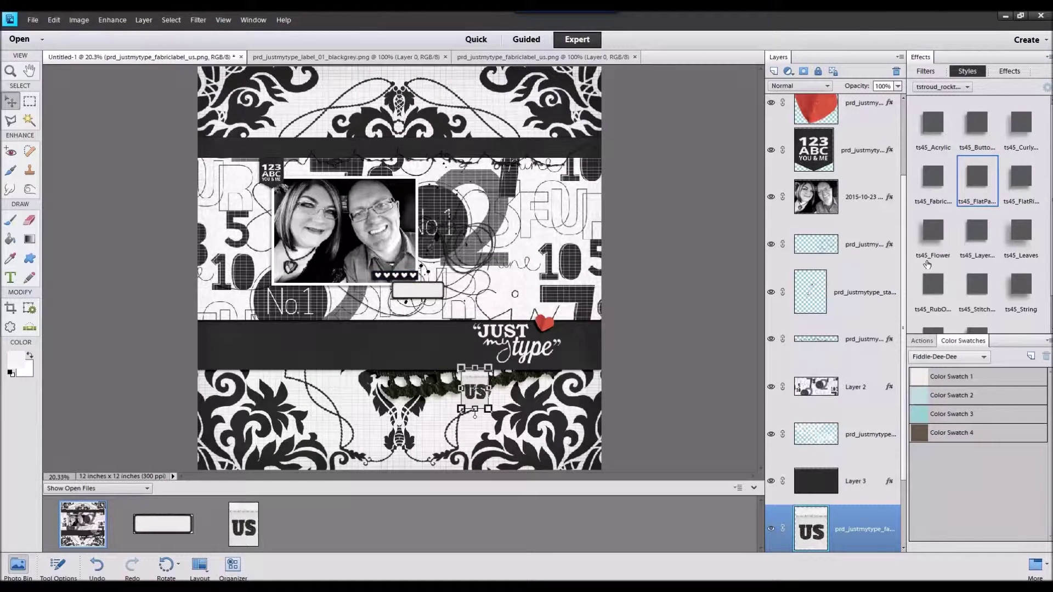
click(1018, 144)
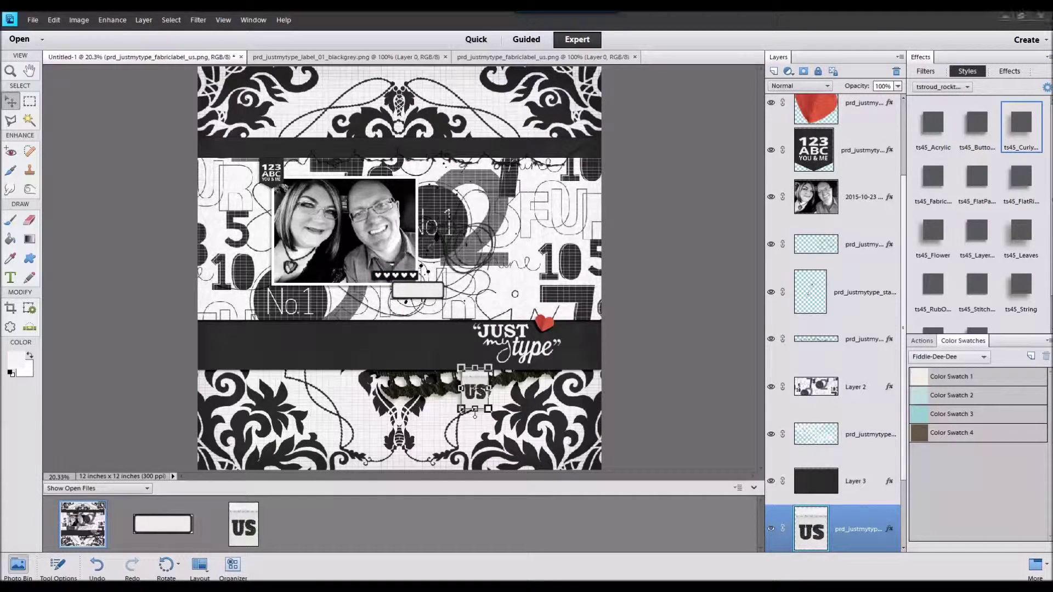
Step: Open the white yarn flower, layer it beneath the photo at its right edge, and apply the ts45 flower shadow style
drag(882, 431, 580, 507)
double_click(64, 523)
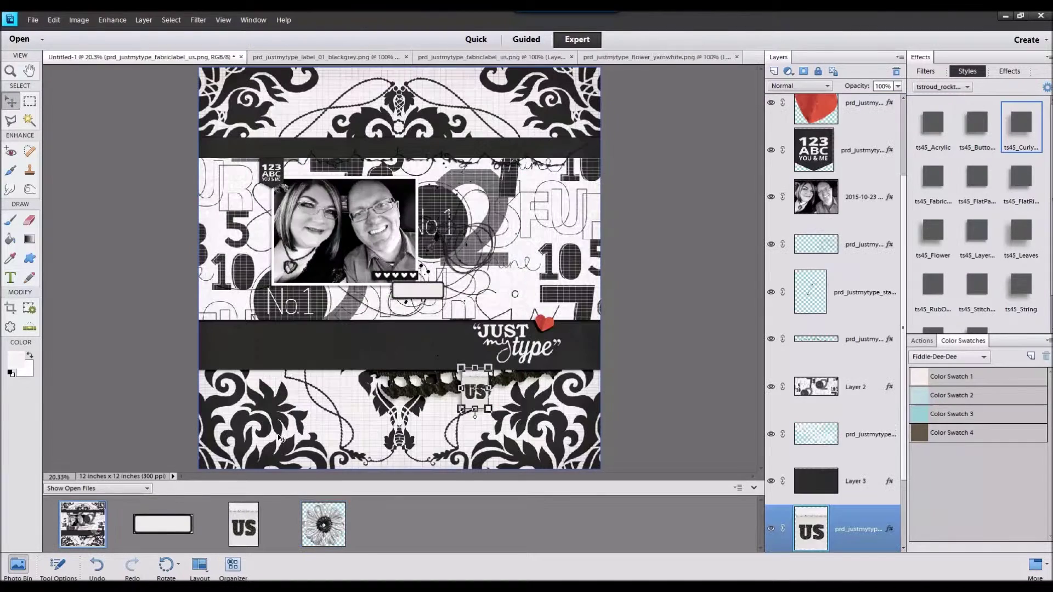
click(488, 263)
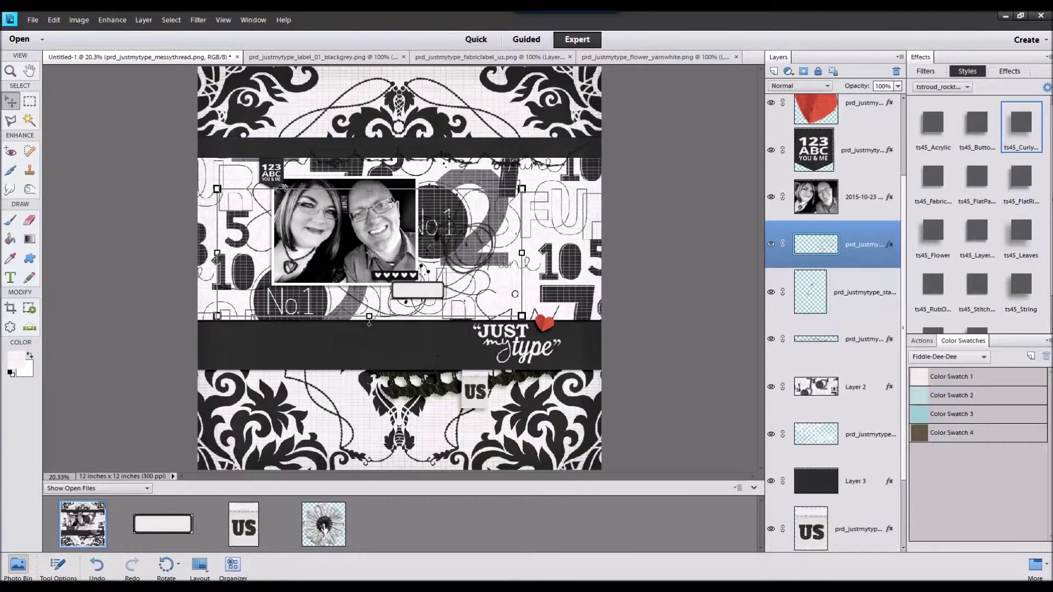
drag(323, 528, 431, 249)
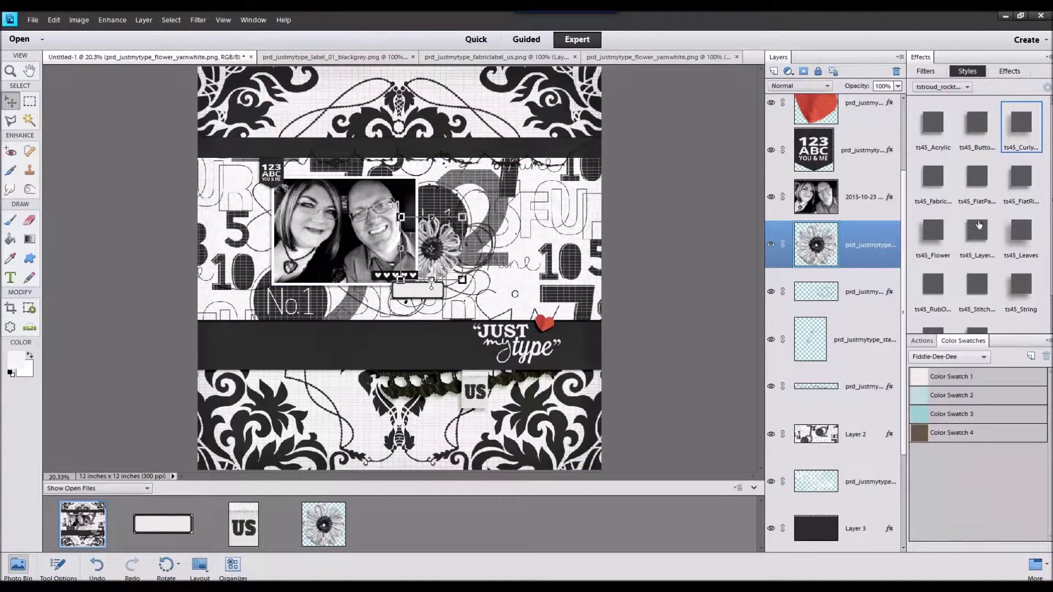
click(942, 234)
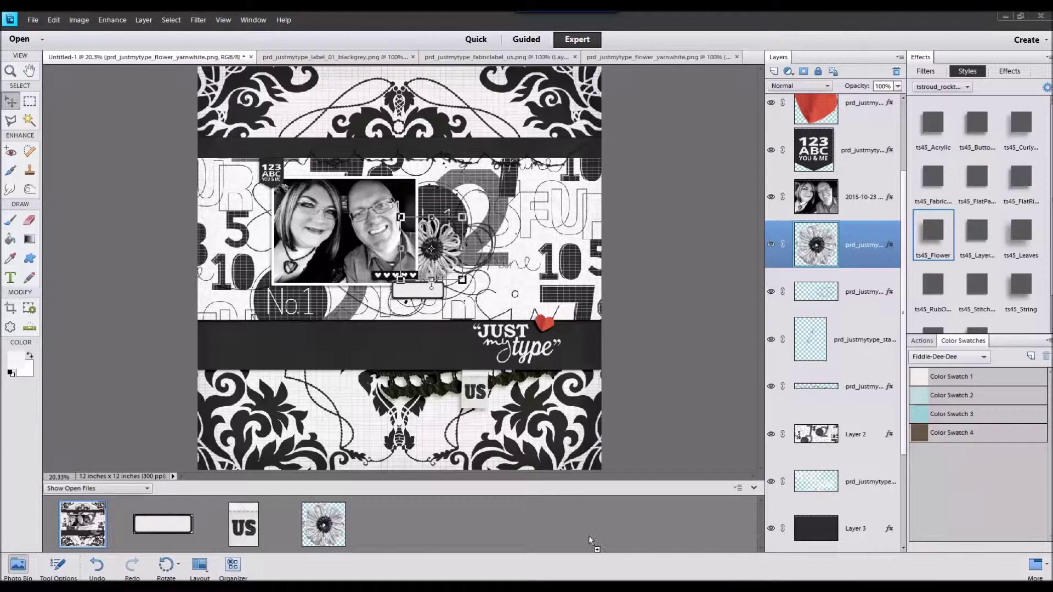
Step: Open the camera embellishment and place it above the label layer, at the blank label's lower-right corner
drag(589, 536, 587, 529)
double_click(78, 525)
click(823, 118)
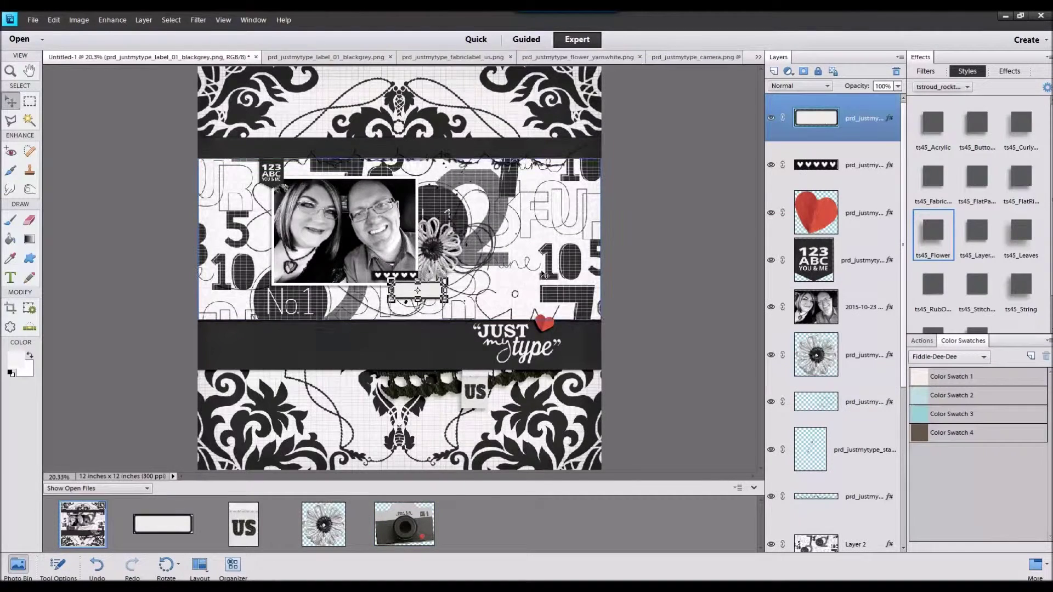
drag(404, 524, 461, 309)
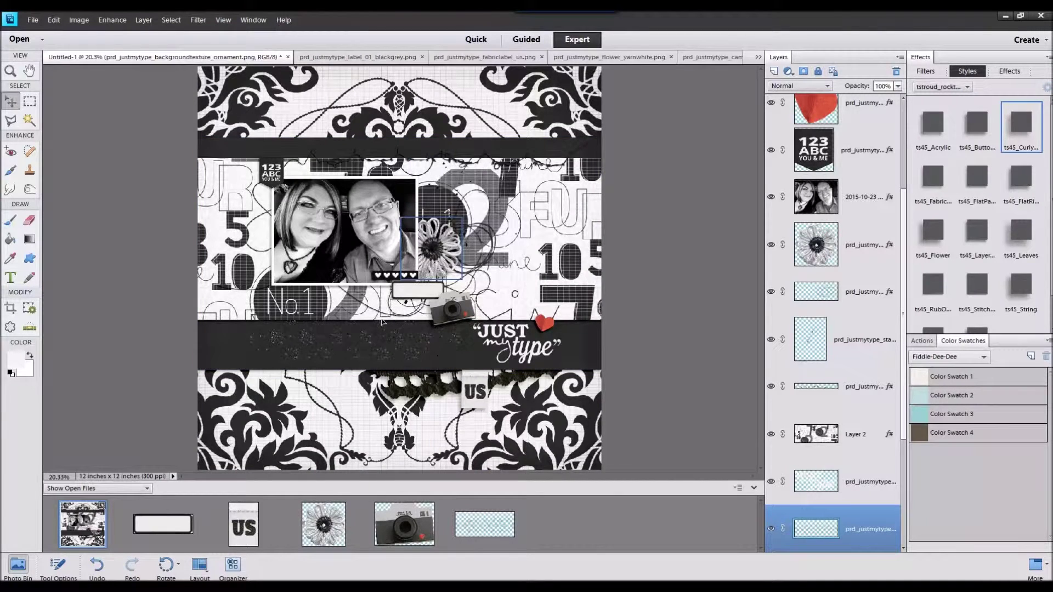
Step: Recolor the ornament texture on the black band white using a solid color fill layer limited to that texture
click(788, 70)
click(807, 86)
click(623, 157)
key(ctrl+z)
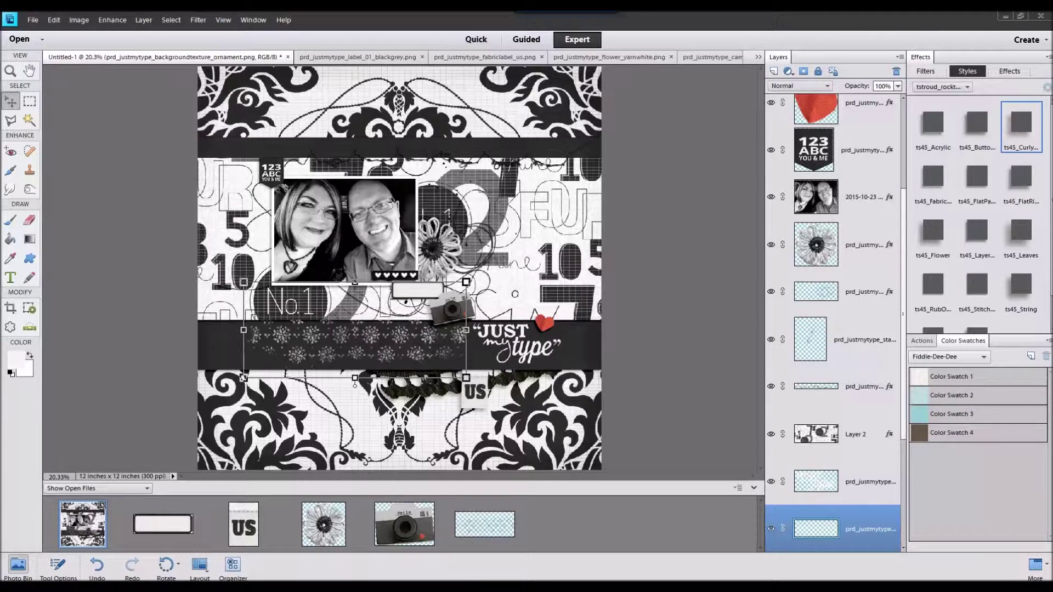
Step: Open the gesso texture, layer it directly above the number paper, and position it to the right of the photo
drag(1052, 329, 617, 520)
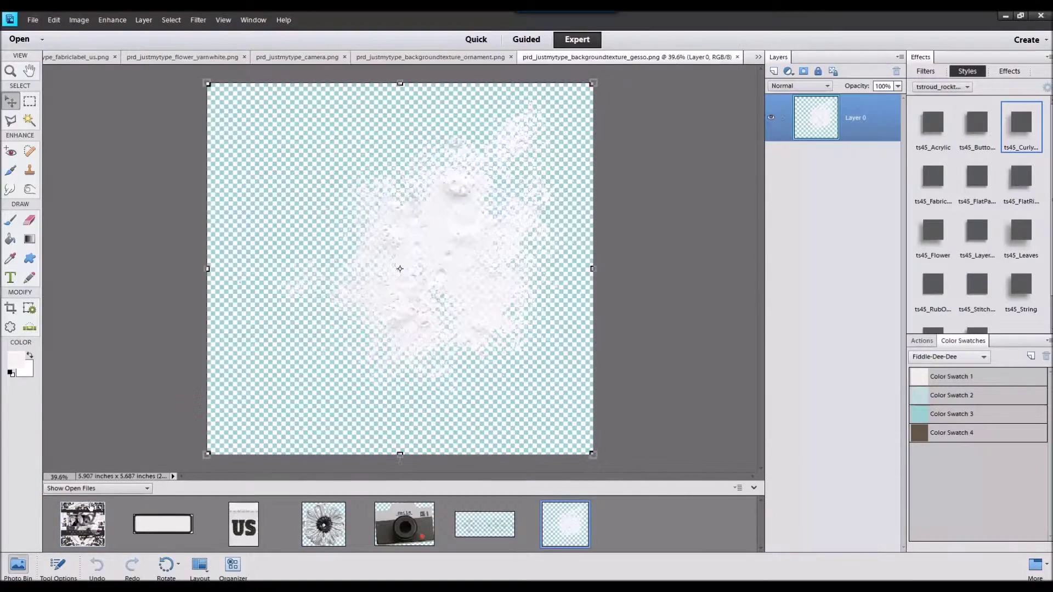
click(82, 524)
click(811, 418)
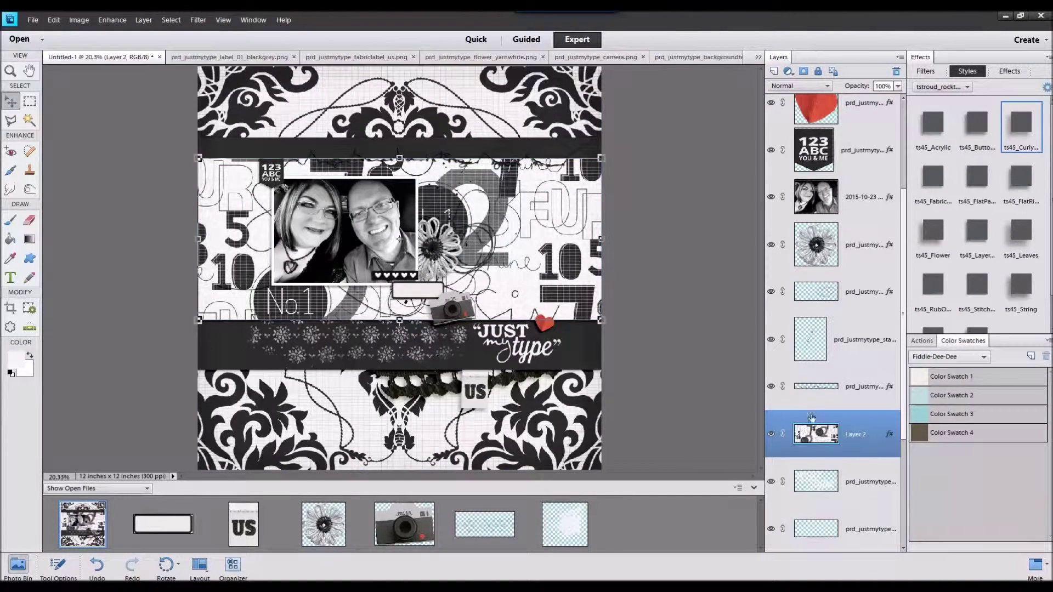
drag(563, 521, 466, 323)
mouse_move(452, 264)
mouse_down()
mouse_move(501, 203)
mouse_move(526, 260)
mouse_move(502, 220)
mouse_move(479, 322)
mouse_move(440, 274)
mouse_up()
drag(400, 340, 507, 234)
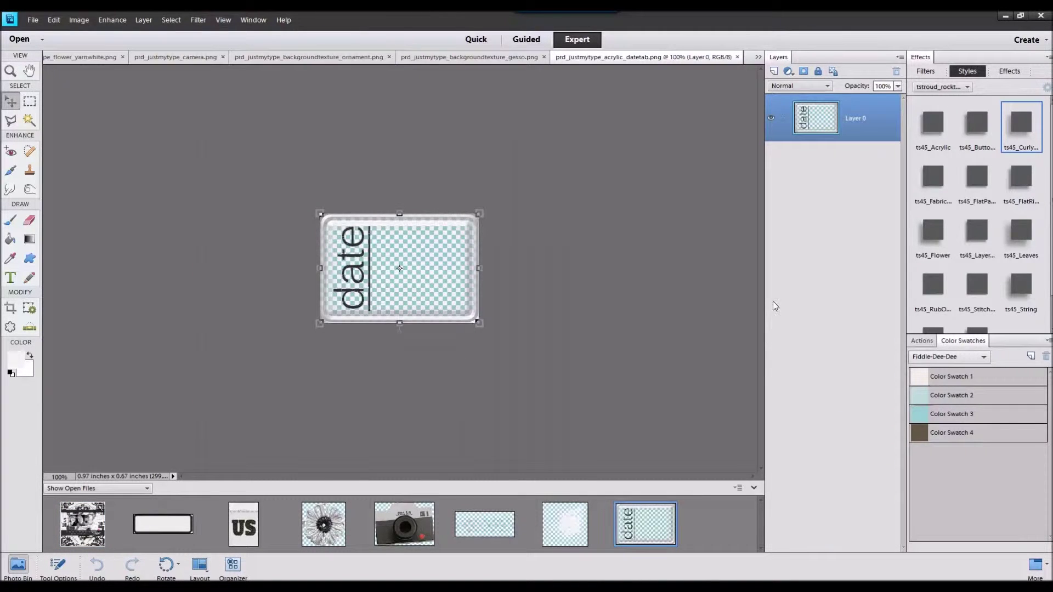
Step: Close all the open source files, including the acrylic date tab, while keeping the layout open
double_click(142, 530)
shift+click(663, 522)
right_click(661, 520)
click(678, 372)
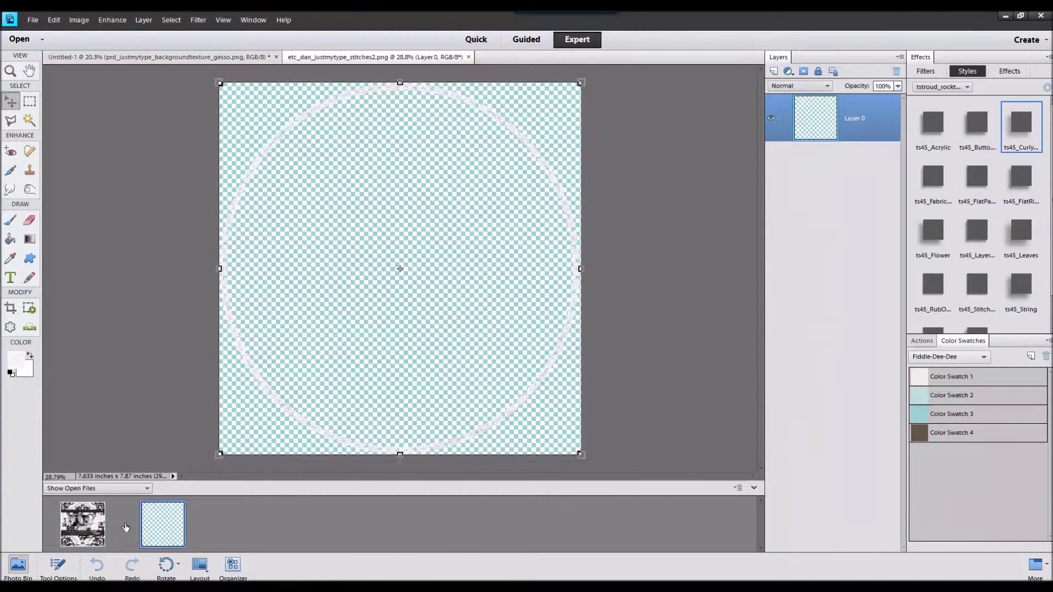
Step: Add the circular white stitching beneath the photo, shrink it to ring the photo, and apply the ts45 stitch shadow style
double_click(69, 543)
drag(163, 525, 454, 209)
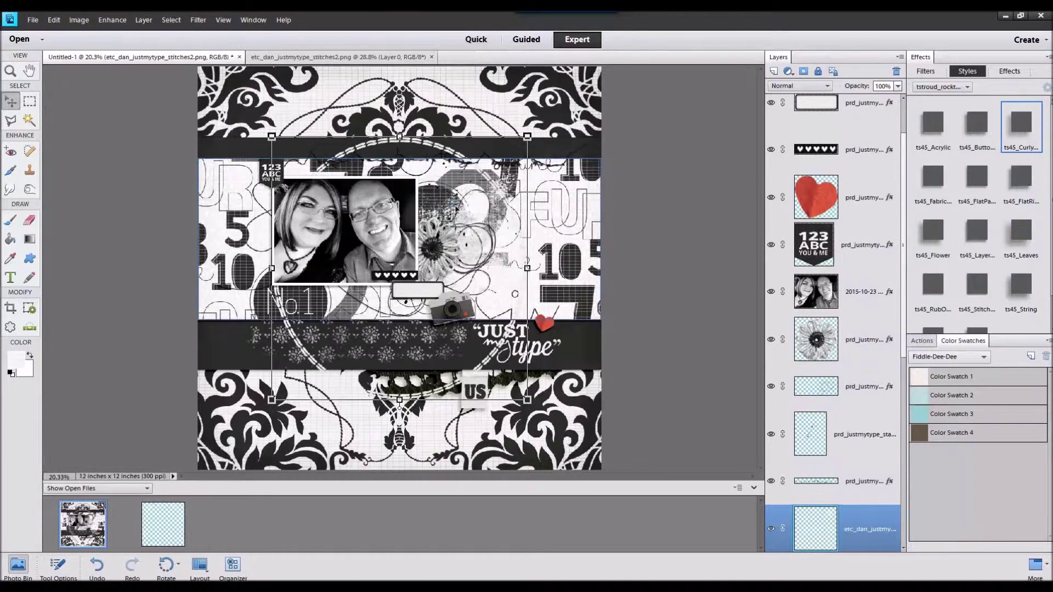
drag(478, 302, 545, 284)
drag(595, 119, 550, 164)
drag(505, 253, 410, 232)
click(415, 368)
click(976, 183)
click(977, 286)
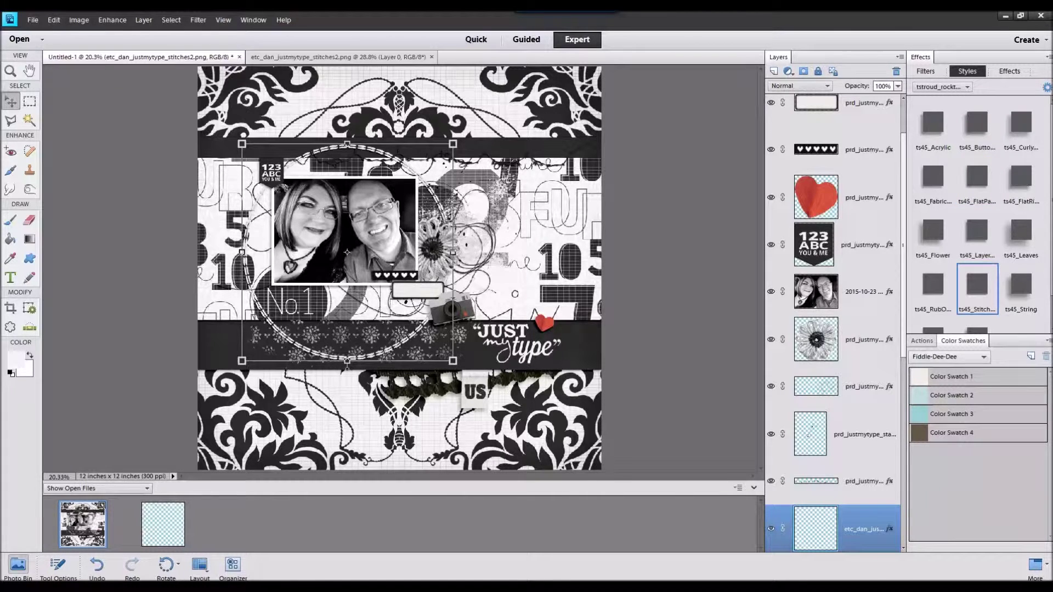
Step: Open etc_dan_justmytype_paintmask.png and add the paint splatter to the layout directly above the gesso layer
drag(598, 406, 535, 496)
click(78, 526)
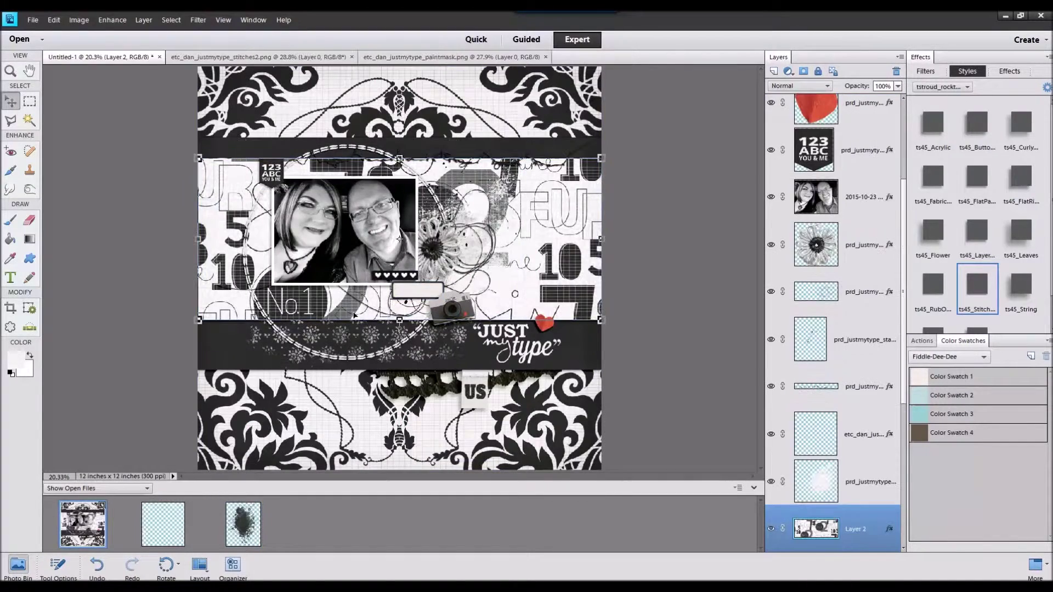
click(853, 481)
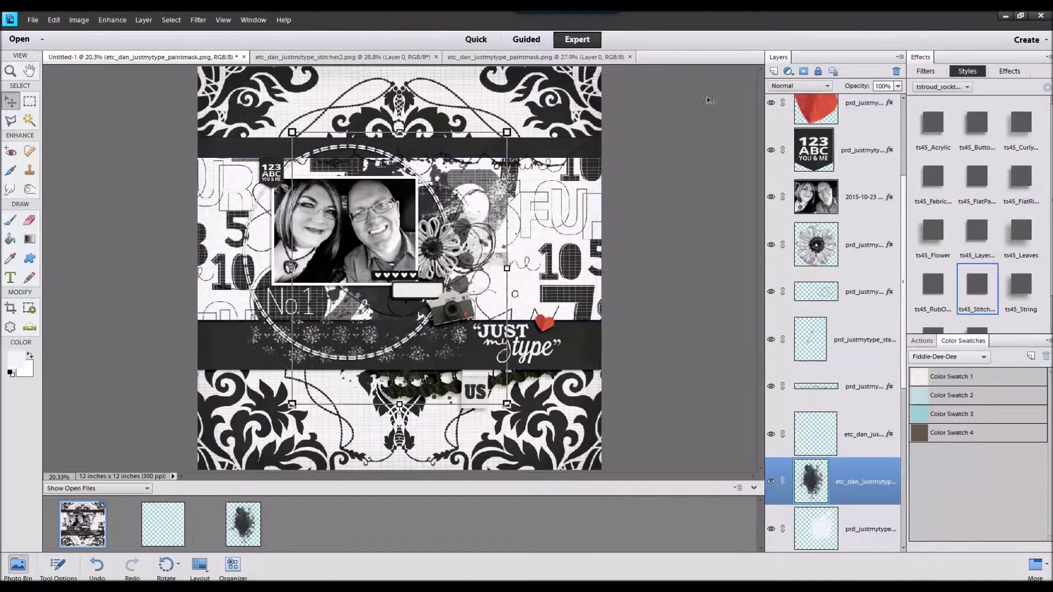
Step: Recolor the paint mask white with a clipped solid color fill merged into it, and move it behind the photo's left side
click(788, 72)
click(806, 78)
click(637, 157)
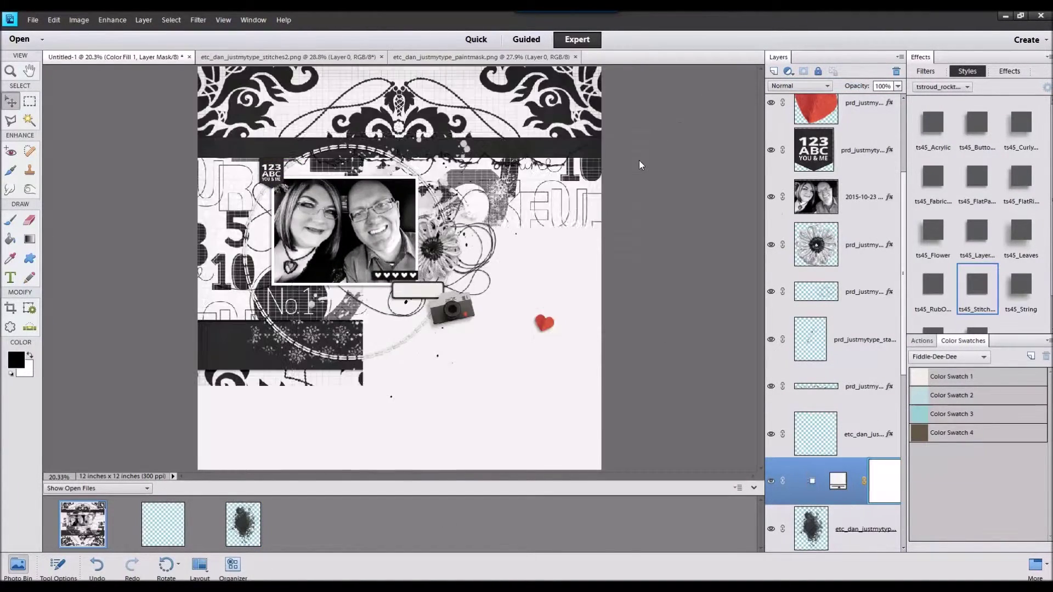
drag(403, 313, 275, 304)
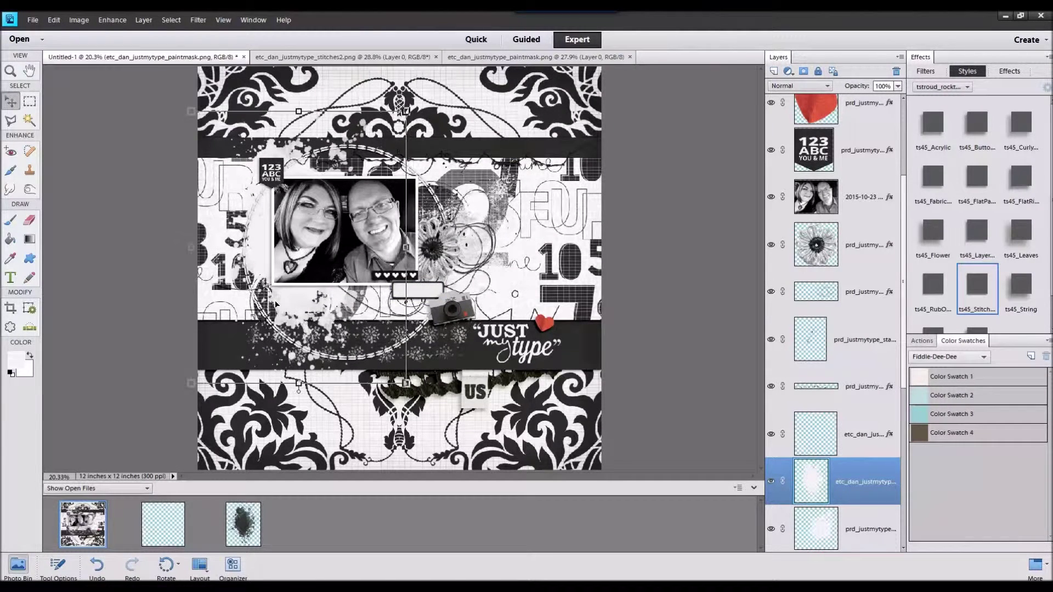
Step: Try several tangie_paperworn_AJstyles layer styles on the white paint mask, undo them, and return to the tstroud_rocktheshadows_45 styles
click(968, 87)
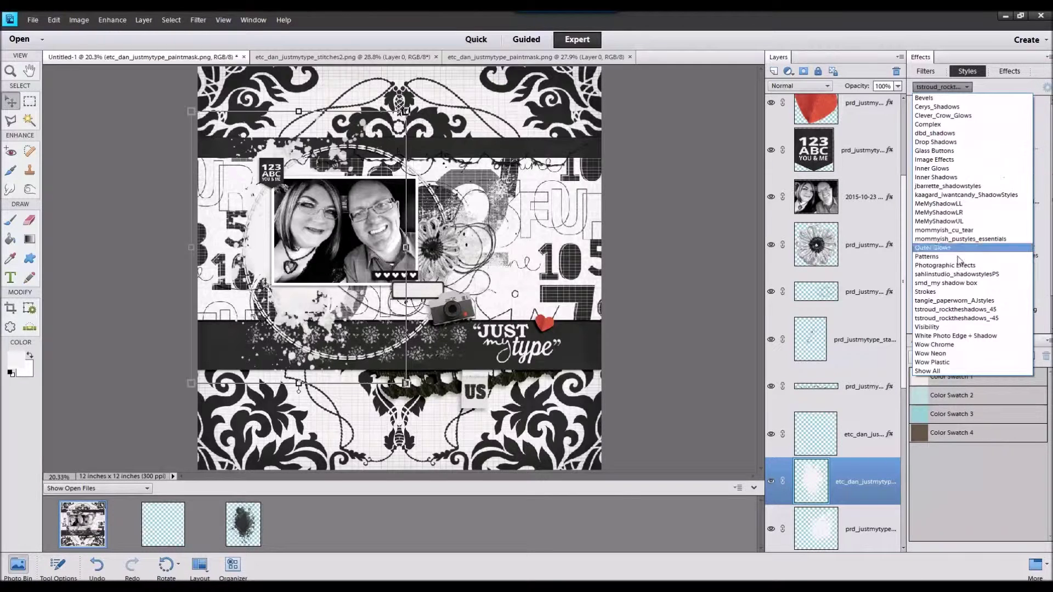
click(947, 300)
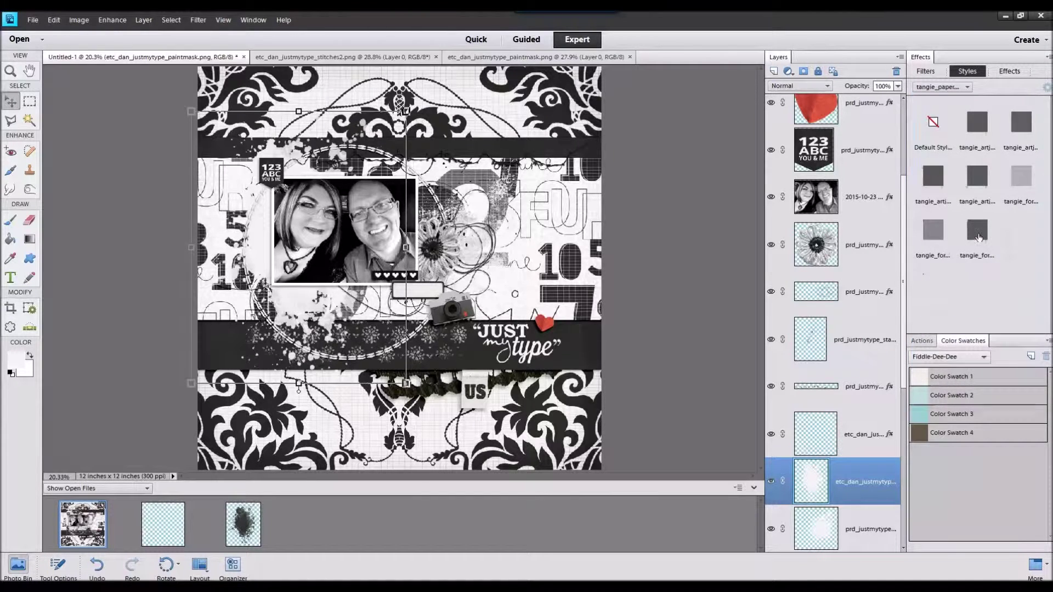
click(979, 237)
click(943, 235)
click(1022, 187)
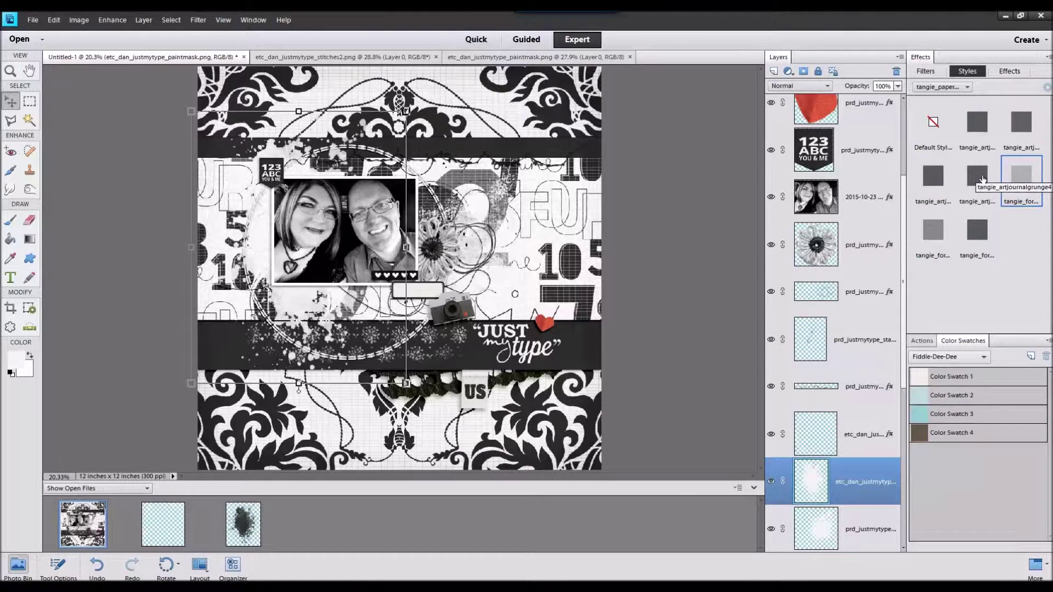
key(ctrl+z)
key(ctrl+z)
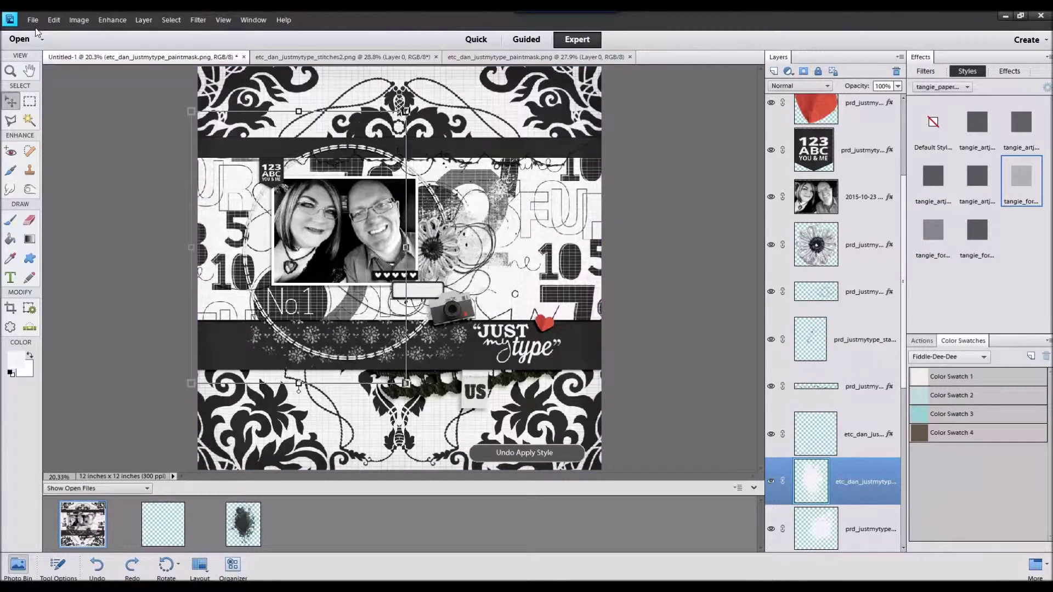
click(934, 83)
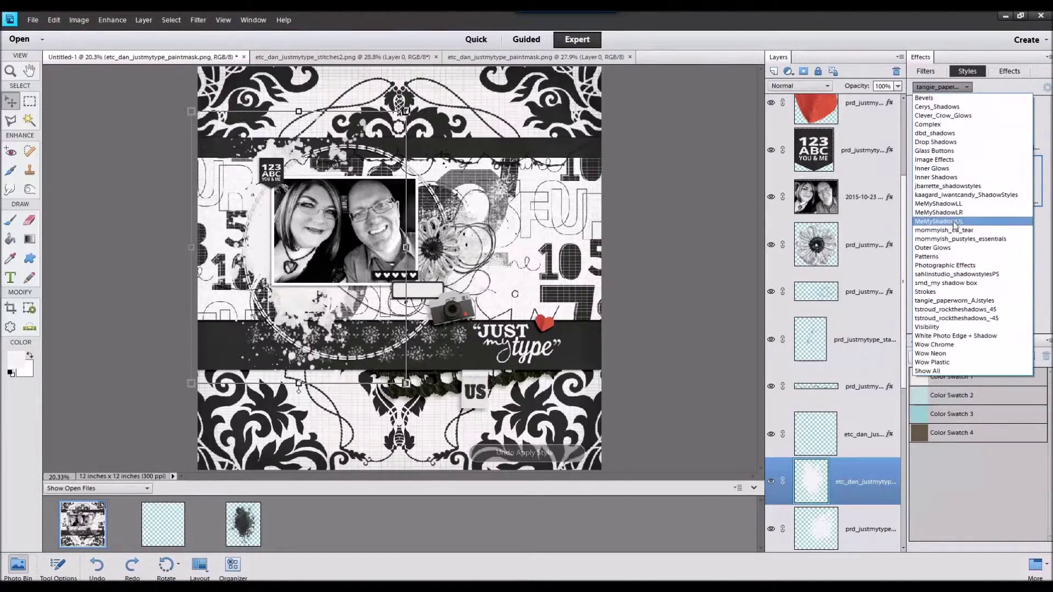
click(987, 309)
Step: Select the white paint mask layer and set the Eraser to a 13 px round tip from the Basic Brushes
click(643, 215)
scroll(253, 239, up, 9)
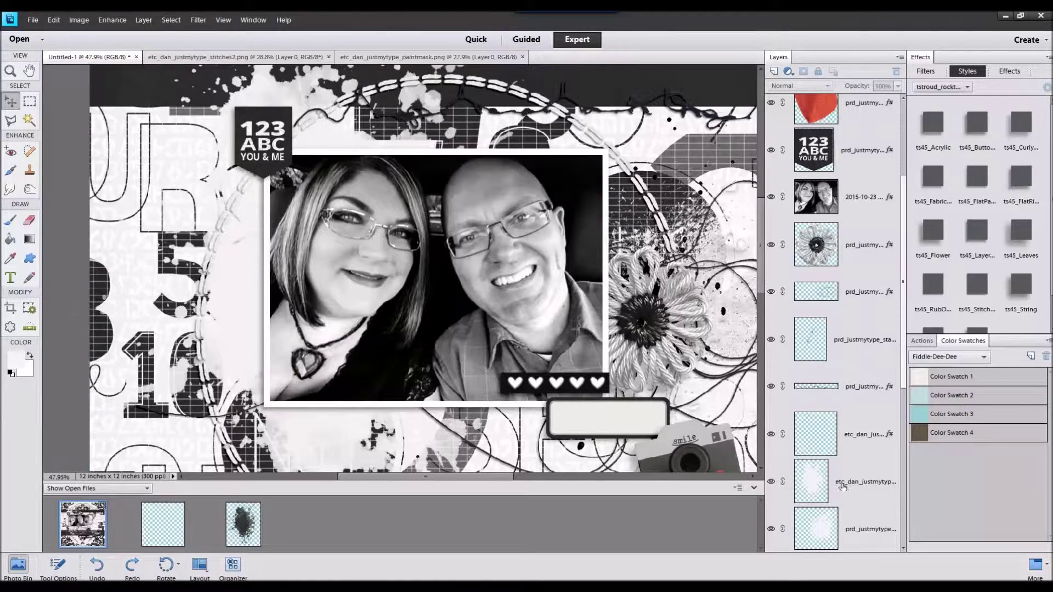
click(842, 485)
scroll(145, 70, up, 2)
key(e)
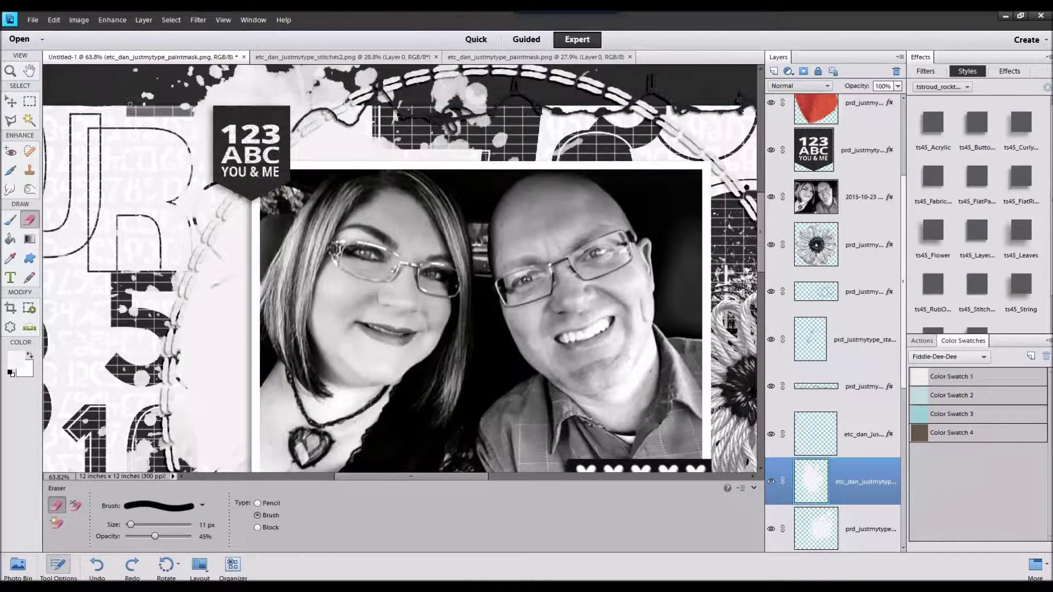
click(202, 506)
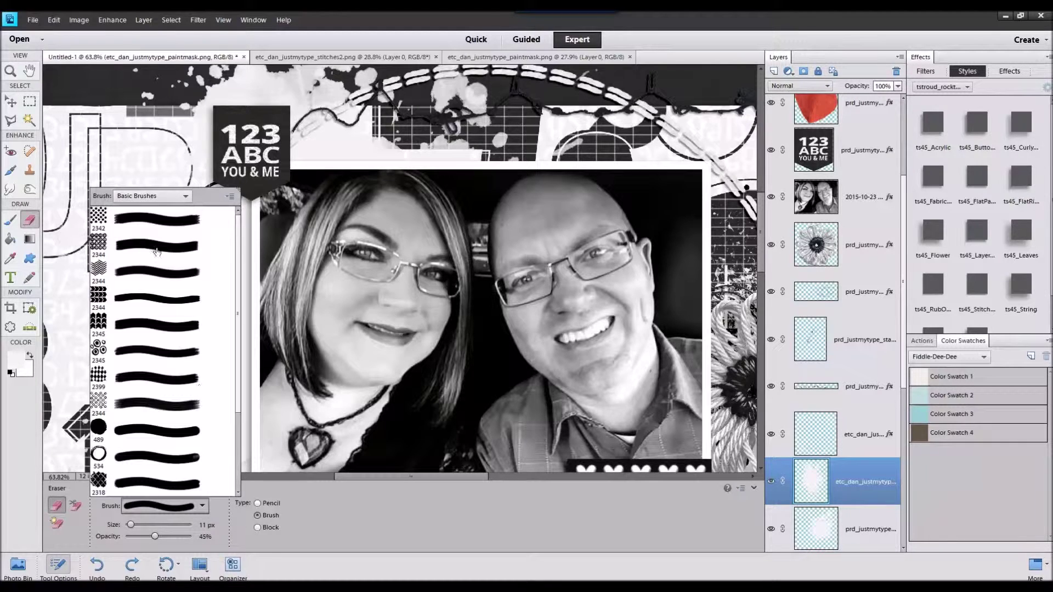
click(164, 196)
click(149, 235)
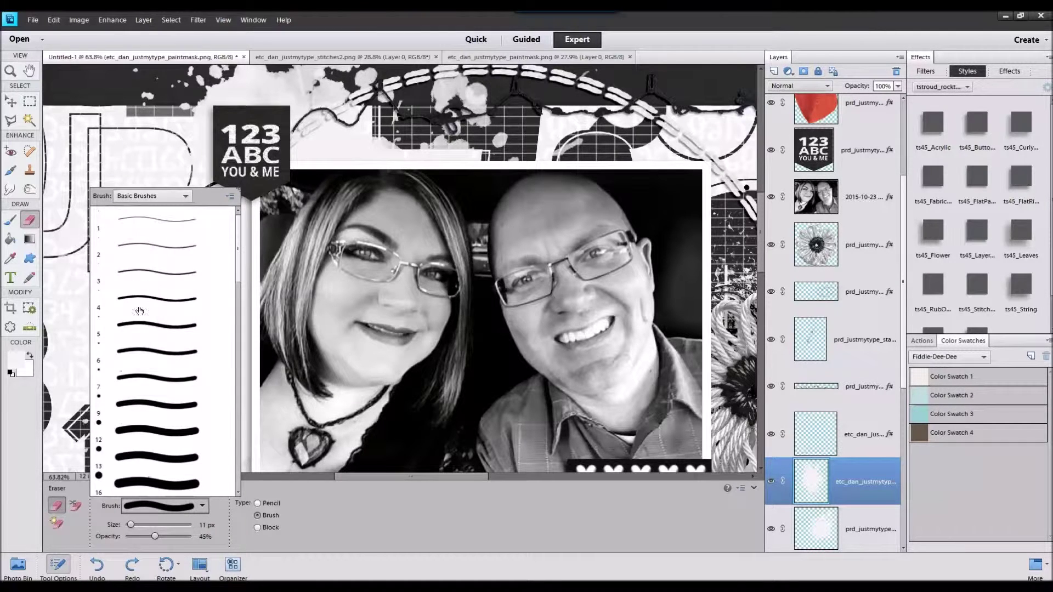
double_click(124, 447)
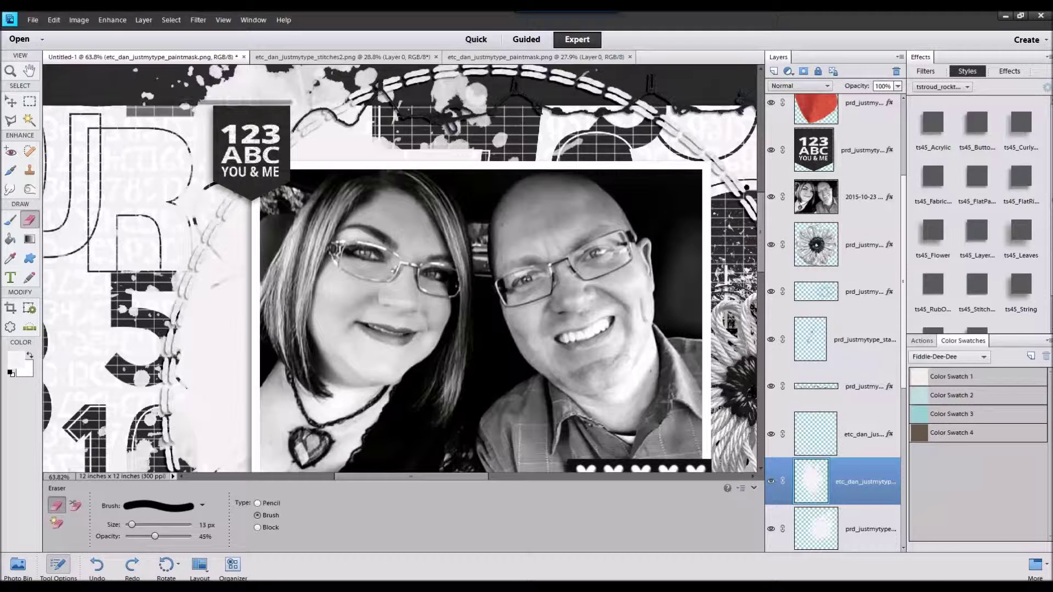
Step: Undo the 13 px eraser stroke, try a 5 px stroke along the upper black band's lower edge, and undo it too
click(53, 20)
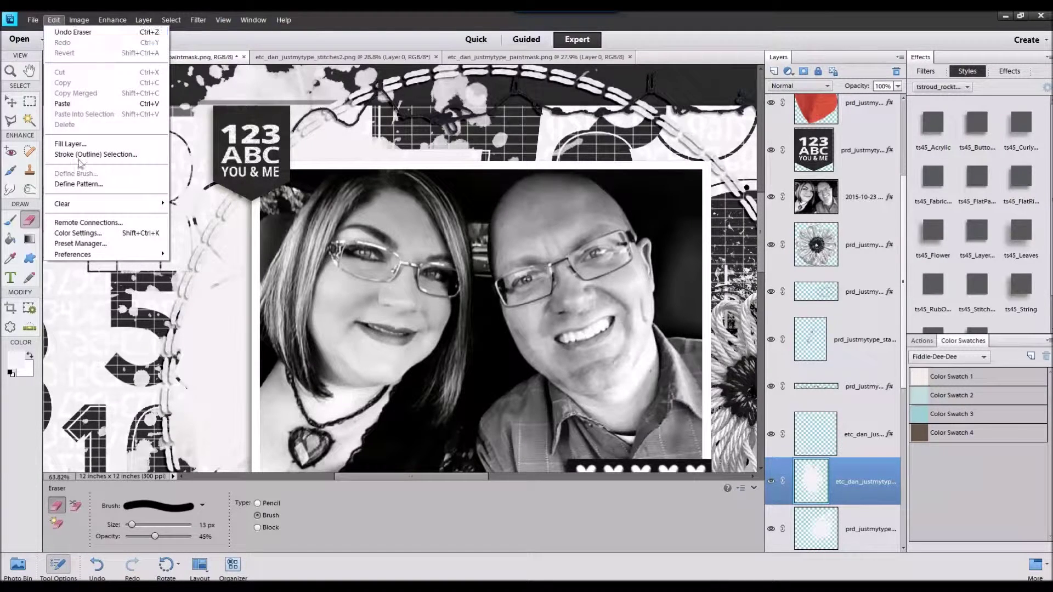
click(73, 32)
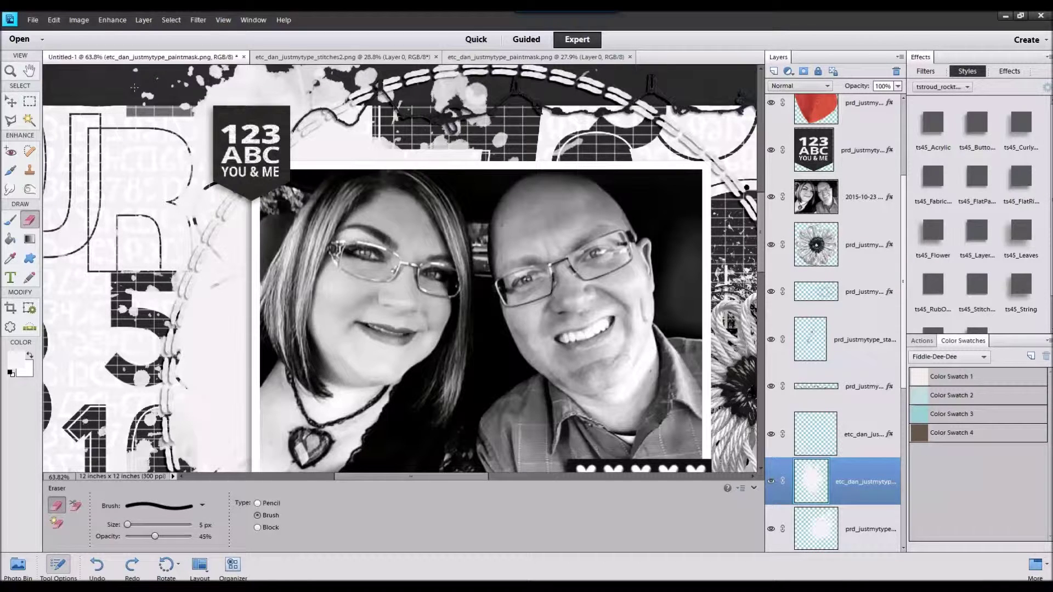
drag(132, 104, 351, 105)
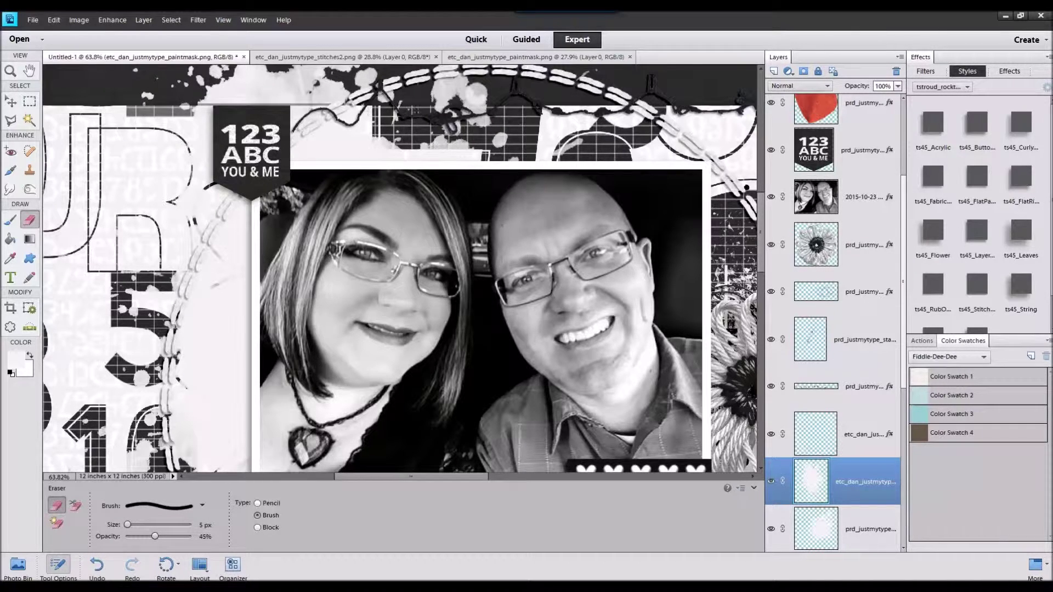
scroll(378, 190, down, 3)
click(53, 19)
click(68, 28)
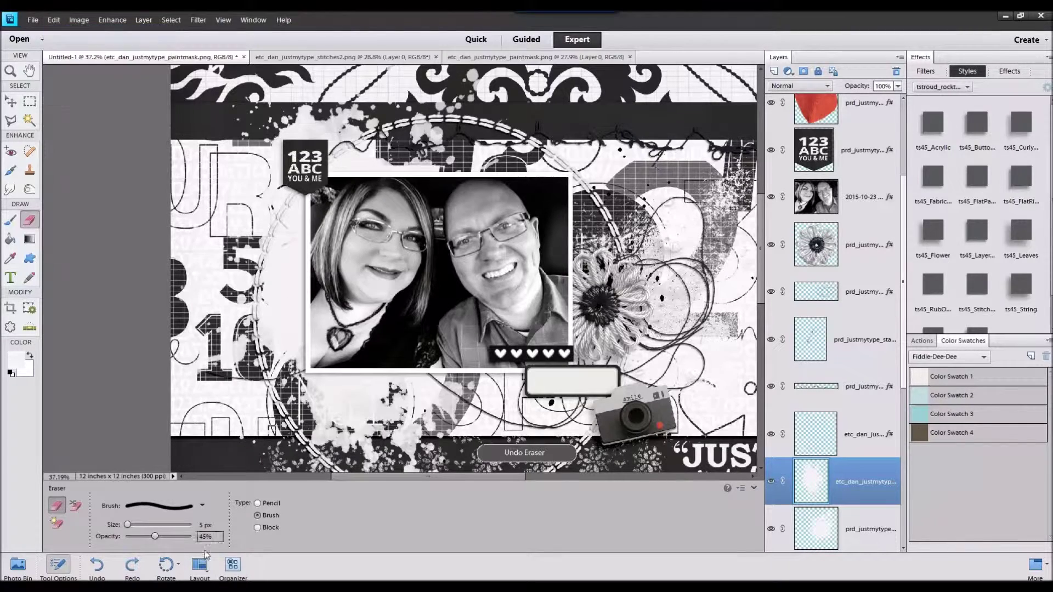
Step: Set the eraser to 65% opacity and 2 px for a fine line through the paint along the upper black band's lower edge
drag(166, 541, 170, 542)
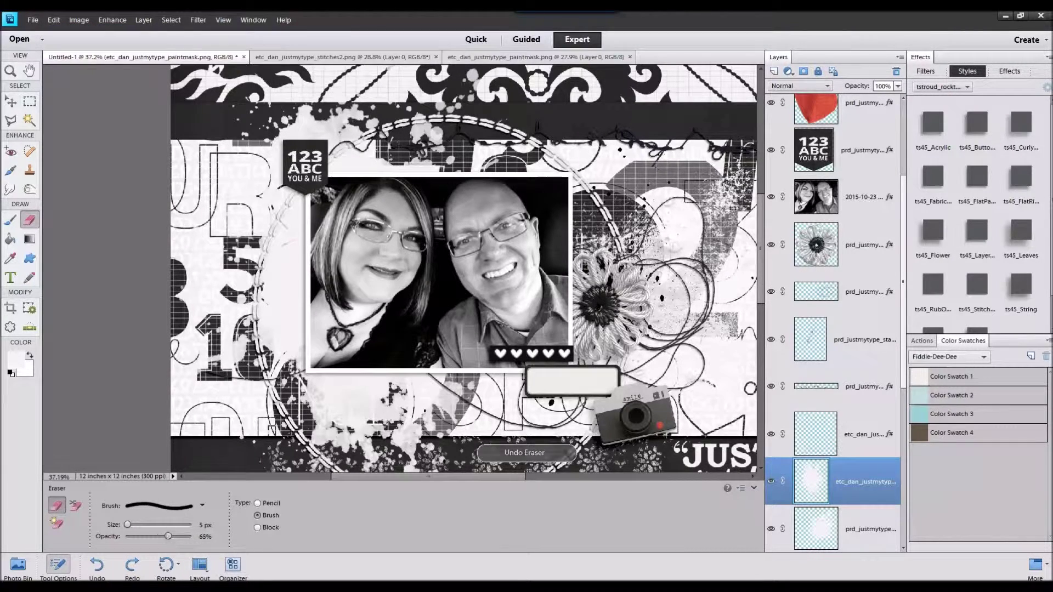
scroll(287, 170, up, 2)
drag(268, 126, 390, 126)
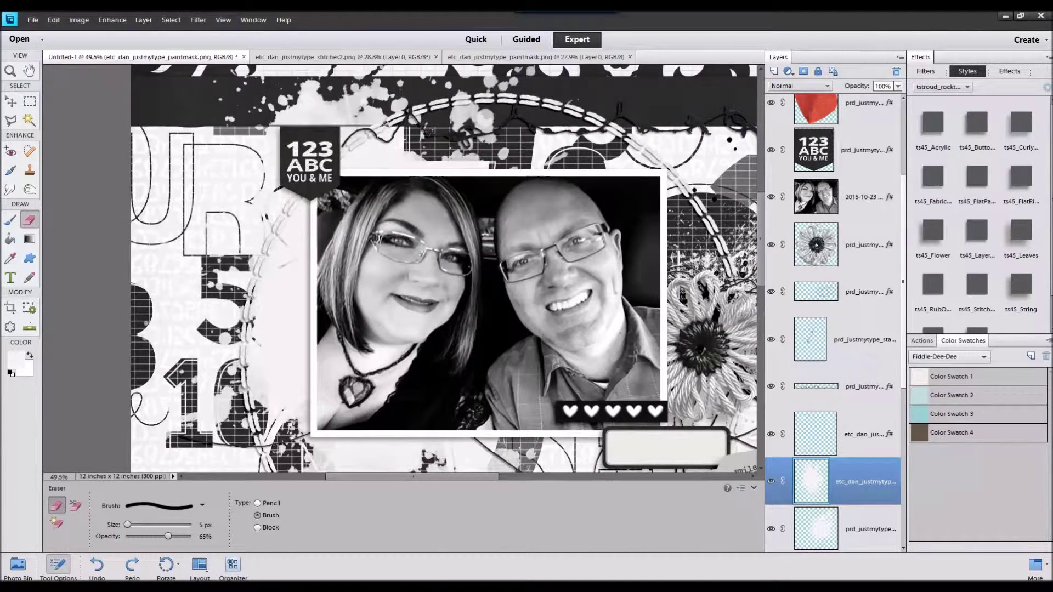
click(54, 20)
click(68, 31)
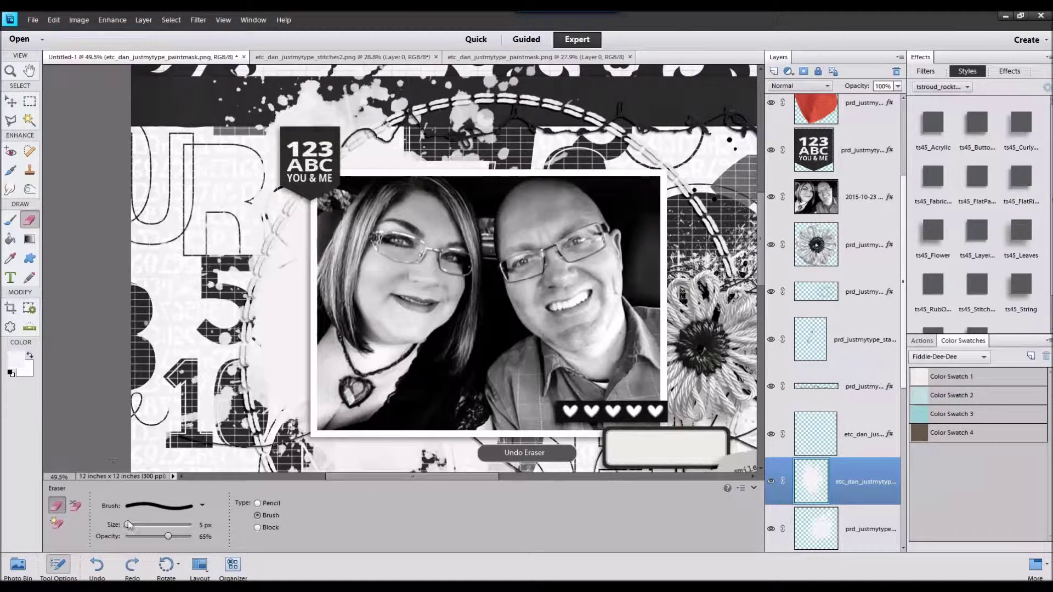
drag(127, 526, 125, 525)
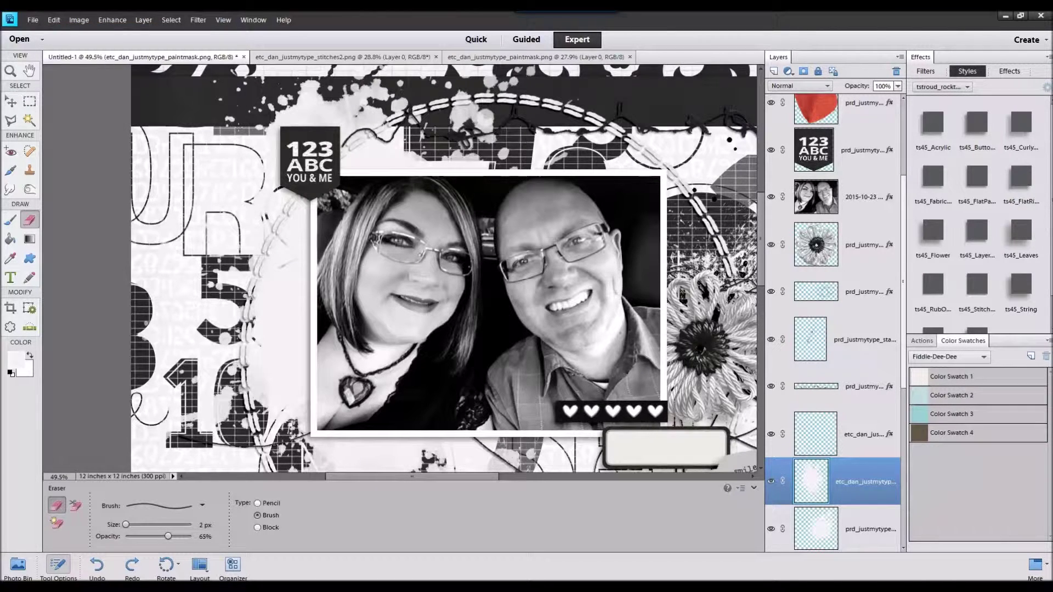
scroll(524, 234, down, 9)
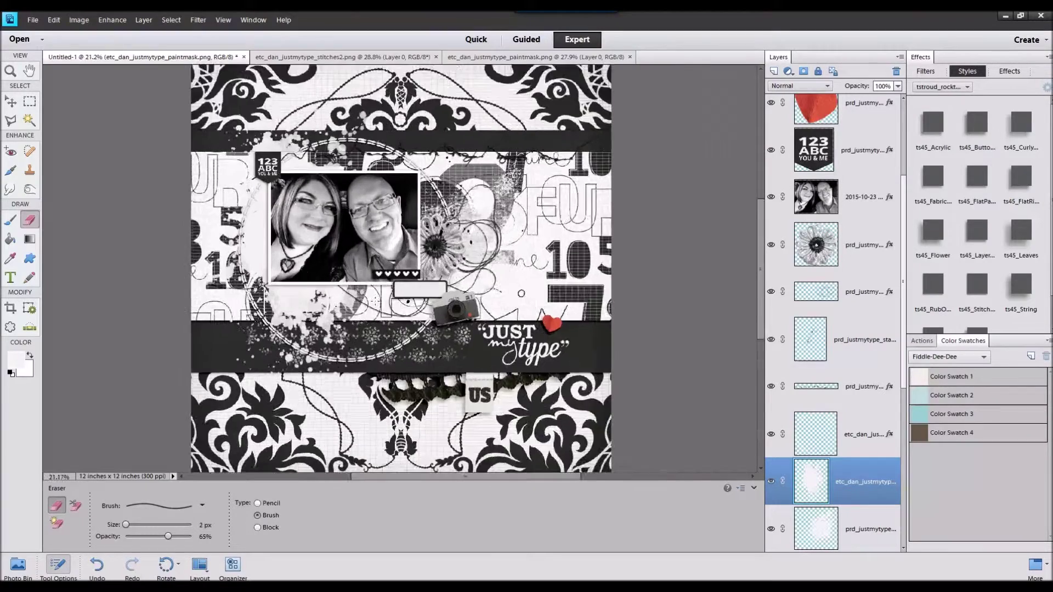
Step: Enlarge the eraser to 6 px and erase the paint splatter along the lower black band's upper edge
scroll(327, 313, up, 11)
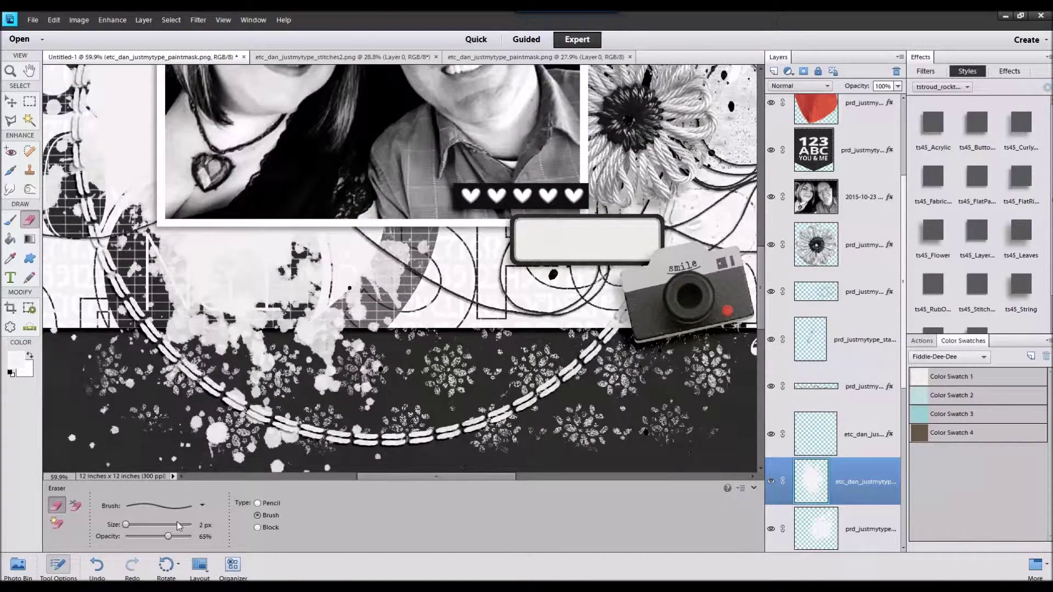
key(bracketright)
key(bracketright)
key(bracketright)
scroll(403, 268, down, 4)
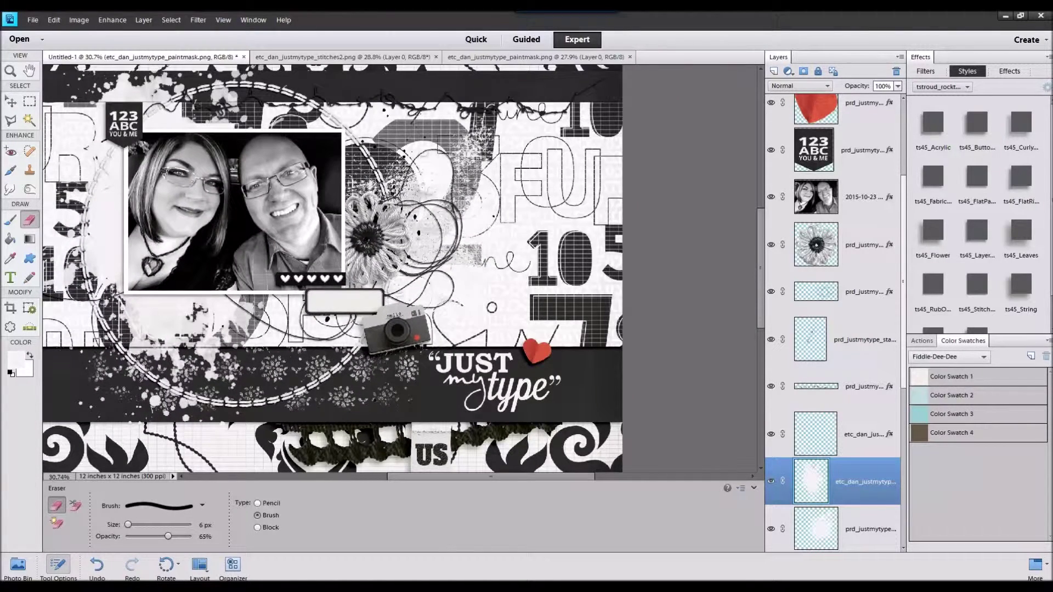
scroll(112, 347, up, 4)
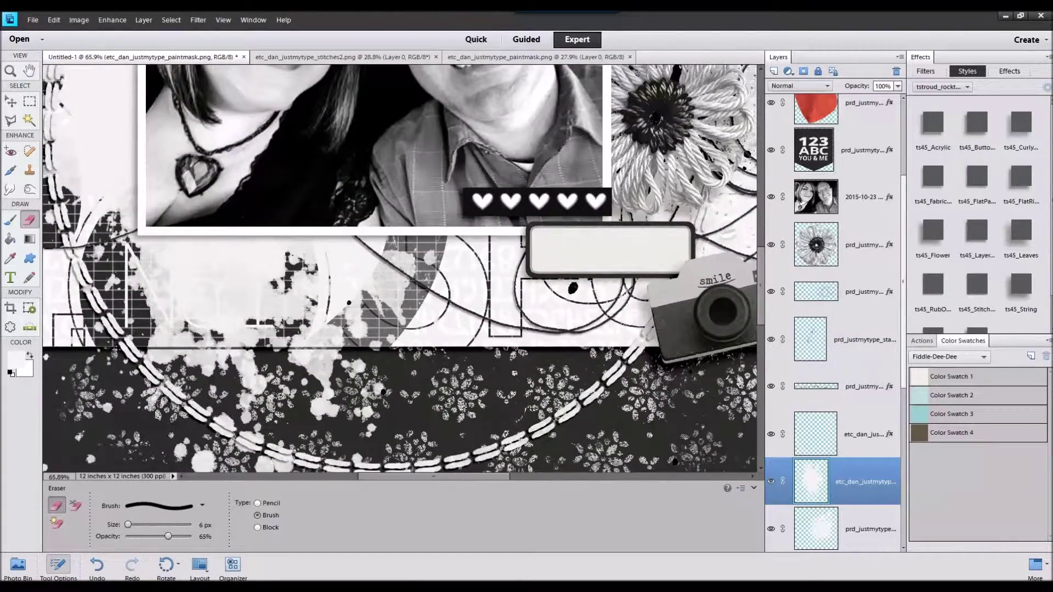
Step: Add etc_dan_justmytype_heartstamp.png above the yarn flower layer with the ts45 flat paper shadow style, and tuck it beneath the 123 ABC tag
key(v)
click(522, 449)
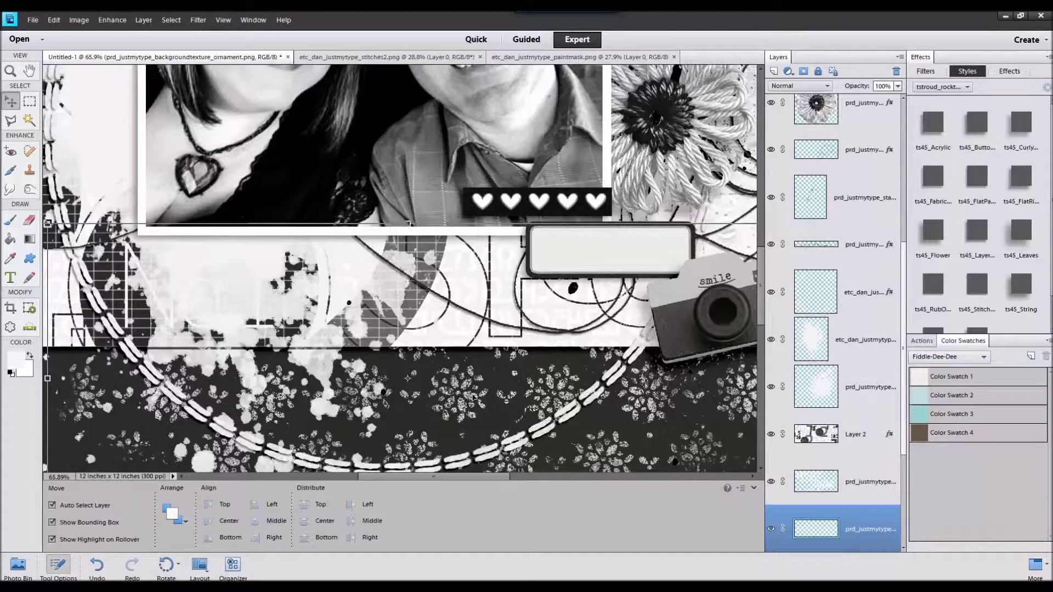
scroll(473, 397, down, 5)
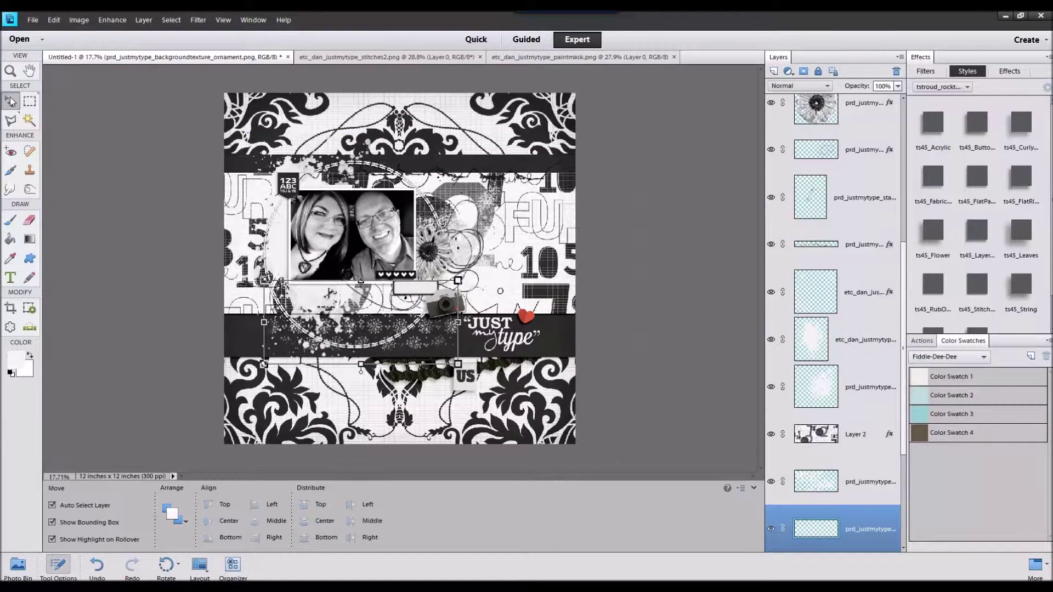
click(18, 567)
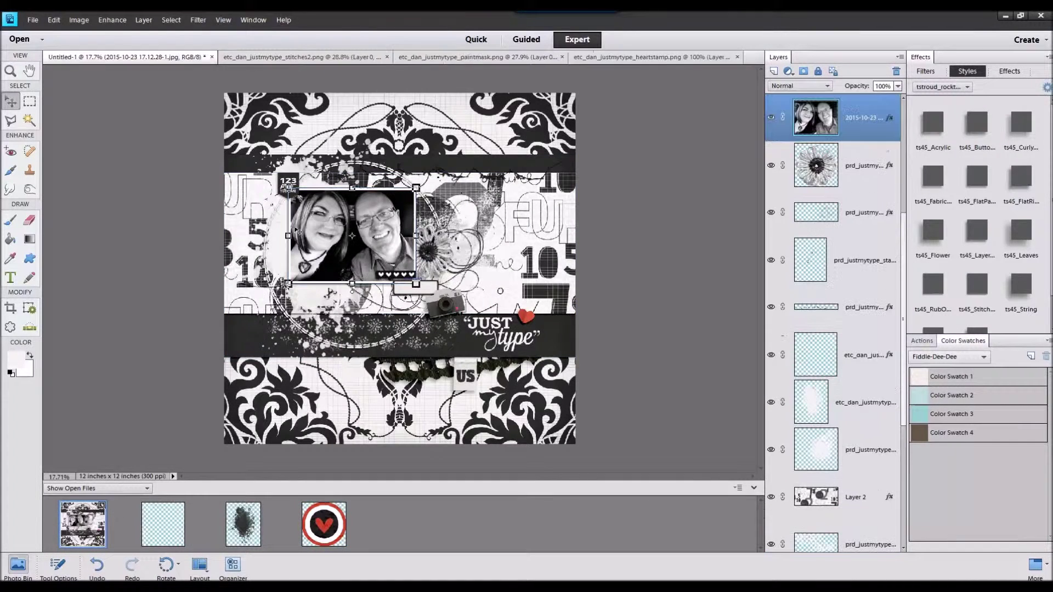
click(437, 253)
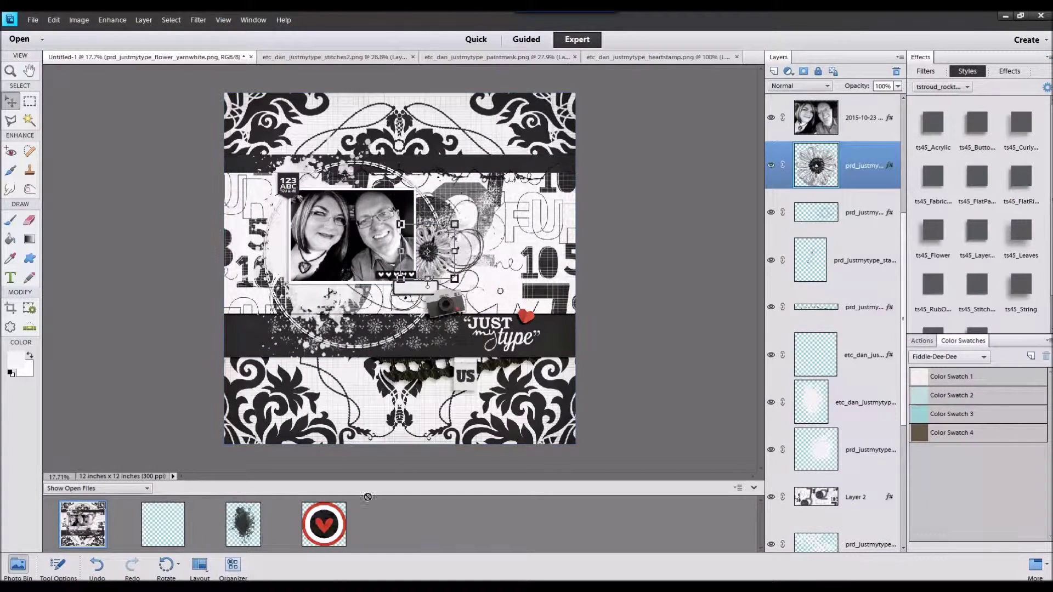
drag(333, 525, 405, 307)
double_click(976, 177)
drag(402, 268, 282, 208)
click(283, 211)
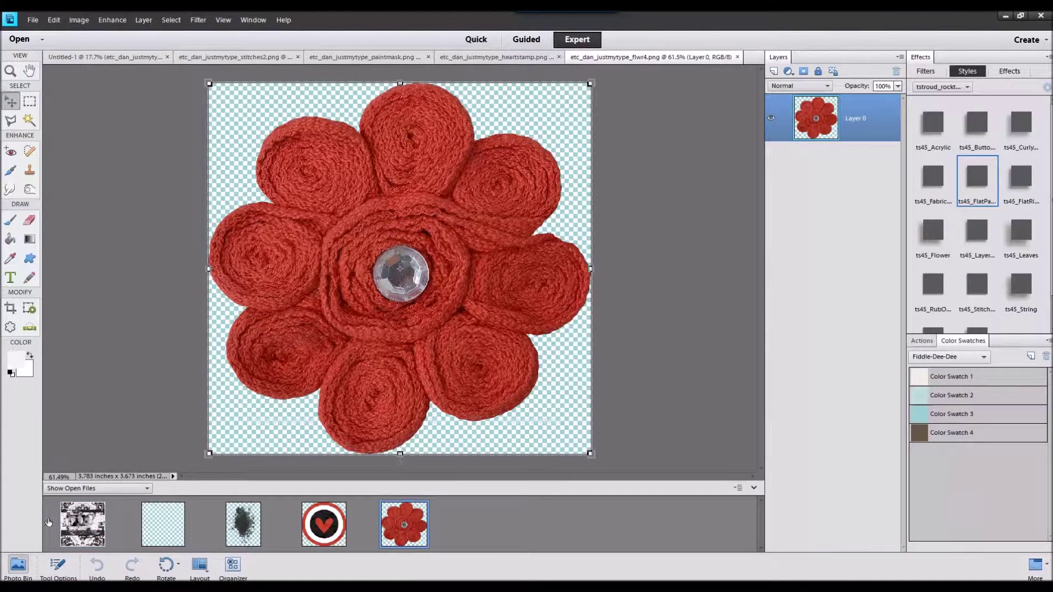
Step: Add the red flower etc_dan_justmytype_flwr4.png to the layout with the ts45_Flower shadow style, and shrink it beside the photo
click(82, 524)
drag(405, 524, 319, 220)
double_click(934, 233)
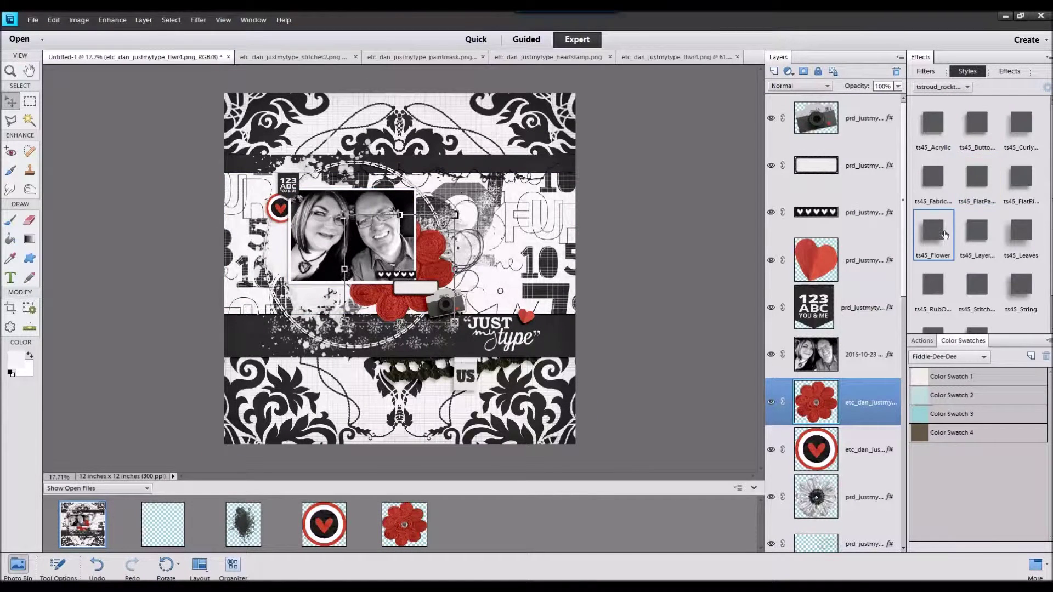
drag(427, 290, 472, 270)
drag(504, 227, 508, 232)
drag(537, 158, 497, 204)
drag(473, 237, 423, 219)
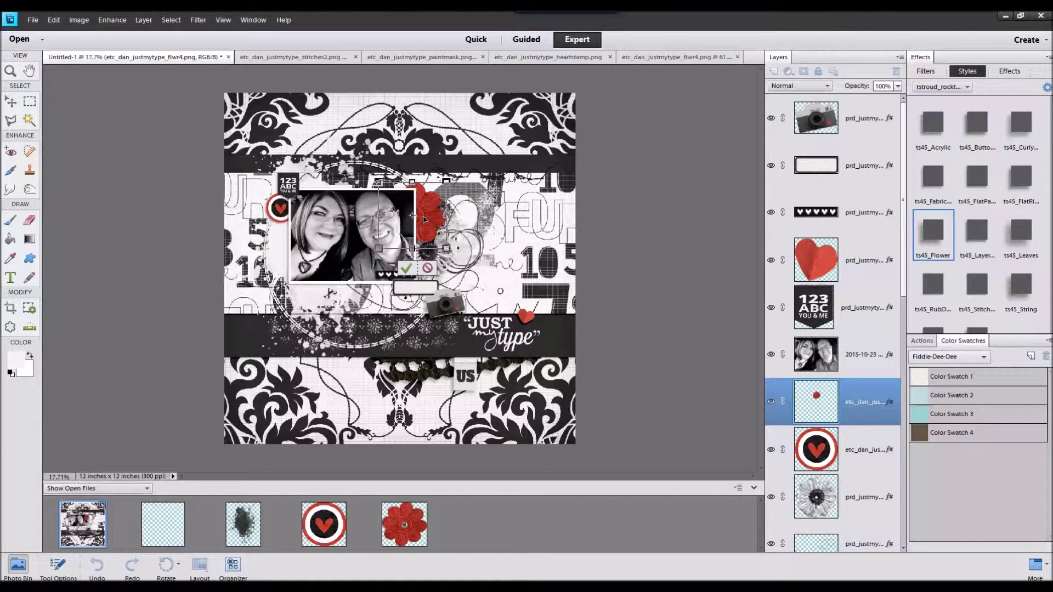
click(406, 268)
Step: Send the red flower behind the yarn flower and move it just above the camera
key(ctrl+bracketleft)
key(ctrl+bracketleft)
drag(446, 221, 475, 260)
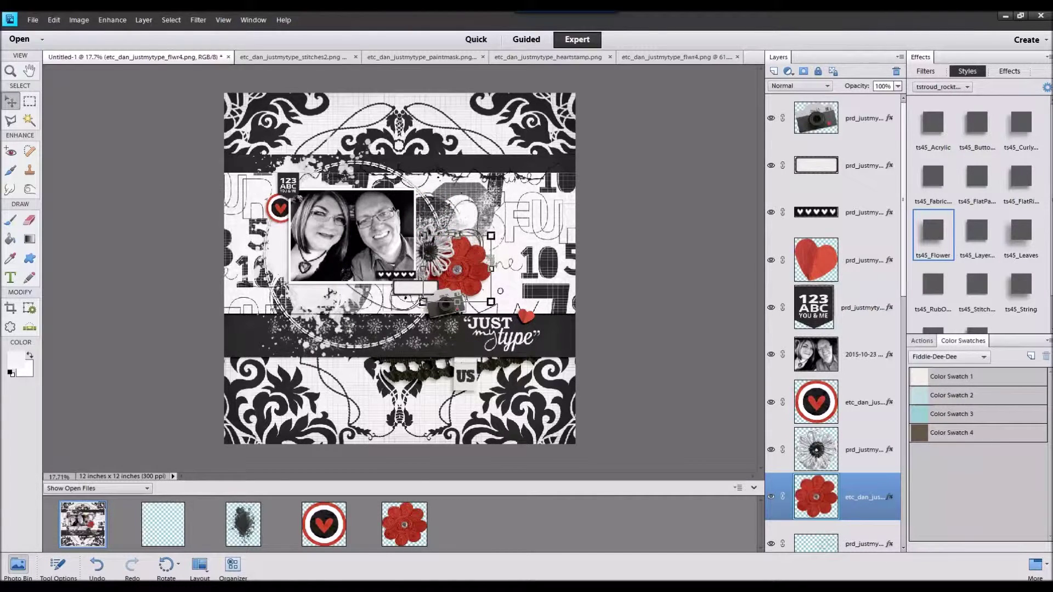
Step: Add the black flower etc_dan_justmytype_flwr3.png to the layout, bring it to the front, and apply the ts45_Flower shadow style
drag(634, 409, 707, 495)
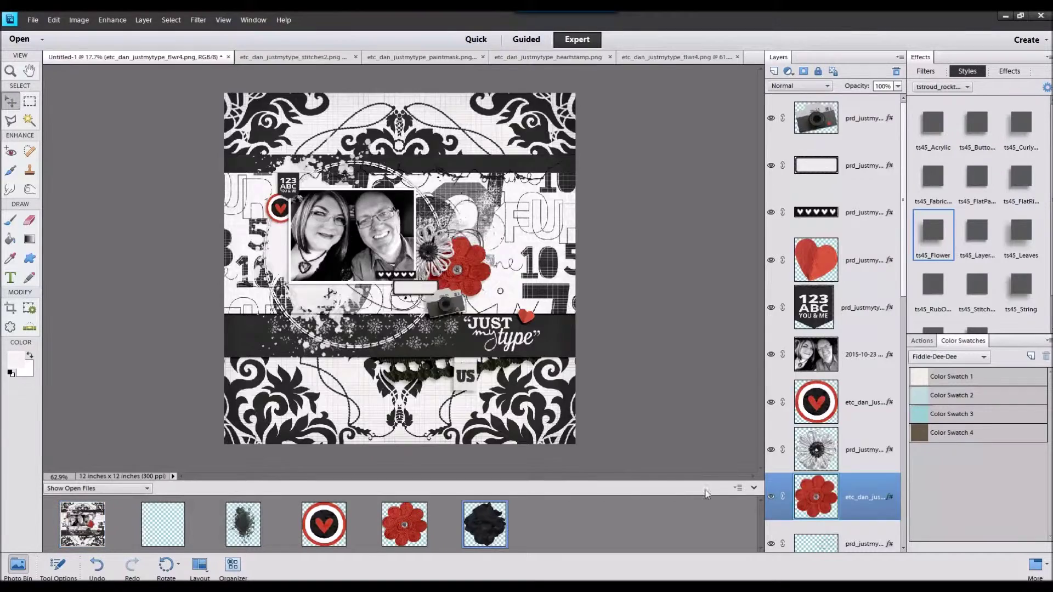
drag(400, 268, 83, 524)
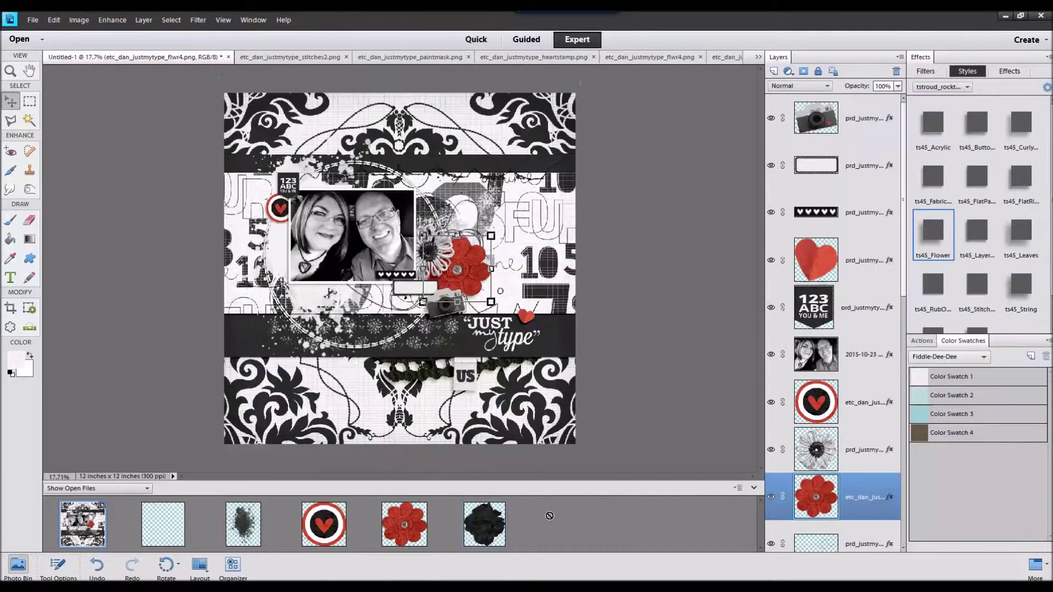
drag(400, 301, 267, 291)
right_click(267, 292)
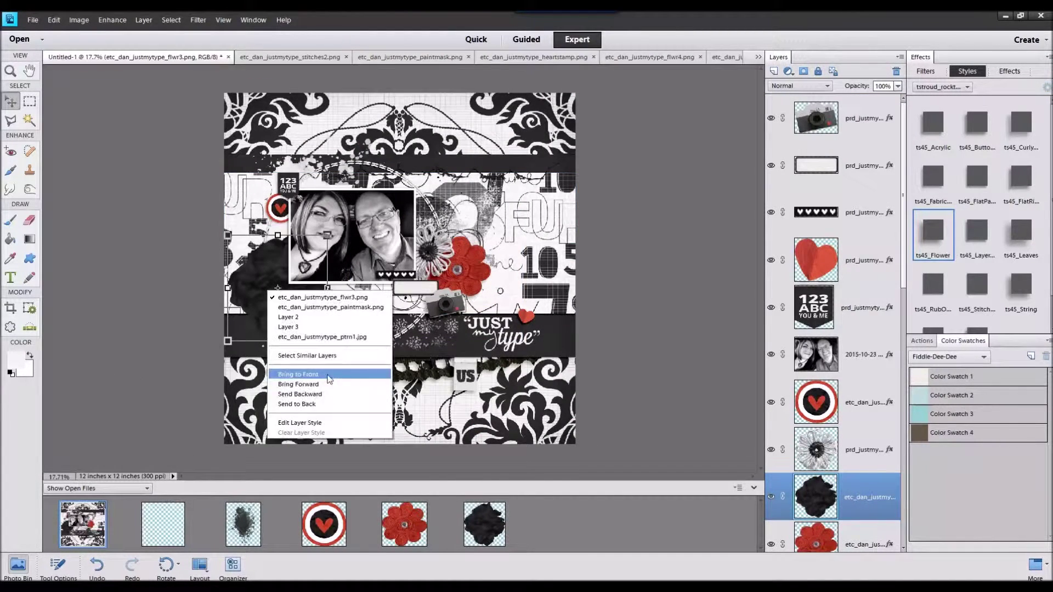
click(318, 386)
click(945, 238)
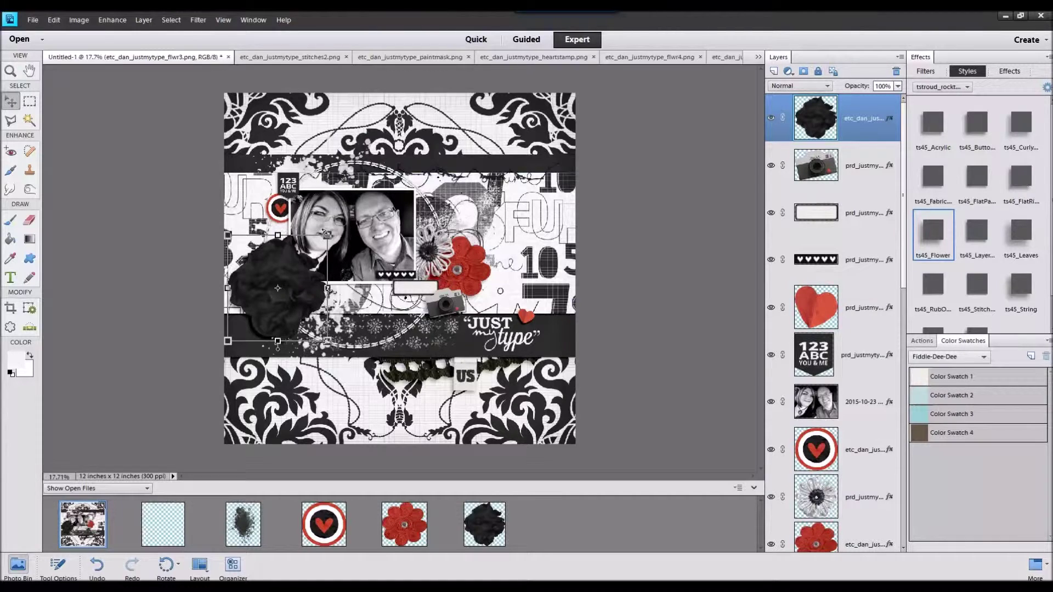
Step: Shrink the black flower and move it above and beside the photo's upper left corner, at the page's left edge
drag(328, 236, 288, 278)
drag(247, 317, 251, 184)
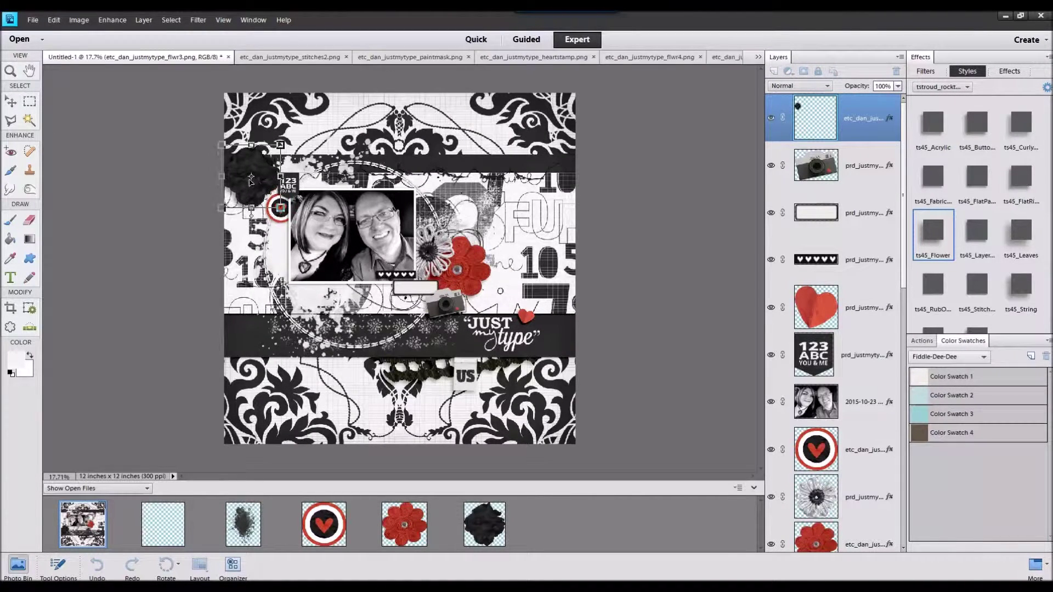
click(241, 234)
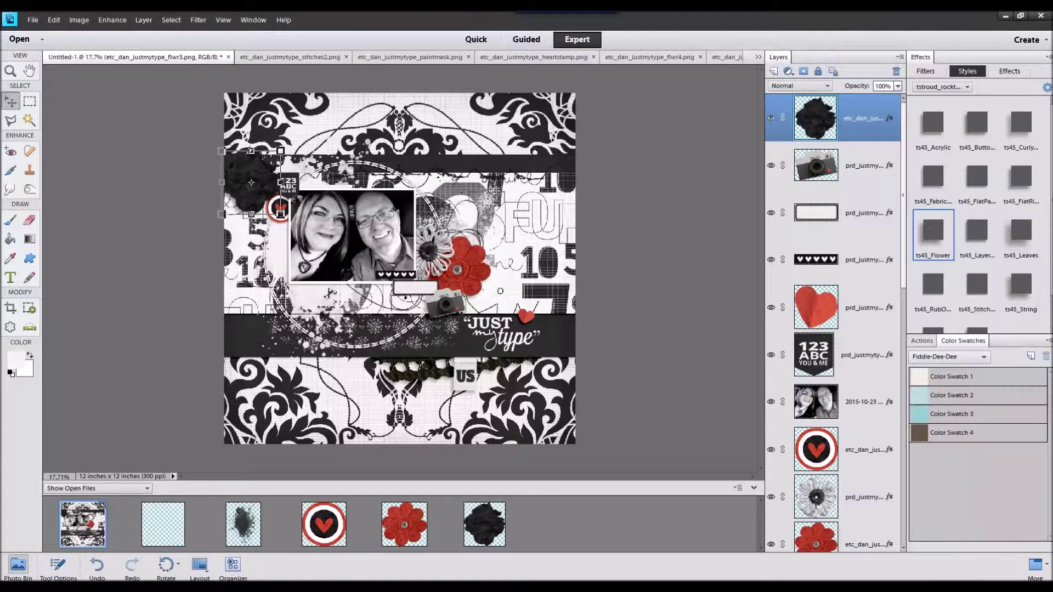
Step: Add etc_dan_justmytype_doodle4.png along the photo's left edge and move its layer directly beneath the photo
drag(828, 378, 757, 461)
drag(83, 537, 83, 538)
mouse_move(403, 251)
mouse_down()
mouse_move(536, 220)
mouse_move(258, 220)
mouse_move(282, 218)
mouse_up()
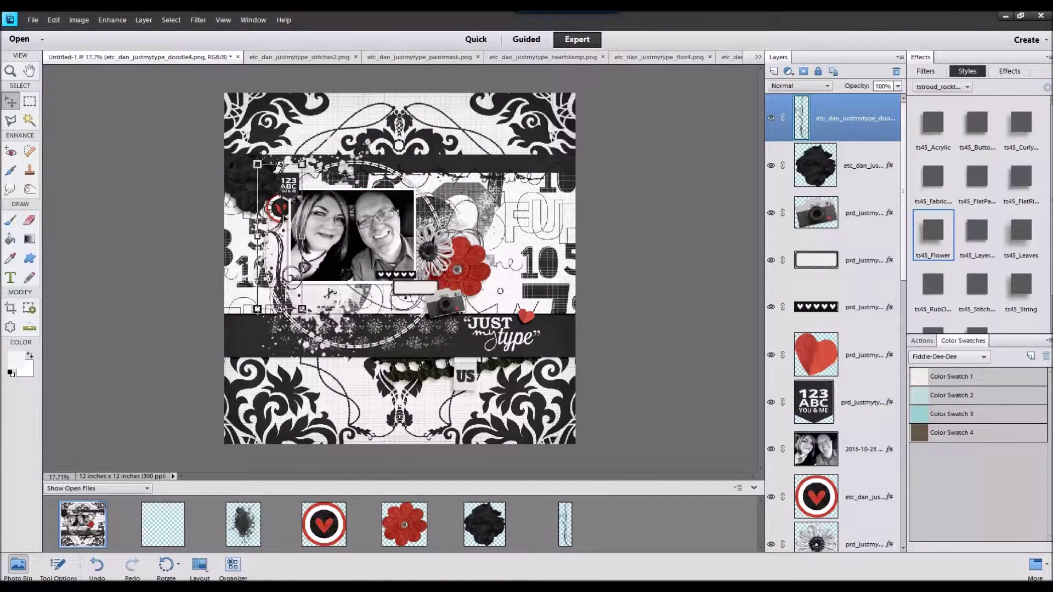
drag(868, 127, 854, 474)
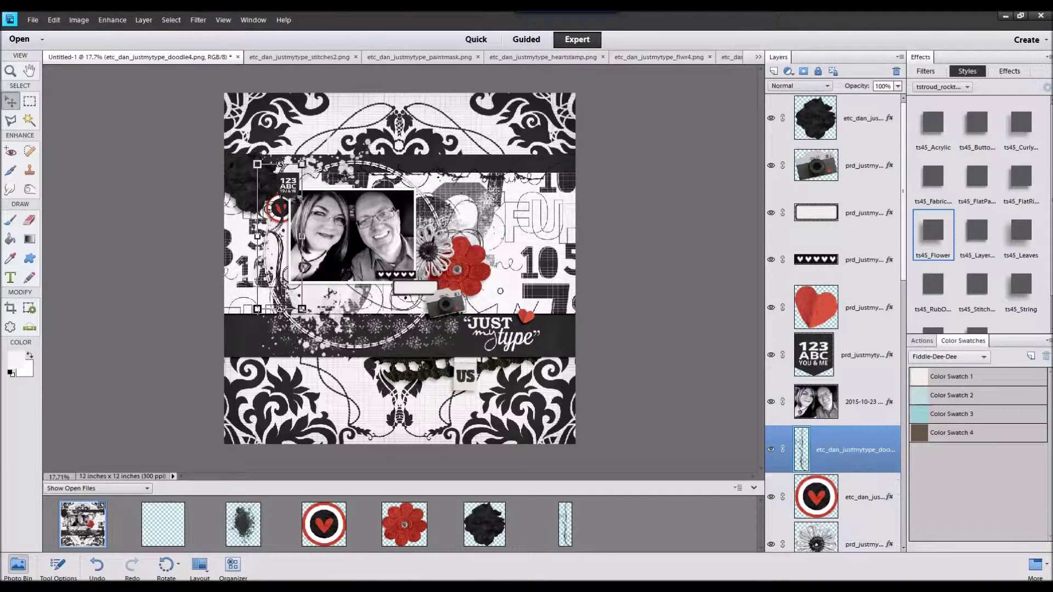
Step: Add etc_dan_justmytype_crochet.png, shrink it behind the photo's left side, and apply the ts45_FlatRi… shadow style
drag(668, 385, 656, 527)
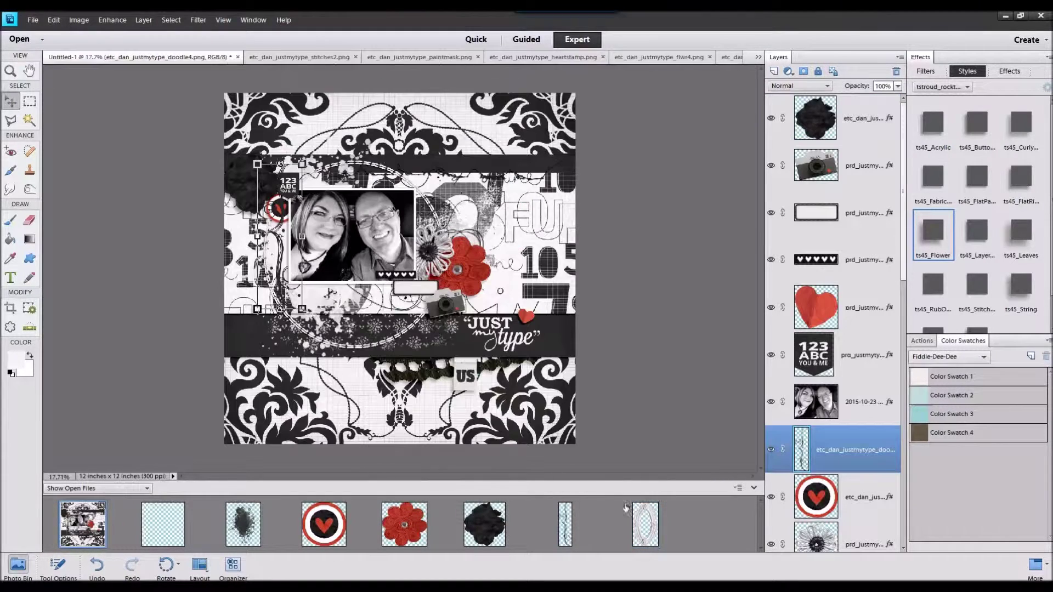
drag(384, 285, 321, 285)
drag(260, 163, 275, 189)
drag(352, 320, 340, 299)
drag(293, 238, 295, 238)
click(301, 320)
click(1028, 172)
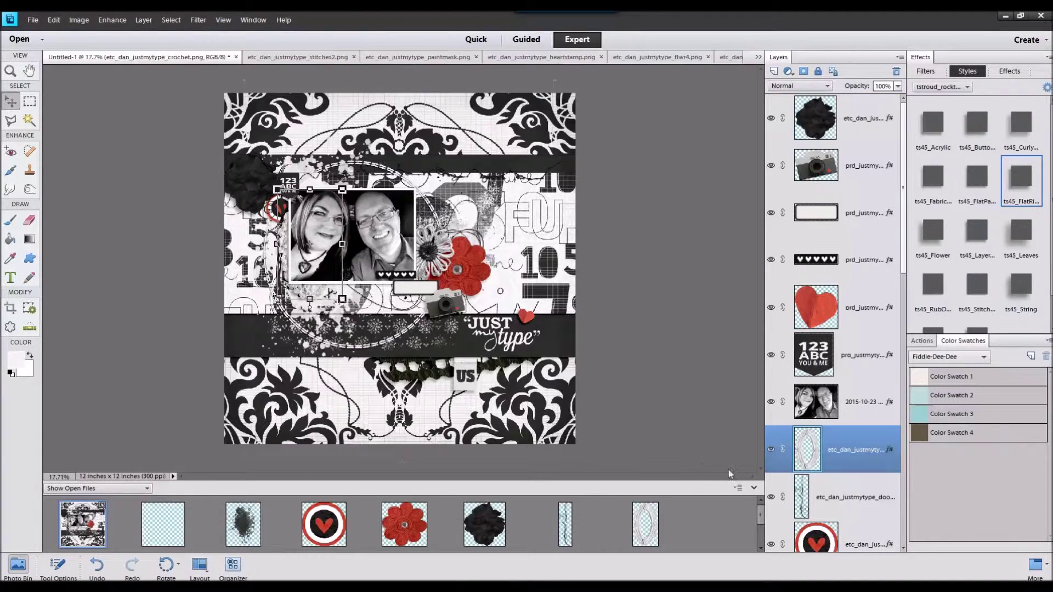
Step: Add the feather etc_dan_justmytype_feather.png to the layout below the photo
scroll(119, 548, down, 1)
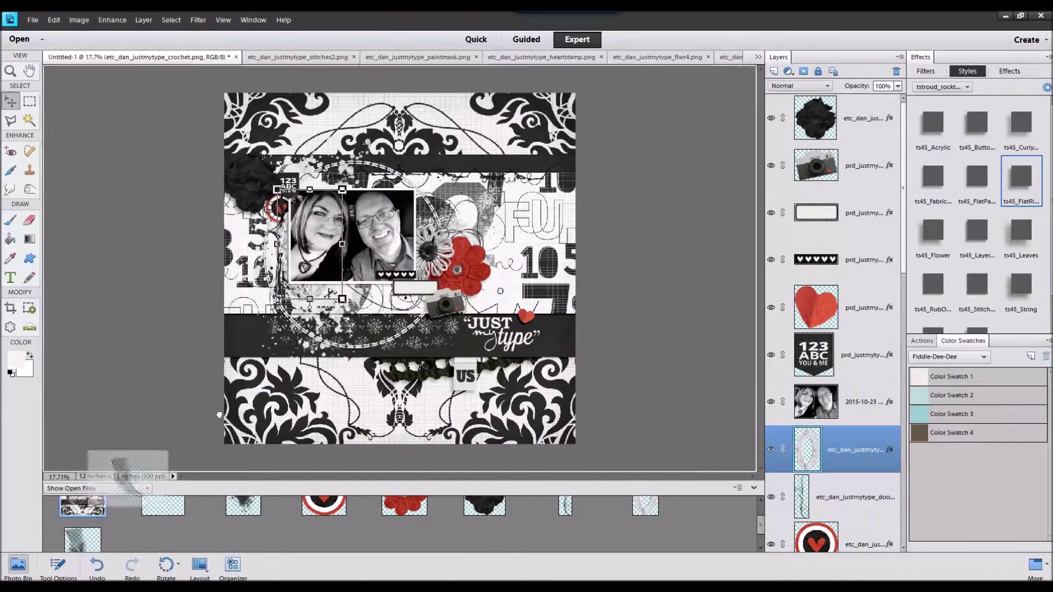
drag(86, 543, 385, 343)
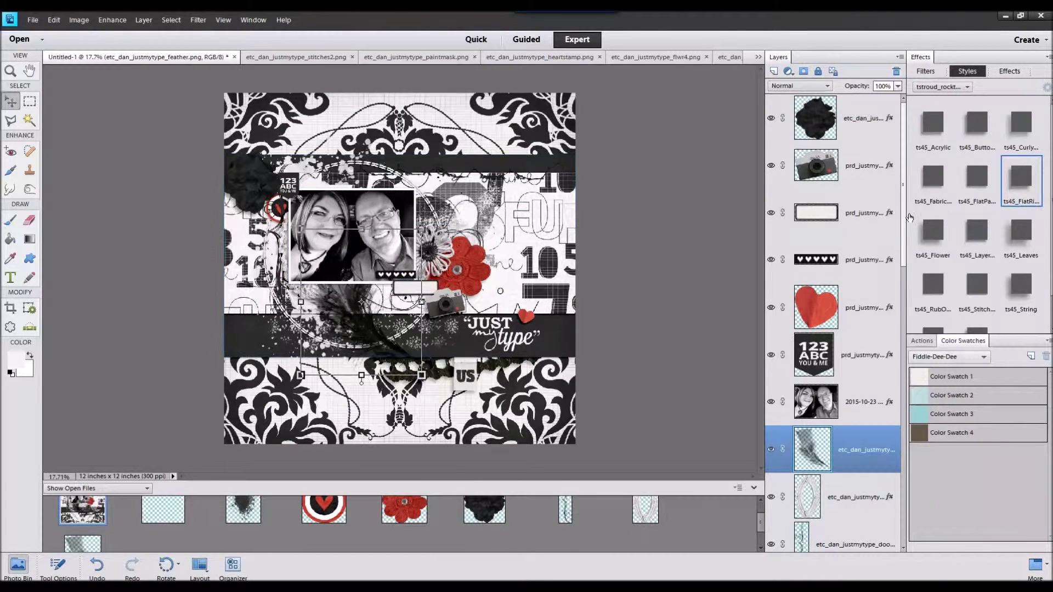
click(935, 302)
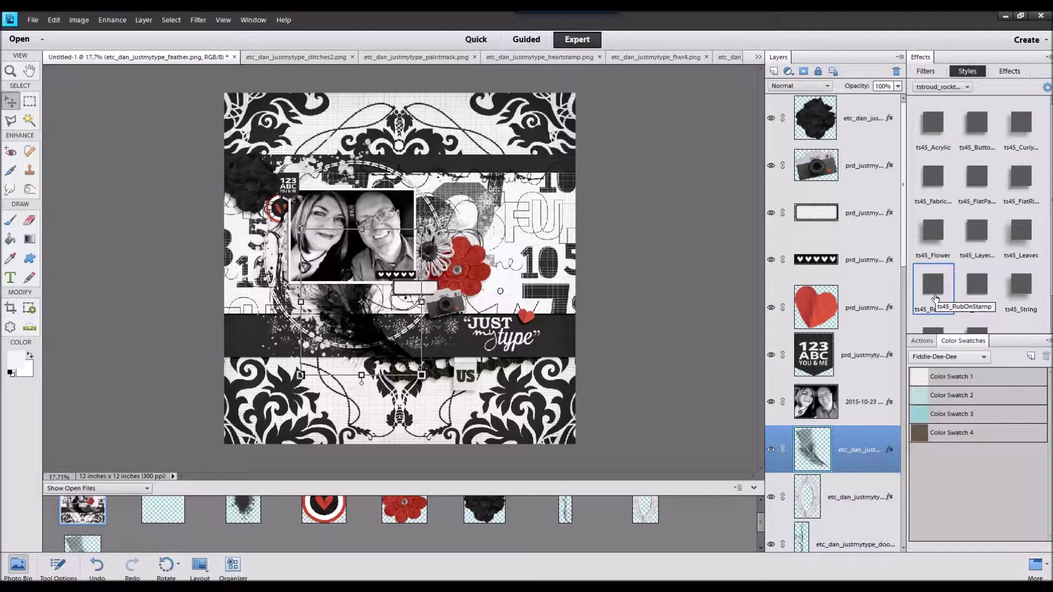
click(54, 20)
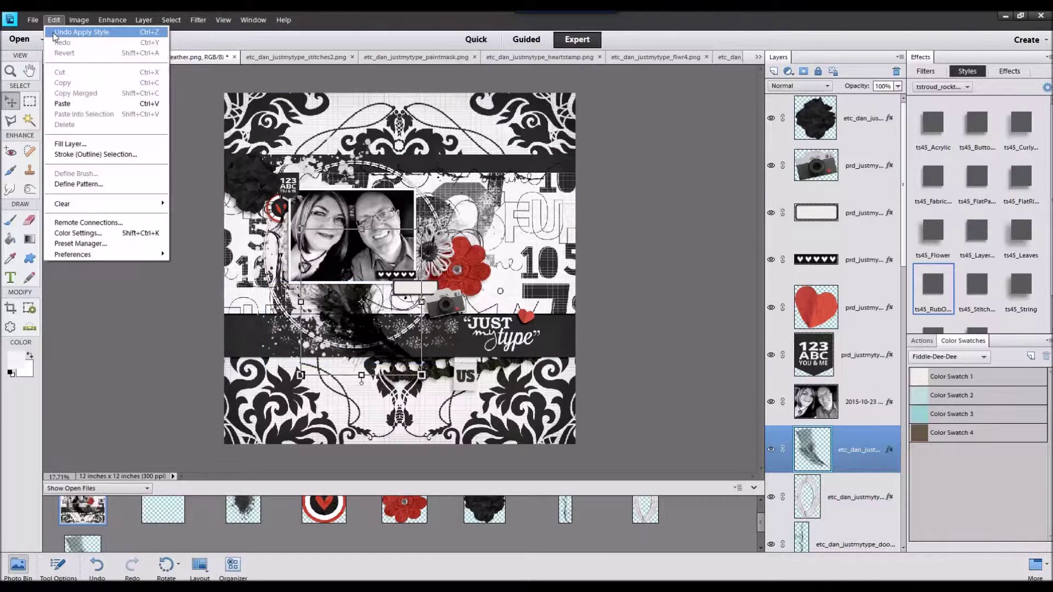
click(63, 27)
Step: Apply the ts45_Leaves shadow style to the feather, then rotate it and tuck it beneath the red flower, pointing toward the page's right edge
click(1012, 237)
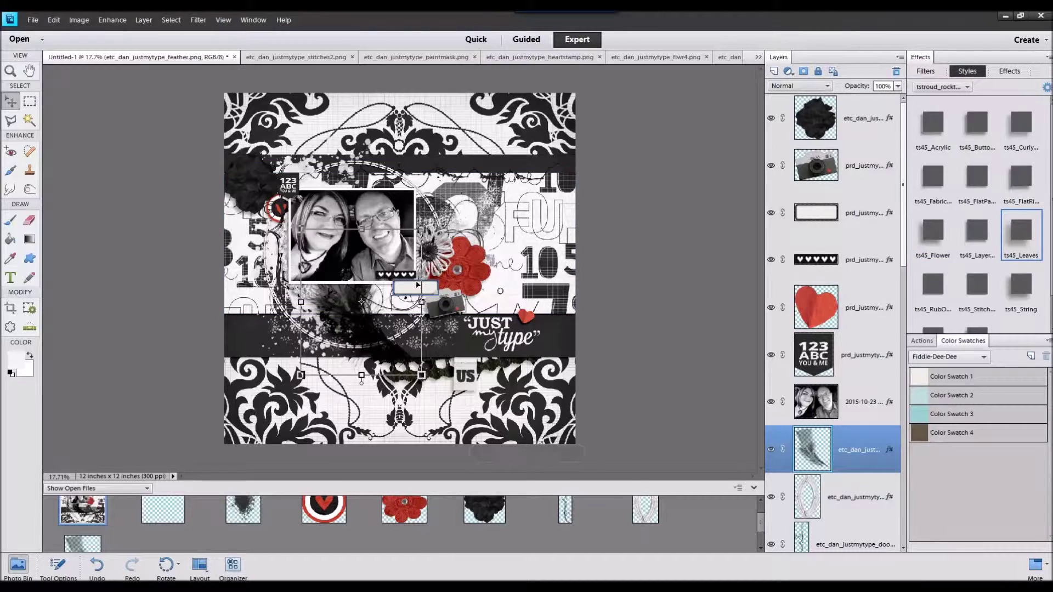
drag(426, 231, 375, 397)
drag(378, 299, 479, 271)
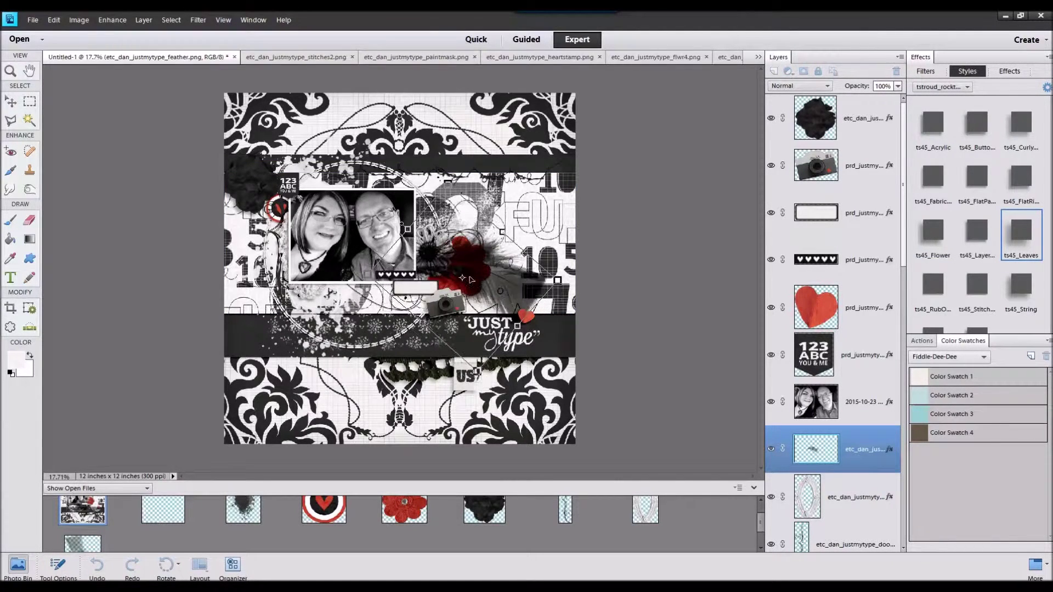
click(493, 381)
scroll(863, 332, down, 5)
drag(859, 216, 847, 468)
drag(512, 283, 539, 261)
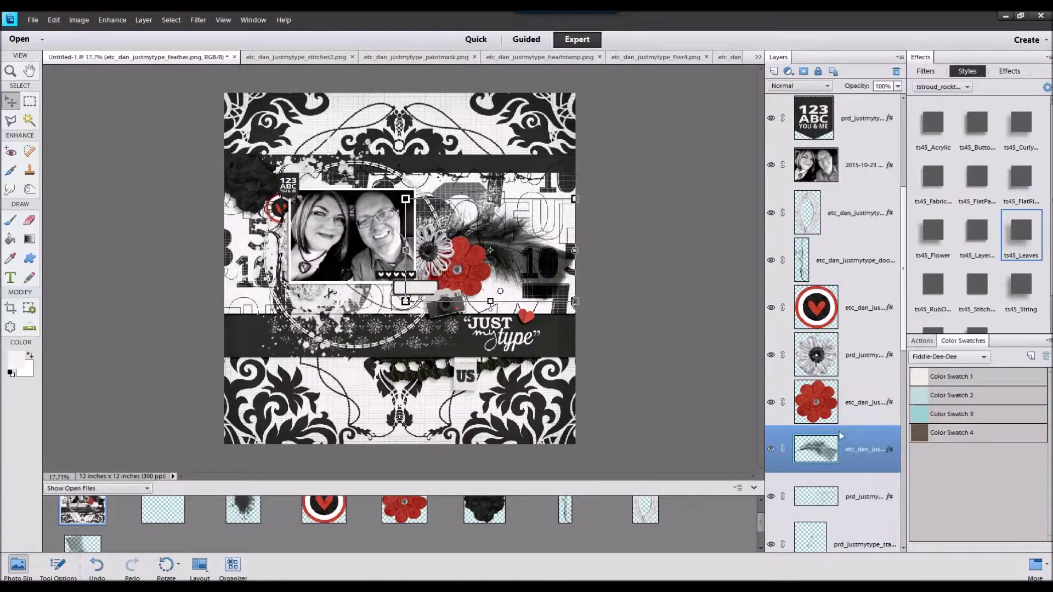
Step: Add the 1+1 card etc_dan_justmytype_card.png above the numbers paper near the page's right edge, with the ts45 flat paper shadow style
double_click(93, 501)
drag(162, 544, 247, 552)
click(520, 303)
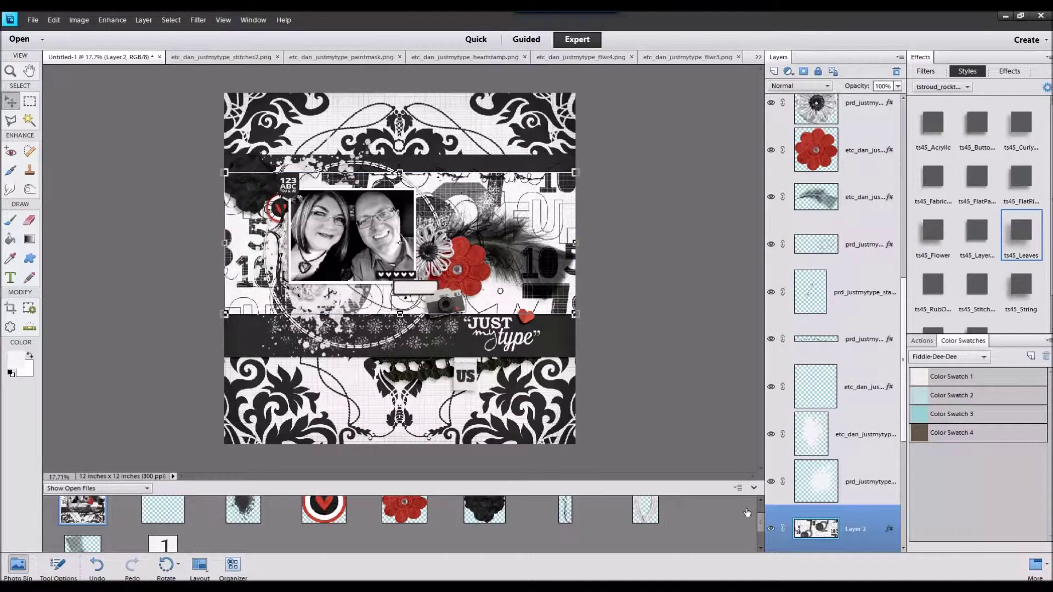
drag(166, 546, 438, 247)
drag(406, 278, 545, 297)
click(968, 186)
Step: Close all the open element files, leaving only the layout open
click(159, 526)
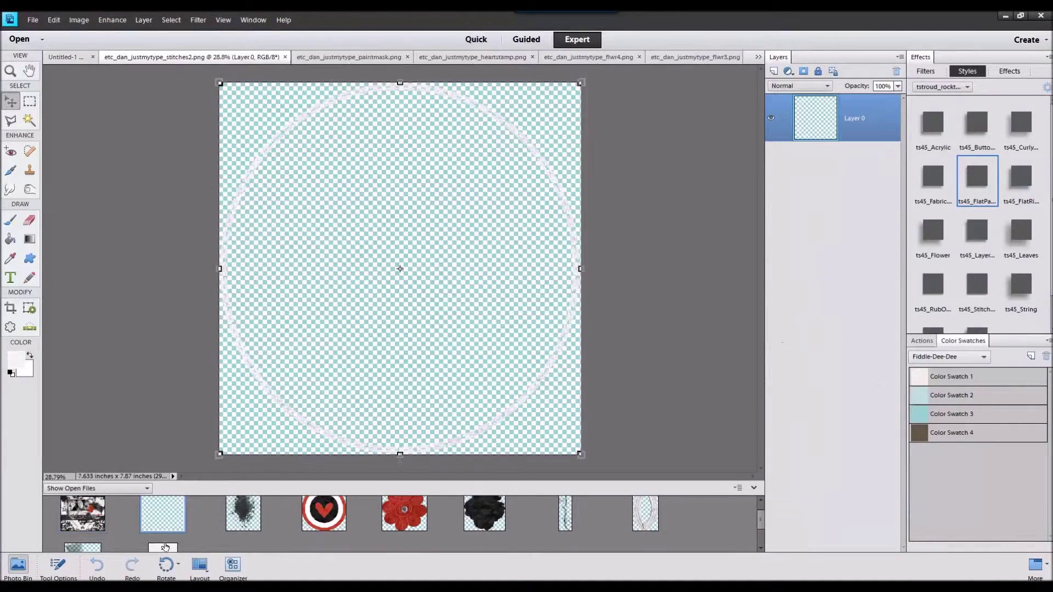
shift+click(166, 547)
right_click(165, 547)
click(192, 399)
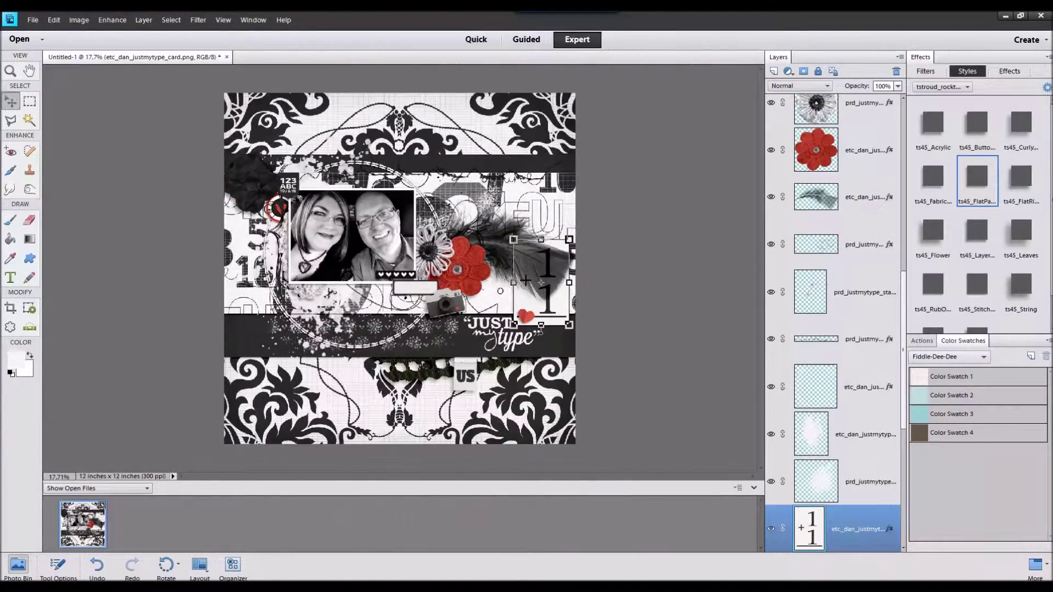
Step: Add etc_dan_justmytype_banknote.png just below the photo and apply the ts45 flat paper shadow style
double_click(73, 521)
drag(160, 524, 346, 310)
drag(413, 270, 396, 301)
double_click(986, 187)
Step: Add etc_dan_justmytype_banner.png beneath the ribbon trim below the black strip, with the ts45_Curly… shadow style
drag(552, 410, 532, 511)
drag(52, 544, 80, 536)
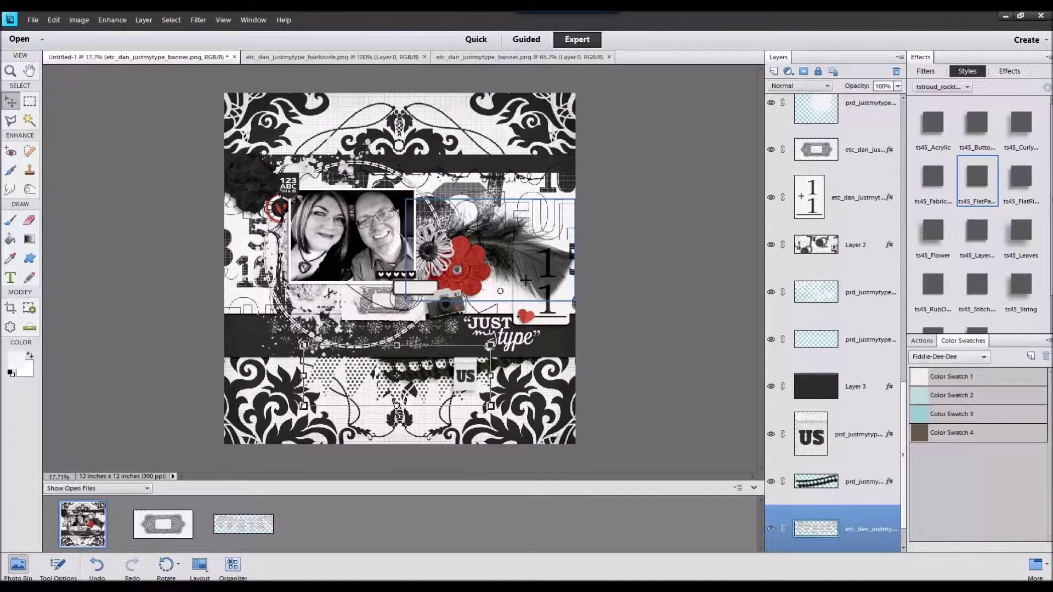
click(1009, 133)
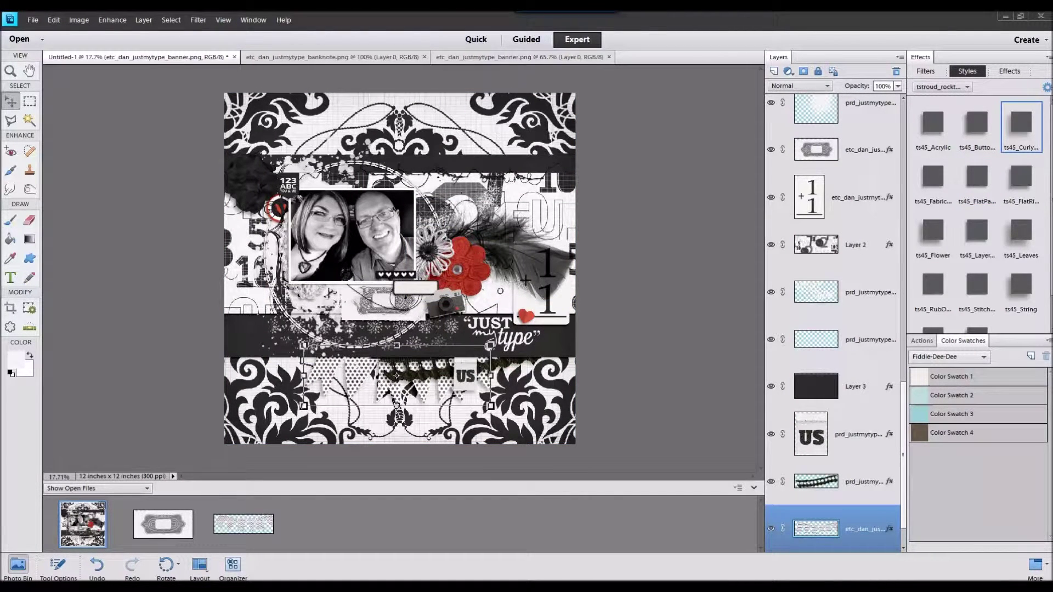
Step: Add the polka-dot button etc_dan_justmytype_button.png and the cream button etc_dan_justmytype_button2.png above the black flower layer
double_click(74, 517)
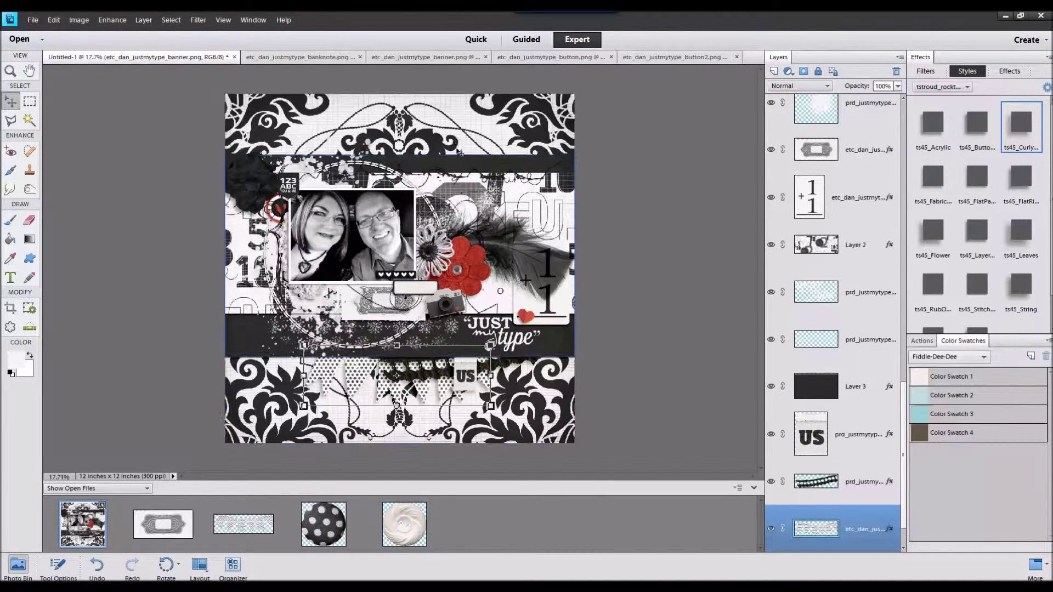
click(455, 170)
scroll(858, 137, up, 12)
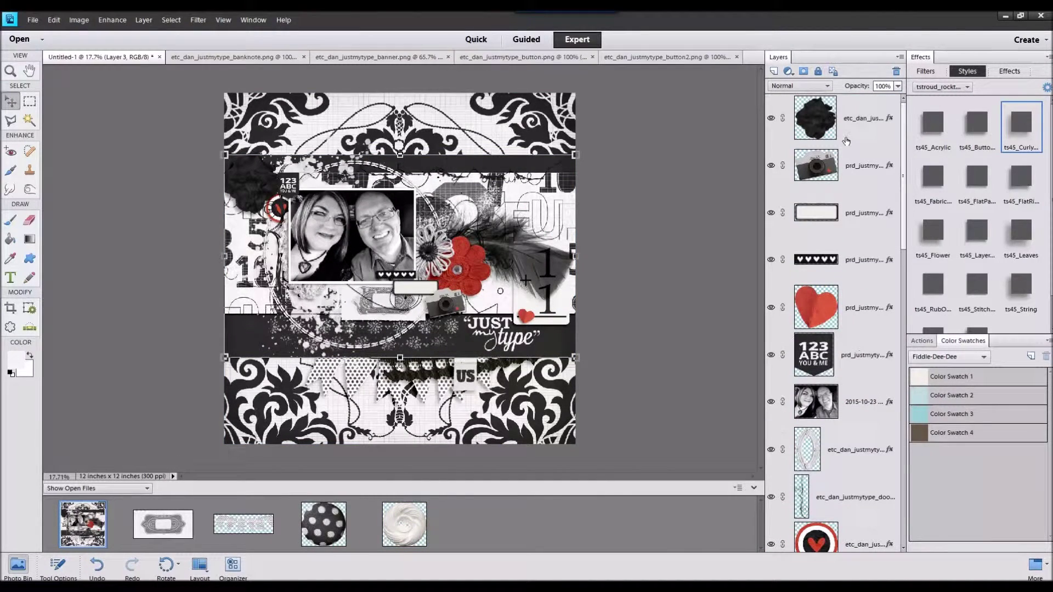
click(847, 137)
drag(309, 525, 365, 379)
drag(403, 518, 414, 373)
Step: Shrink both buttons together and apply the ts45 flat paper shadow style to them
shift+click(866, 156)
drag(417, 250, 400, 269)
click(360, 307)
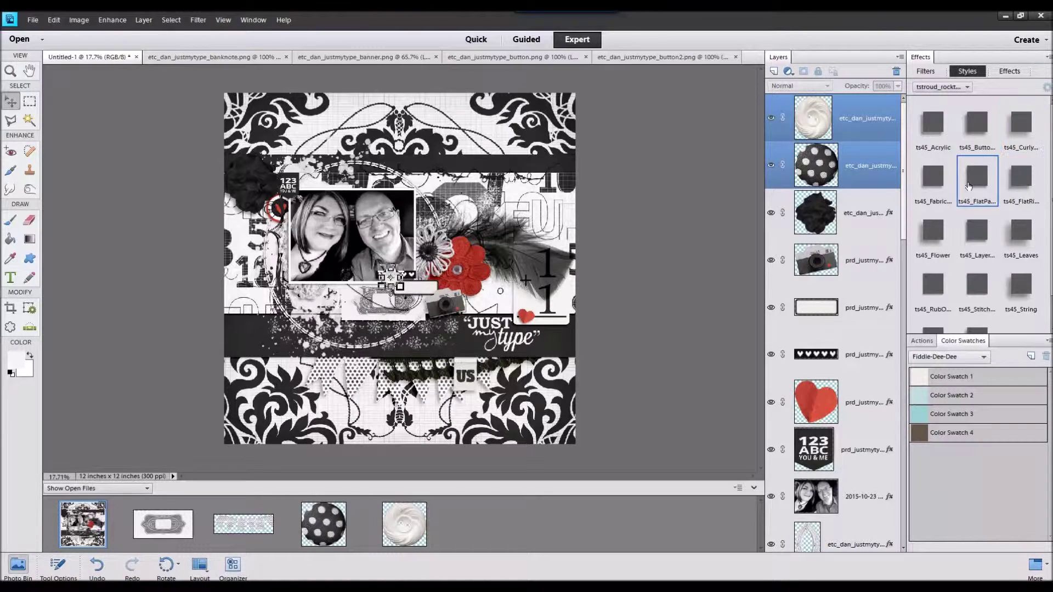
Step: Move the cream and polka-dot buttons side by side next to the black flower, above the 123 ABC tag
click(393, 282)
drag(392, 280, 314, 161)
drag(393, 281, 291, 157)
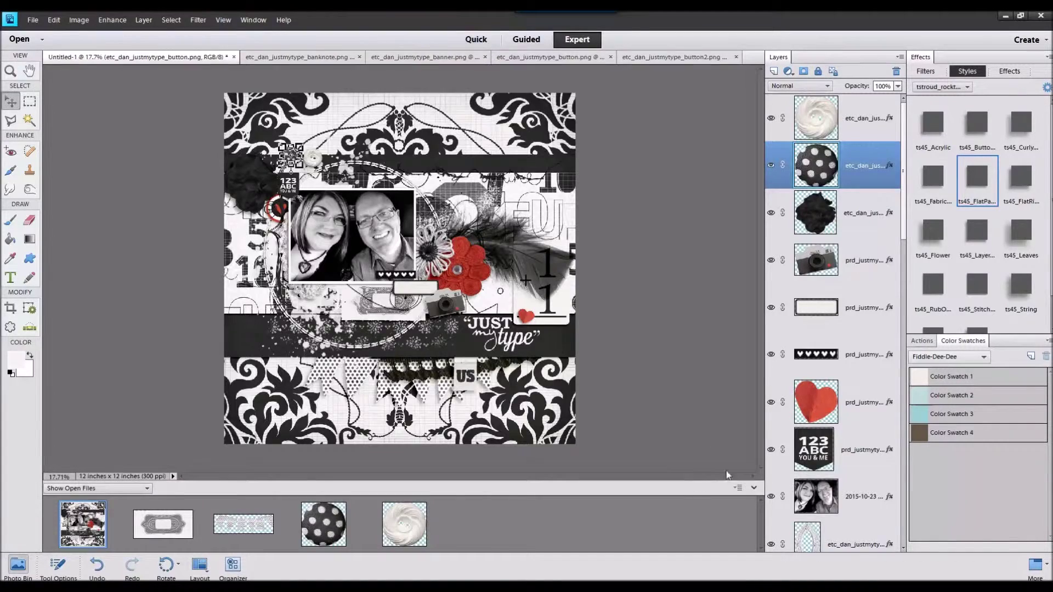
Step: Add etc_dan_justmytype_amore_button.png beside the camera and apply the ts45_Layer… shadow style
double_click(66, 525)
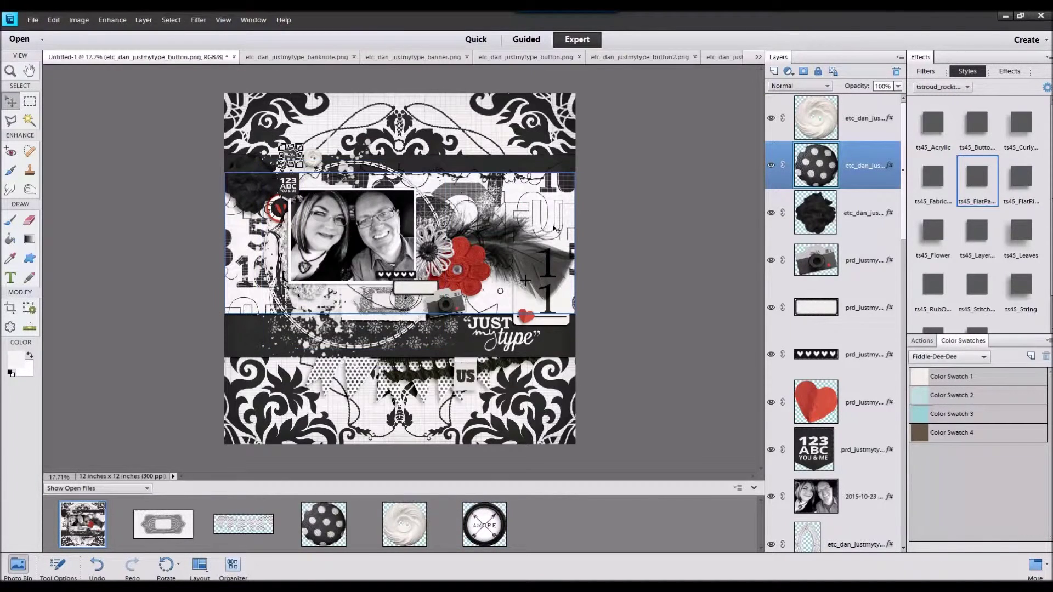
drag(484, 525, 476, 253)
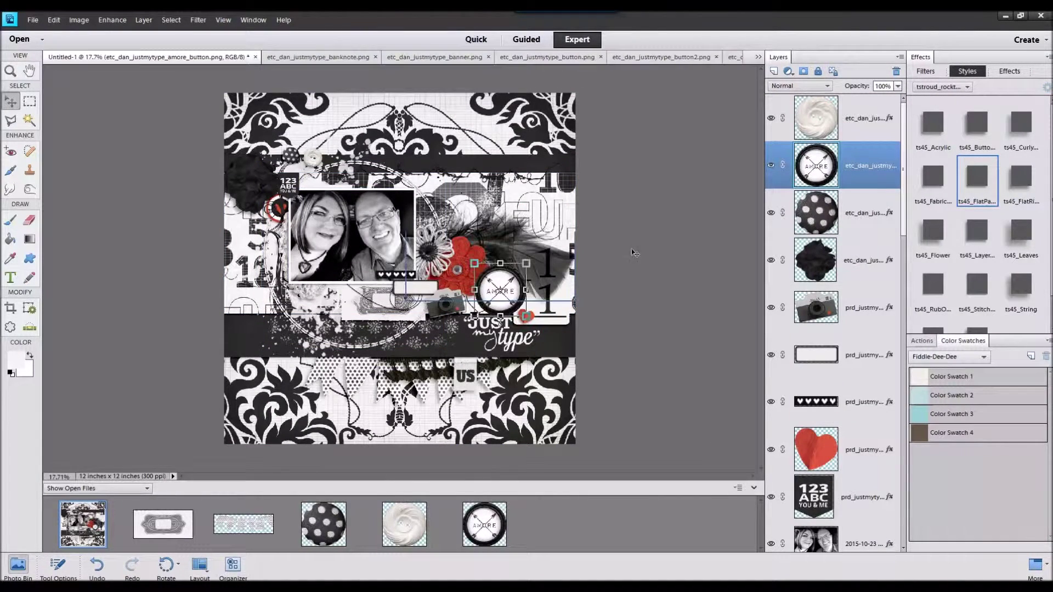
click(977, 231)
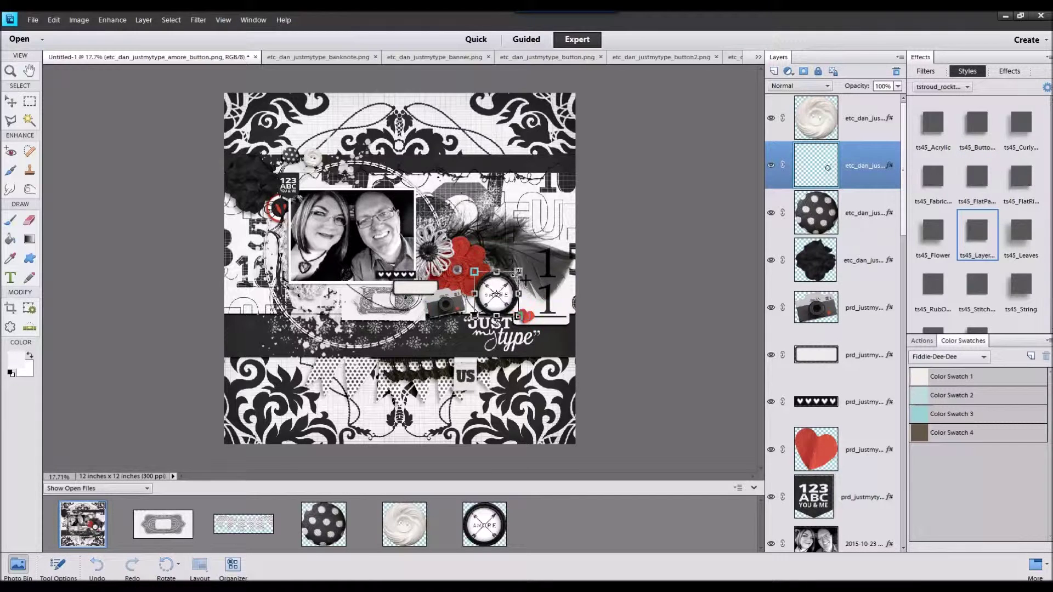
Step: Shrink the Amore button between the red flower and the 1+1 card, and lower its layer in the stack
drag(503, 302, 499, 306)
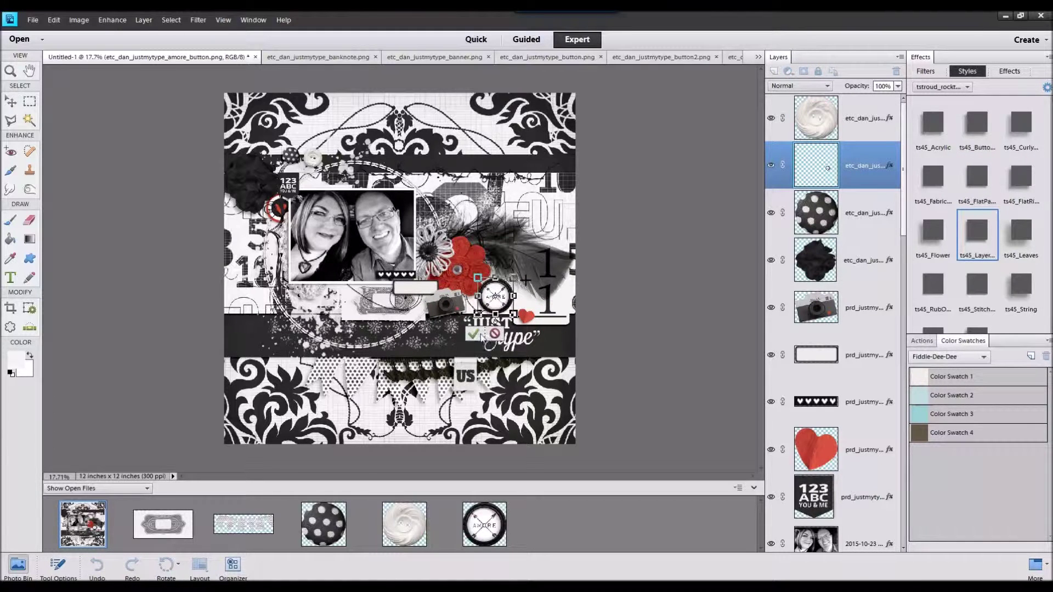
drag(859, 172, 864, 409)
drag(504, 301, 504, 296)
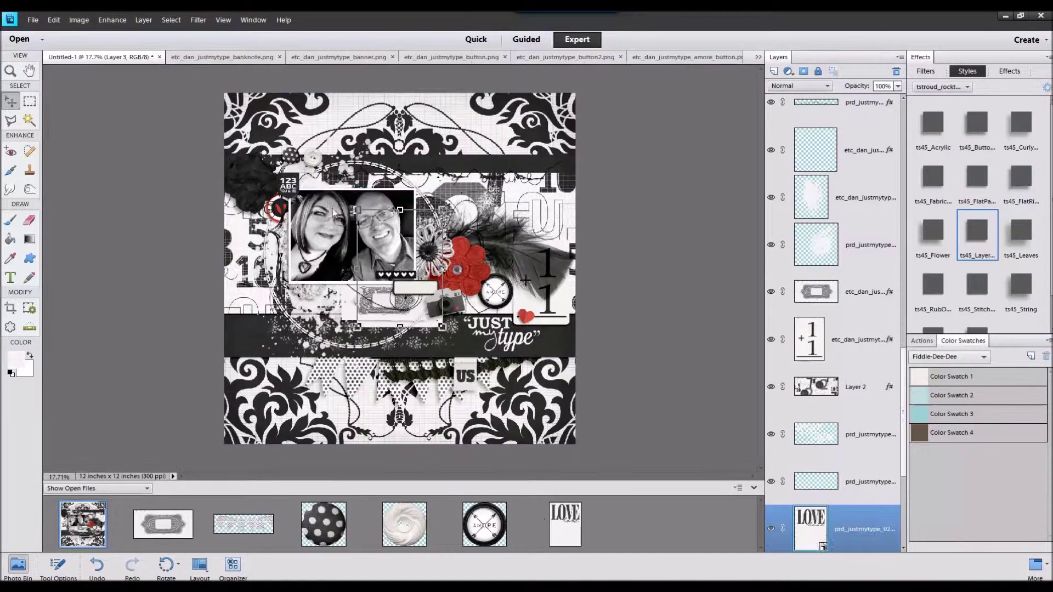
Step: Move the LOVE card to the page's upper left above the photo and apply the ts45_Layer… shadow style
drag(427, 308, 323, 204)
click(969, 231)
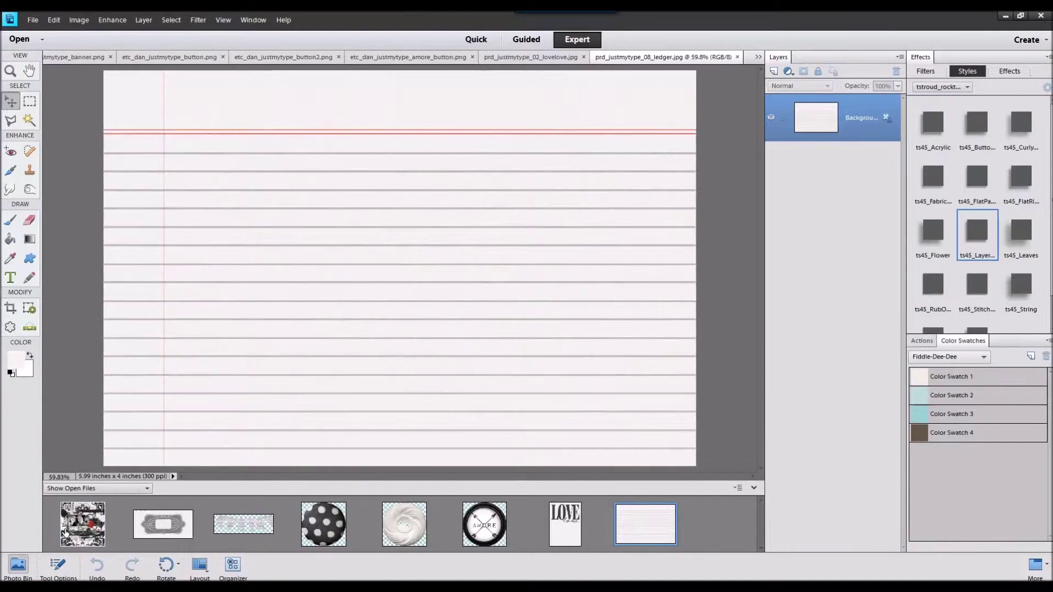
Step: Add prd_justmytype_08_ledger.jpg beneath the black strip behind the LOVE card, with the ts45 flat paper shadow style
double_click(83, 524)
drag(654, 529, 395, 179)
scroll(853, 478, down, 4)
drag(858, 351, 874, 451)
double_click(977, 178)
Step: Duplicate the ledger card, turn the copy upside down, and tuck it beneath the banner layer at the page's lower right
drag(439, 161, 460, 307)
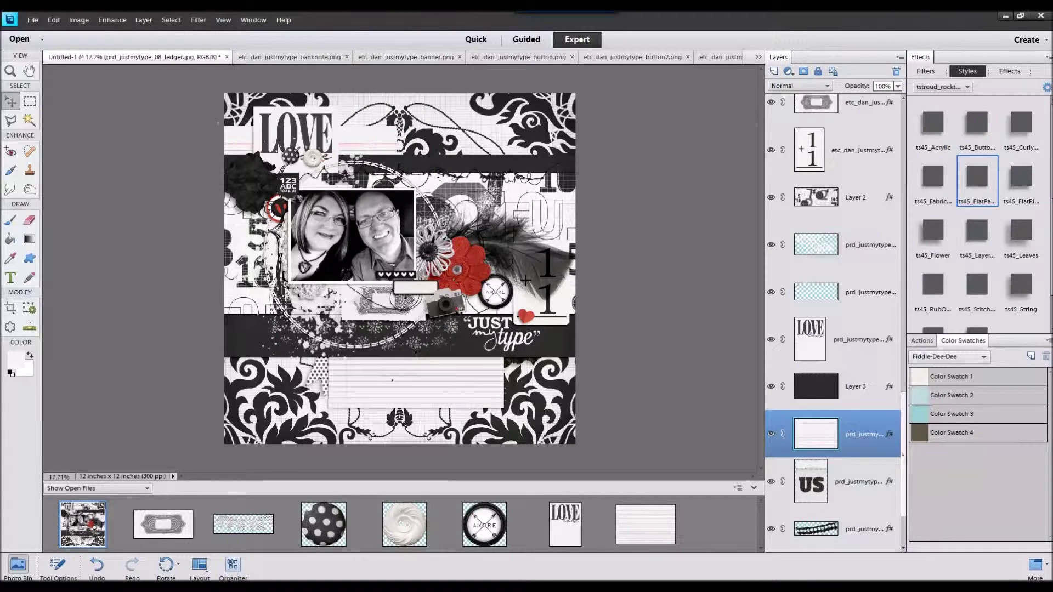
click(79, 21)
mouse_move(99, 33)
click(235, 157)
drag(451, 382, 526, 358)
drag(859, 436, 867, 511)
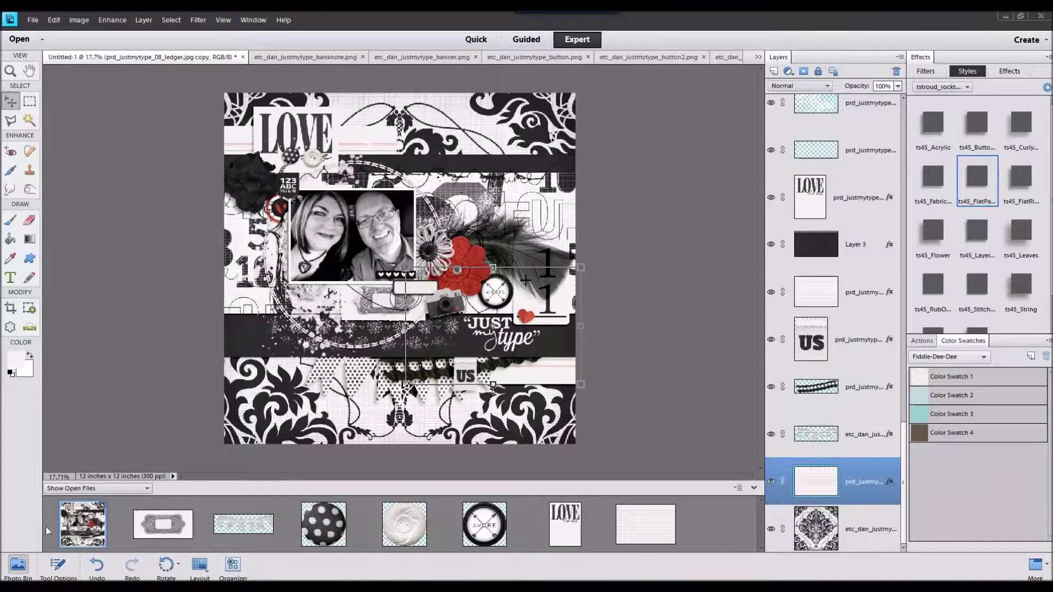
Step: Close the ledger and the other open element files so only the layout stays open
right_click(642, 531)
click(668, 389)
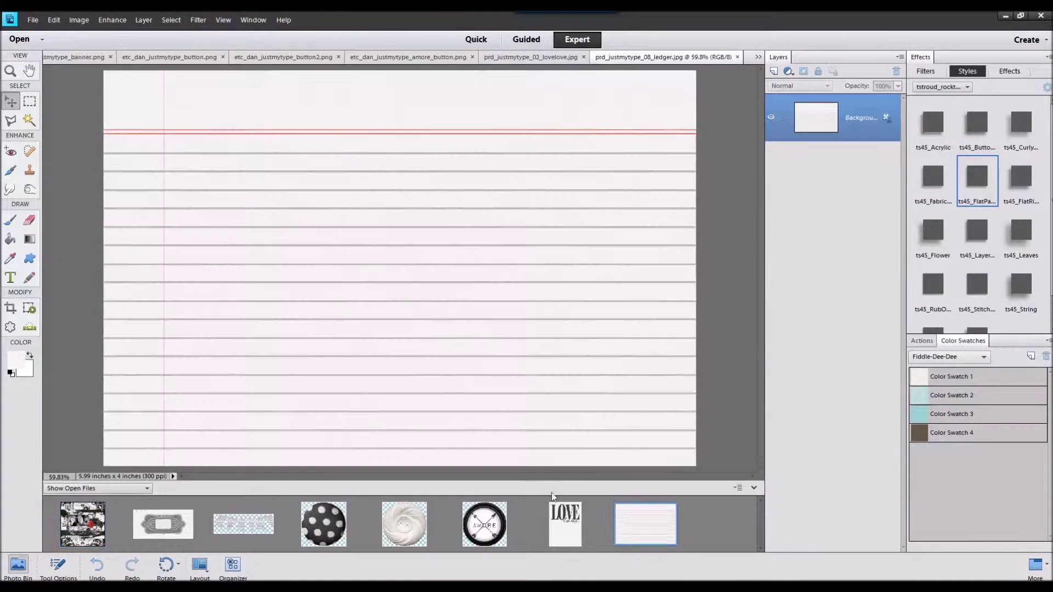
right_click(635, 516)
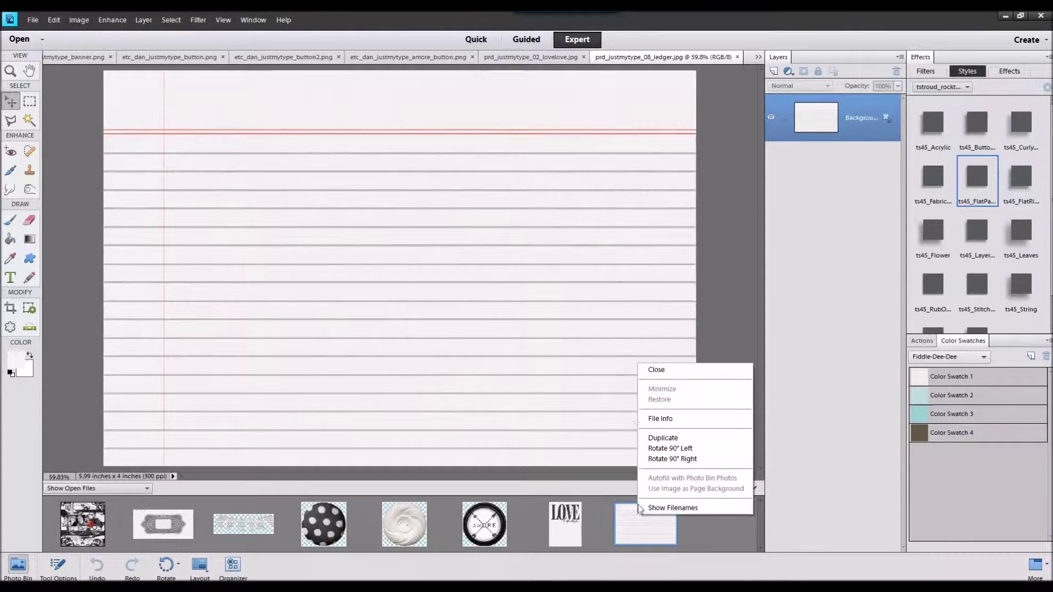
click(651, 370)
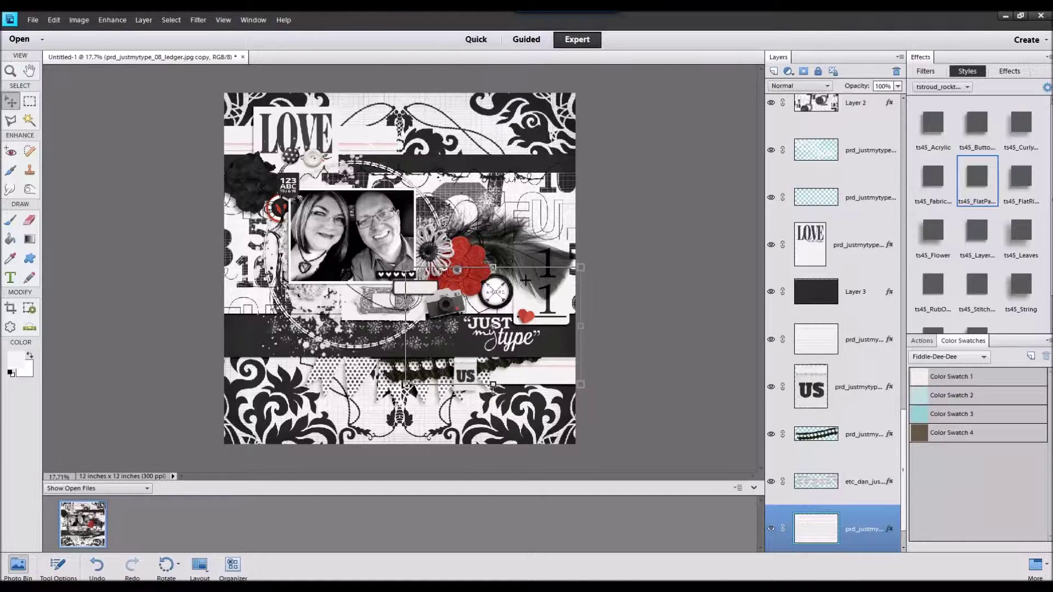
Step: Open etc_dan_justmytype_solid2.jpg and add it to the layout directly above the damask background paper
drag(1052, 519, 558, 520)
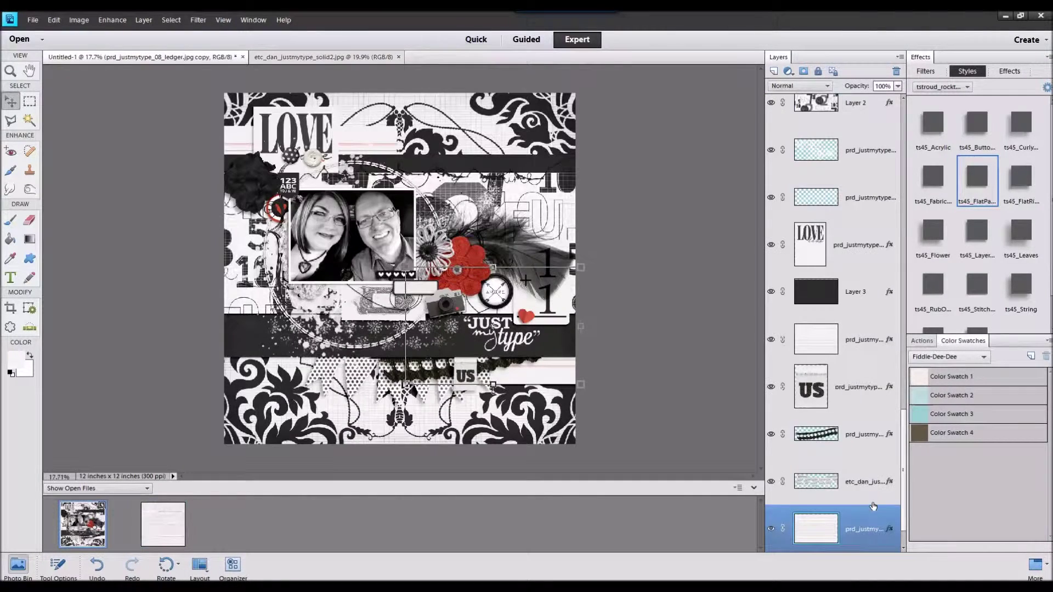
scroll(873, 506, down, 1)
click(860, 533)
drag(158, 522, 402, 70)
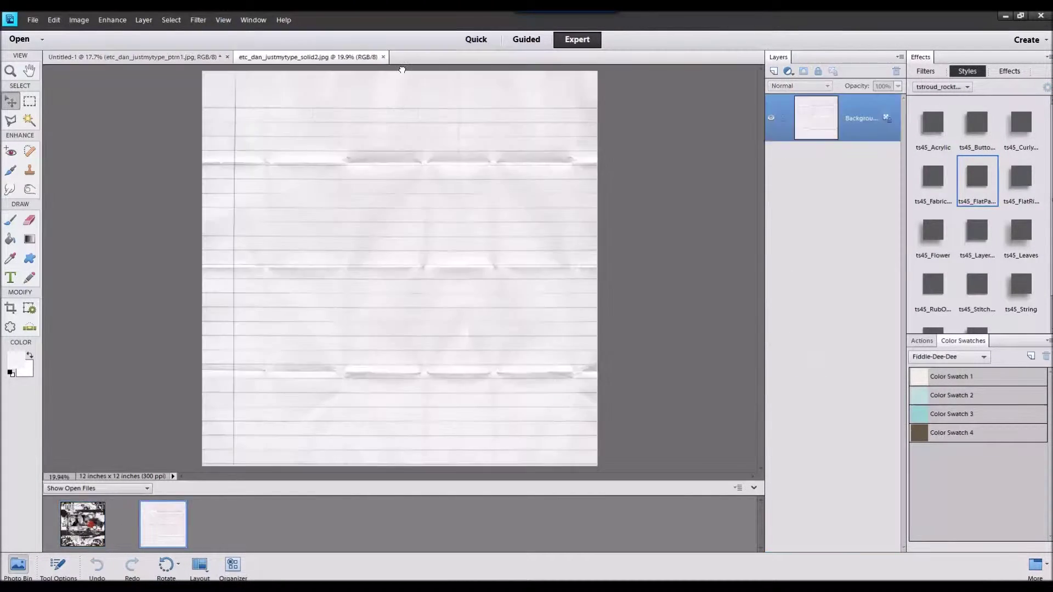
double_click(93, 513)
drag(173, 518, 403, 147)
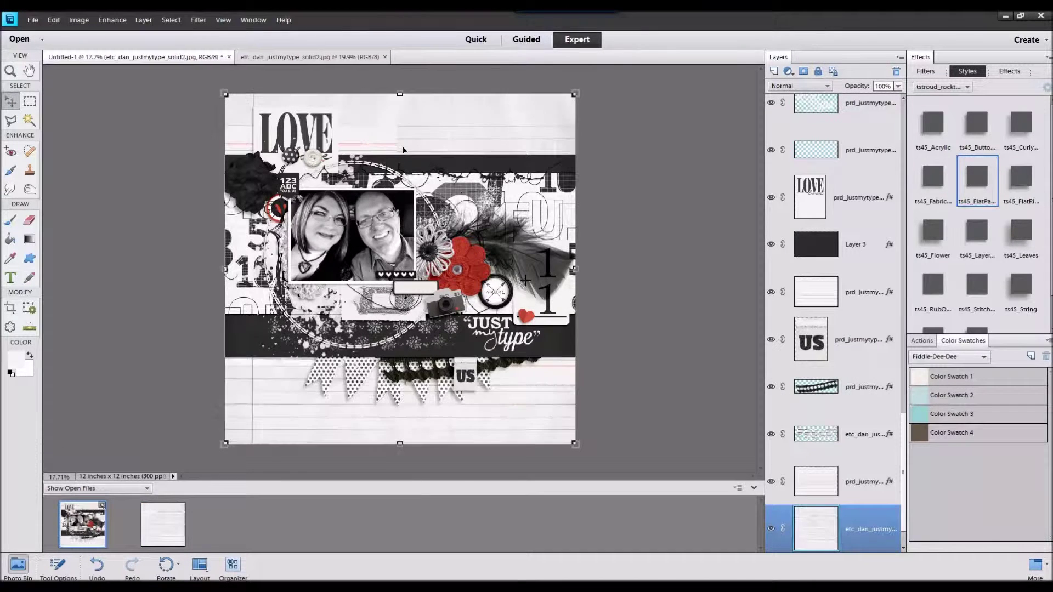
Step: Open etc_dan_justmytype_ptrn8.jpg and add the geometric line paper above the lined notebook paper
drag(1052, 406, 595, 535)
double_click(85, 533)
drag(241, 524, 394, 236)
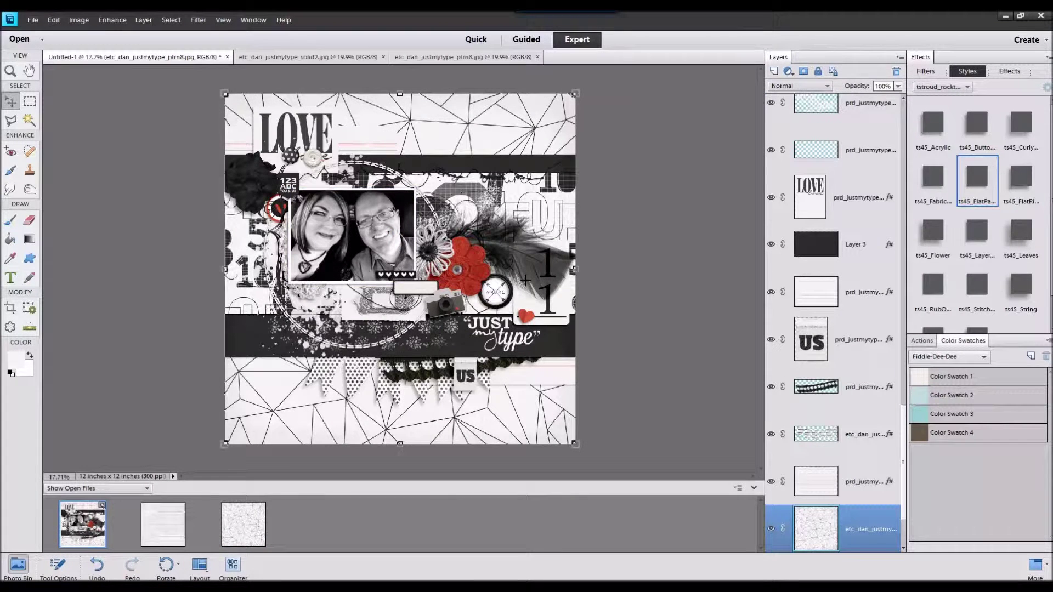
Step: Open etc_dan_justmytype_ptrn4.jpg and add the street map paper above the geometric line paper
drag(1052, 406, 521, 553)
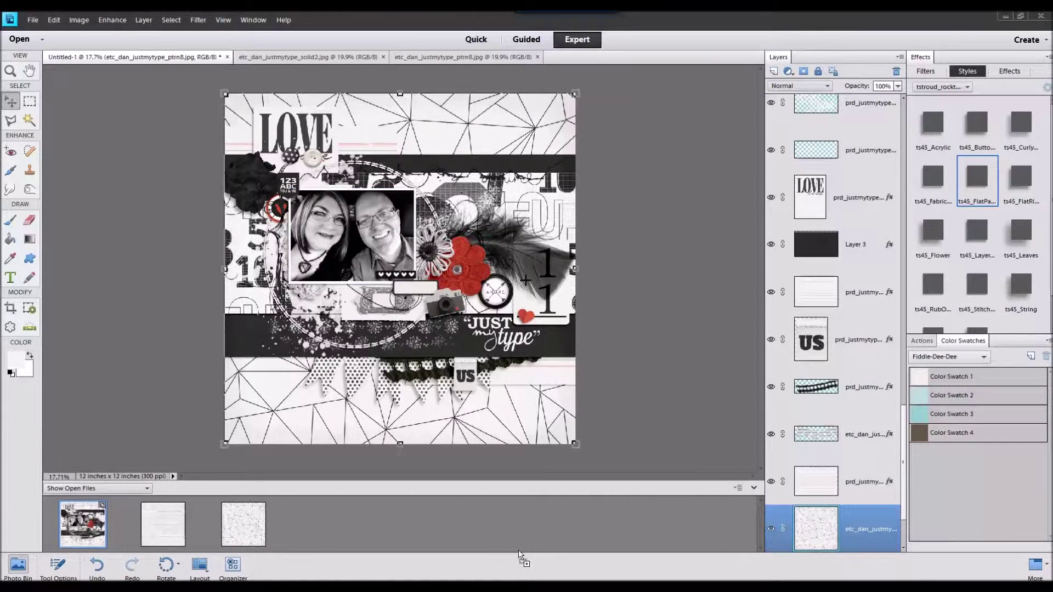
double_click(97, 514)
drag(334, 524, 395, 384)
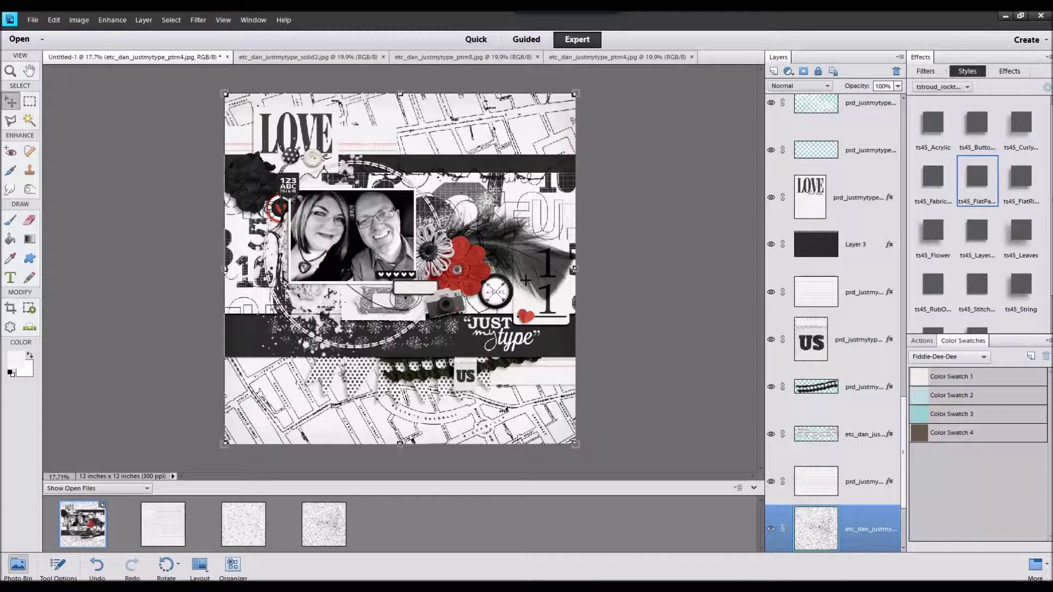
Step: Open the speckled paper prd_justmytype_pp_08.jpg and add it to the layout above the map paper
drag(1019, 425, 567, 536)
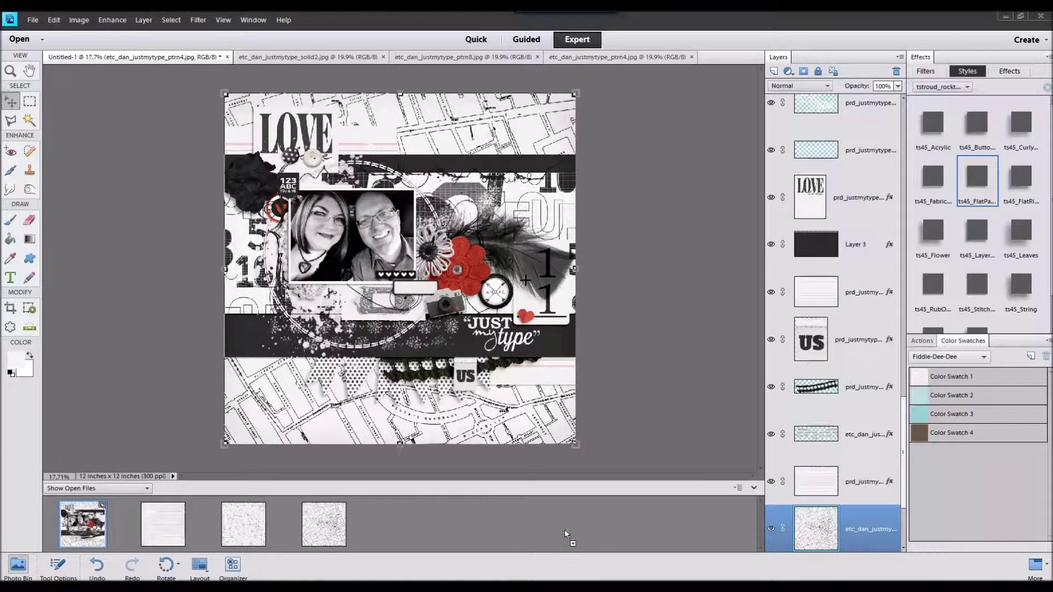
double_click(95, 541)
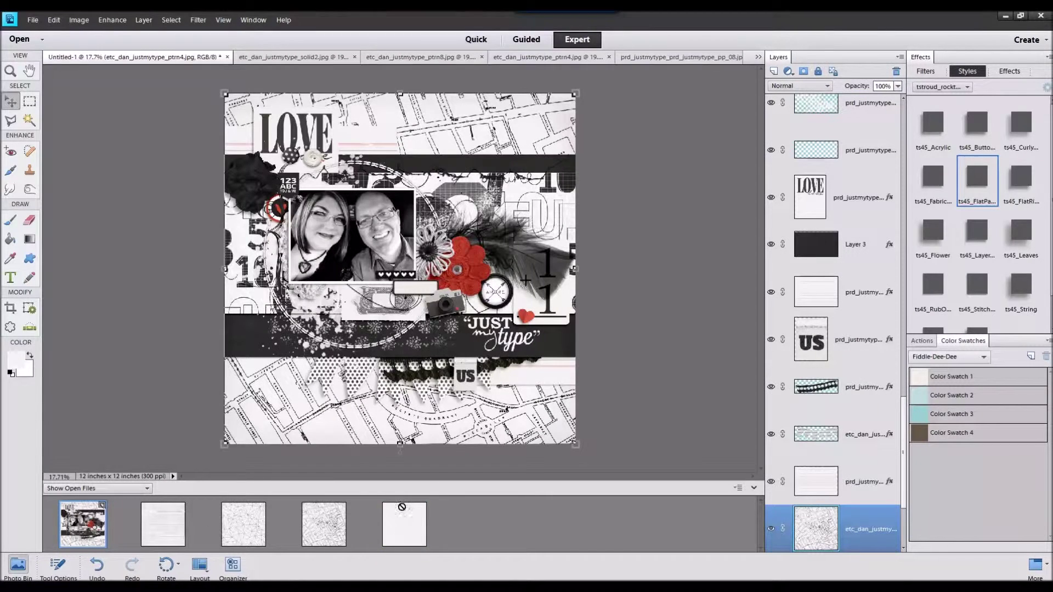
drag(433, 209, 434, 209)
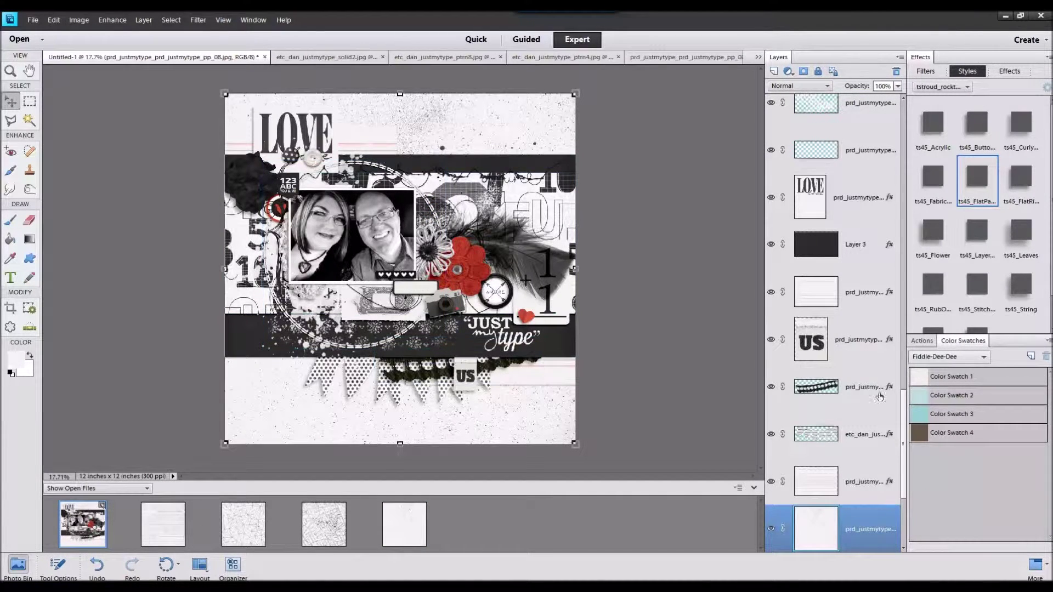
Step: Hide the speckled and map paper layers, and delete the geometric line and lined notebook paper layers
click(771, 341)
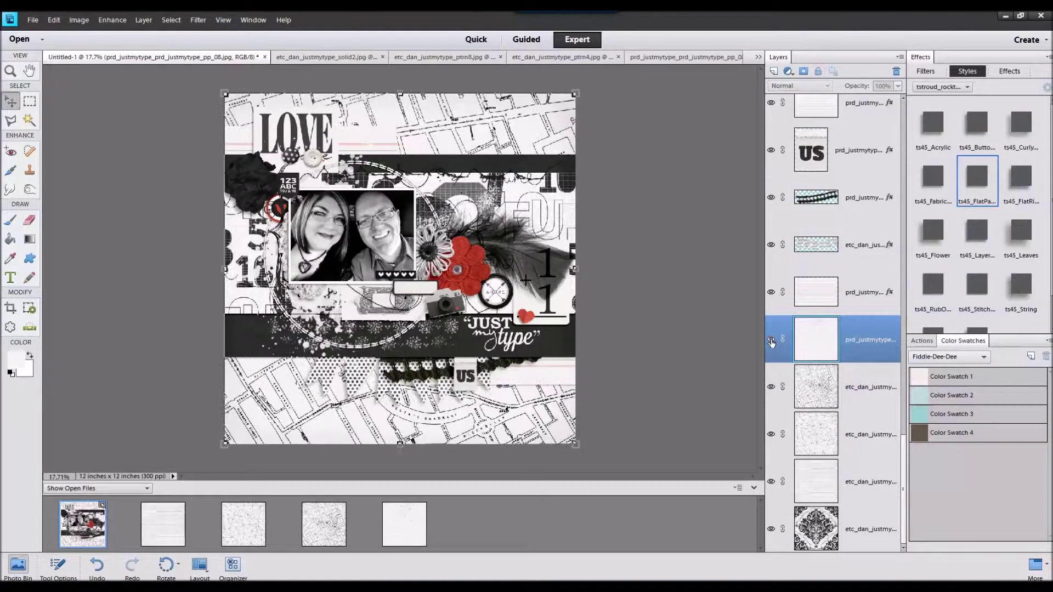
click(771, 387)
right_click(851, 429)
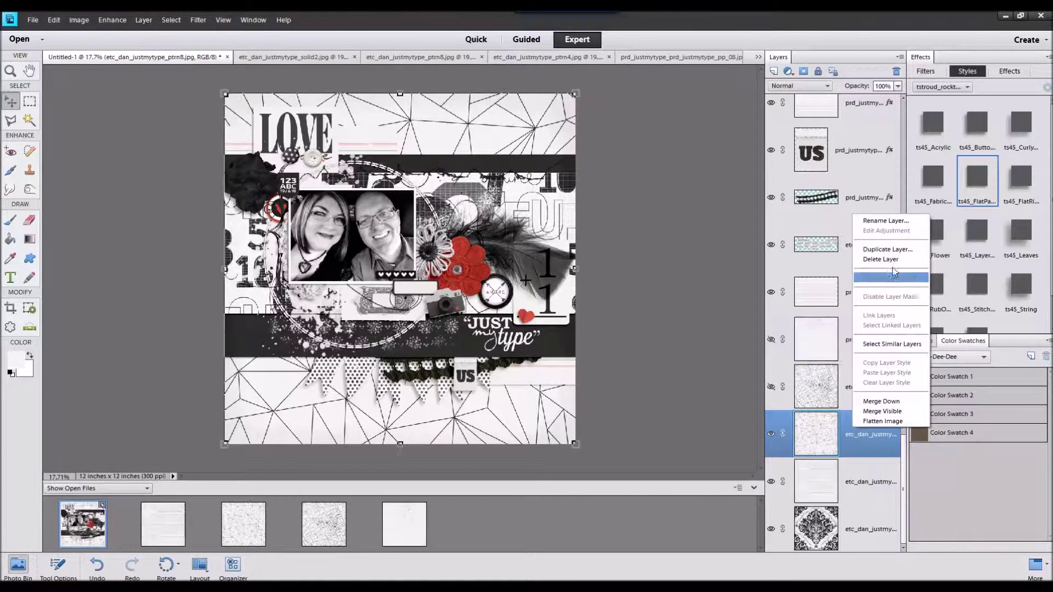
click(890, 292)
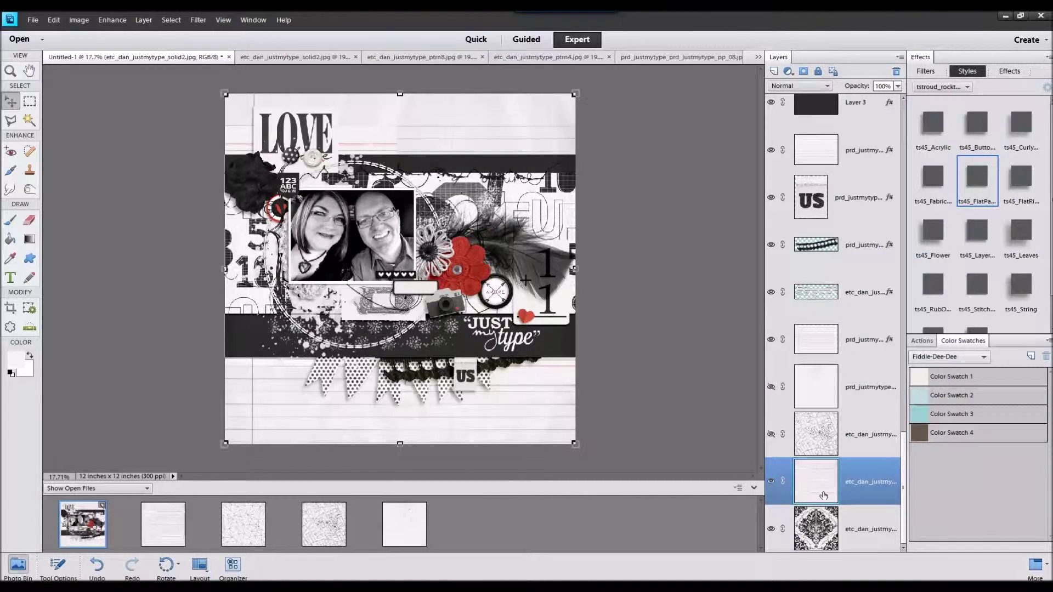
right_click(857, 482)
click(880, 310)
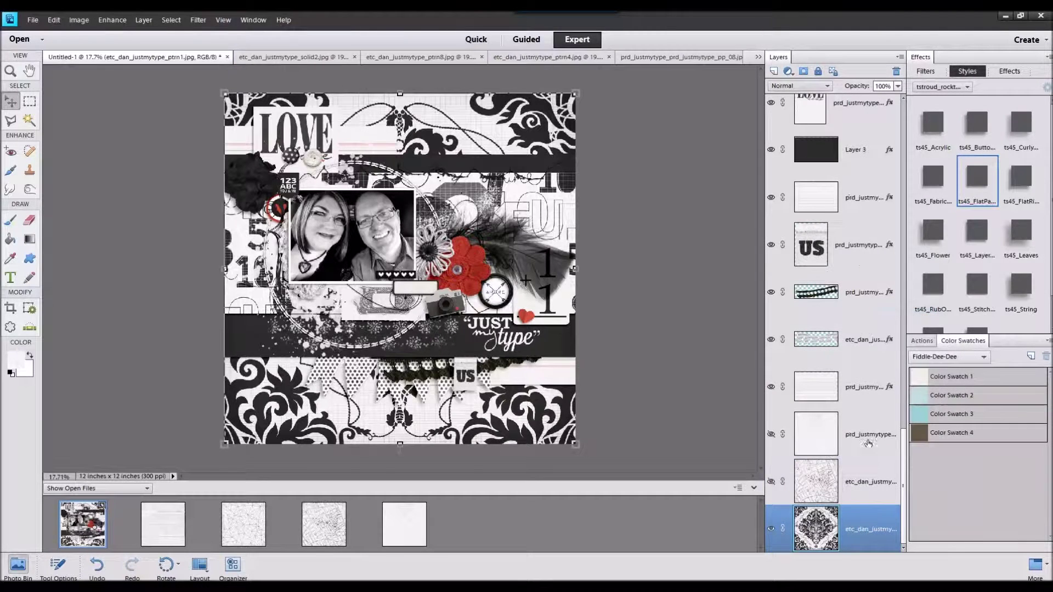
Step: Copy a full-width horizontal band of the damask paper to its own layer and delete the original damask layer
right_click(869, 321)
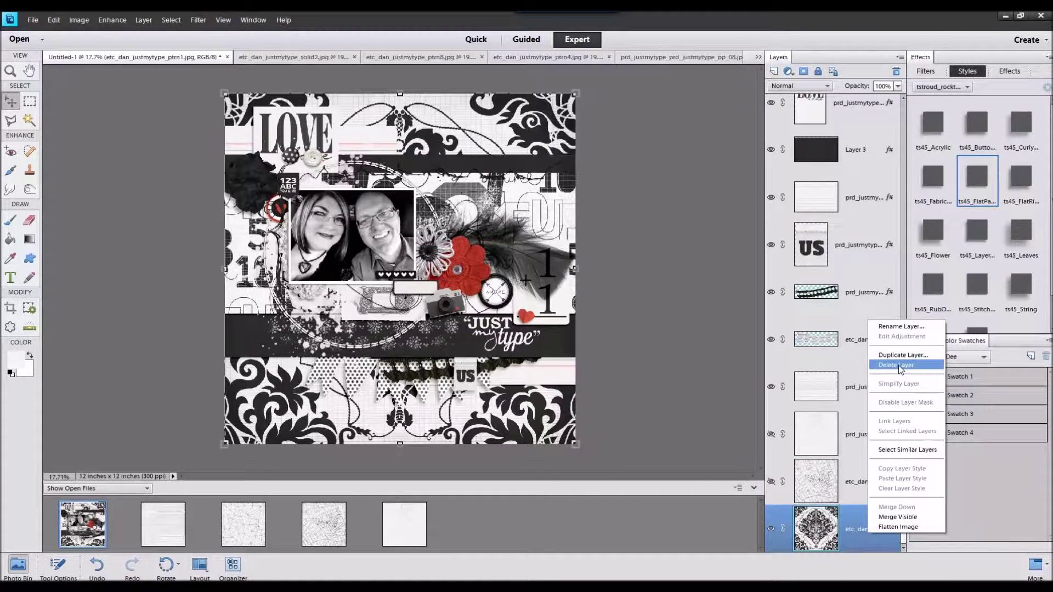
click(676, 445)
click(31, 101)
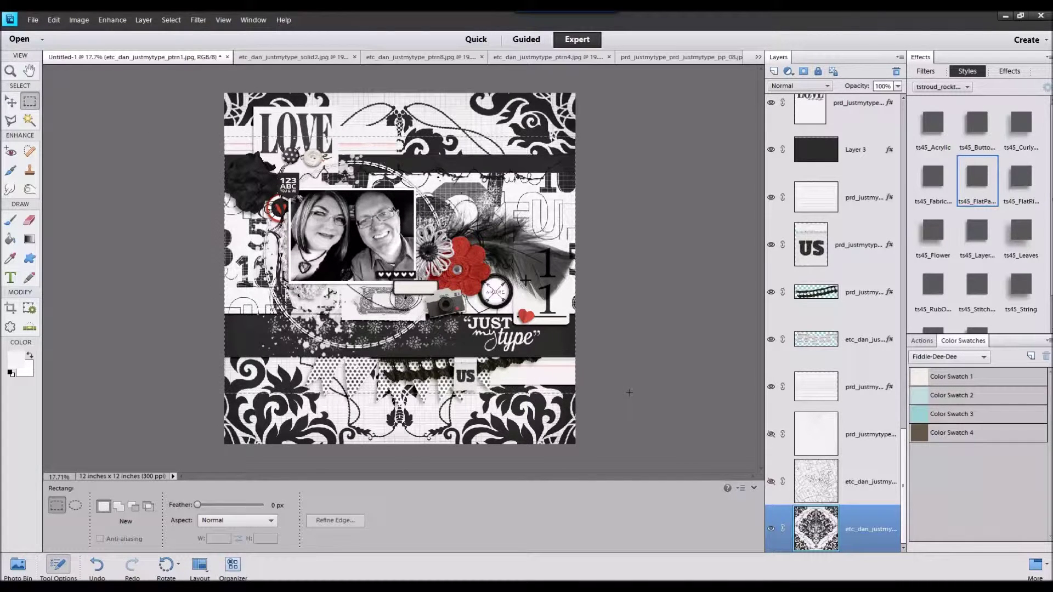
key(ctrl+j)
right_click(854, 525)
click(927, 347)
Step: Apply the ts45_FlatPaper_Photo style to the damask band and place it above the redisplayed speckled and map papers
click(981, 181)
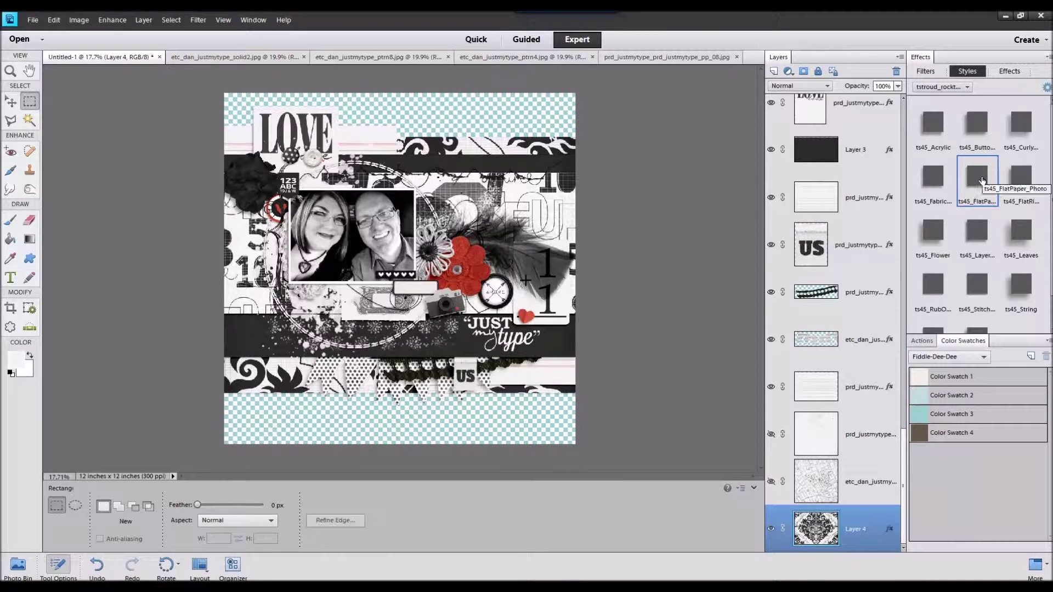
click(771, 481)
click(770, 433)
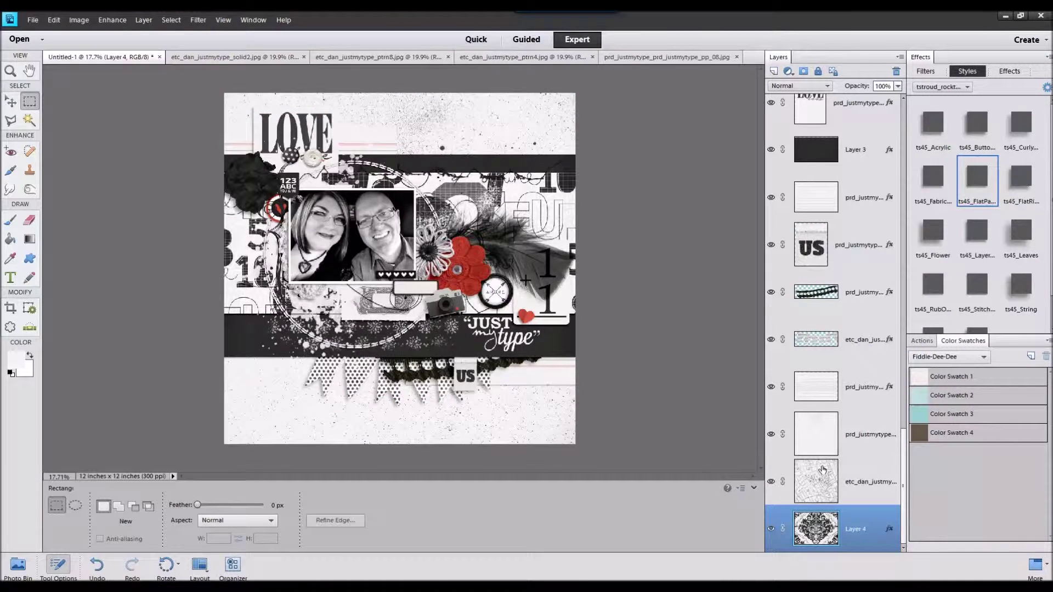
drag(850, 529, 840, 379)
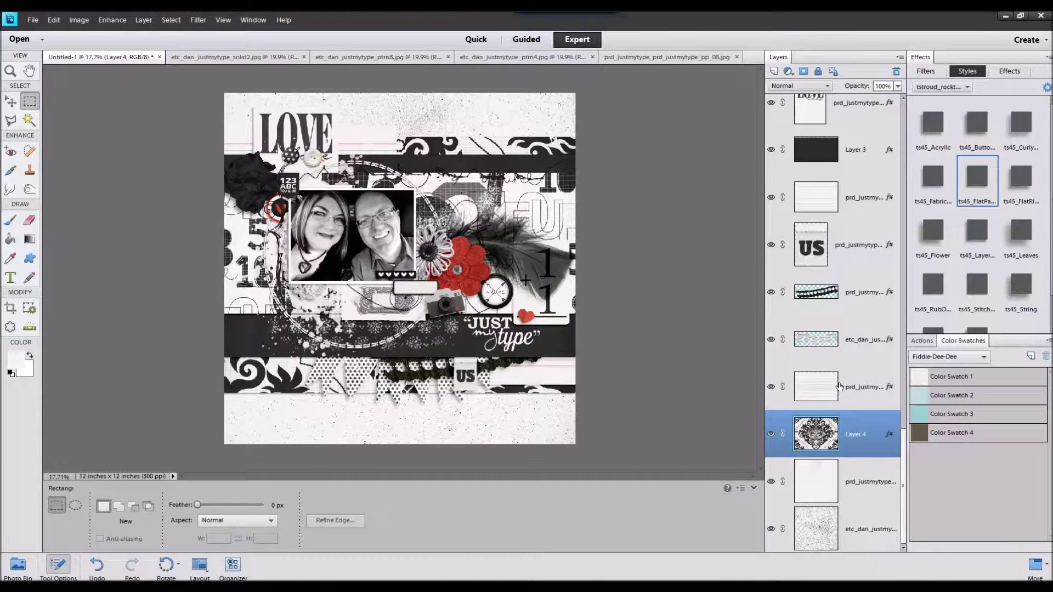
Step: Compare the speckled and map papers behind the damask band, and delete the speckled prd_justmytype_pp_08.jpg layer
click(771, 483)
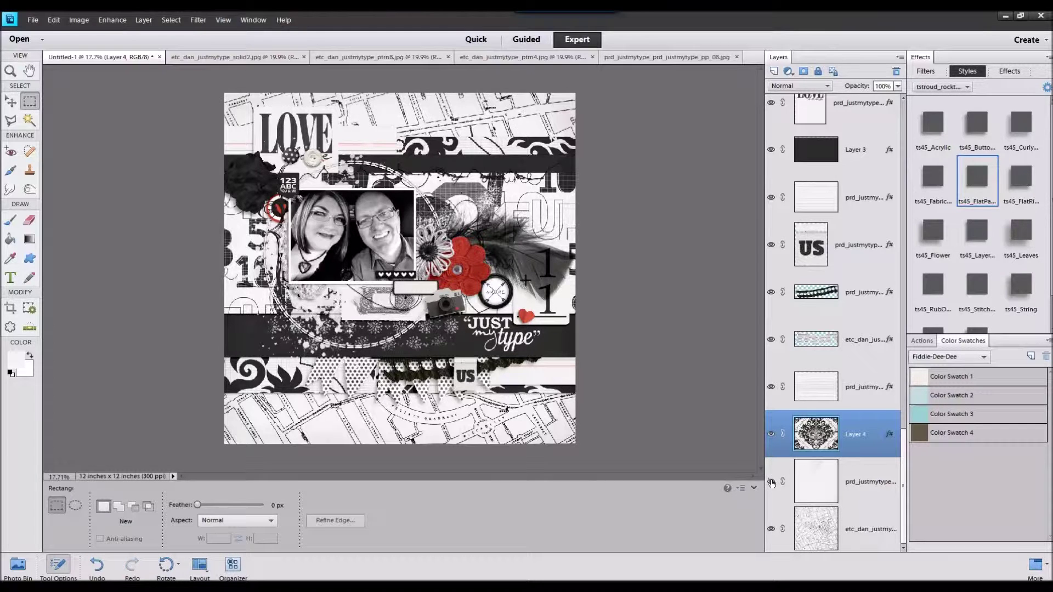
click(771, 482)
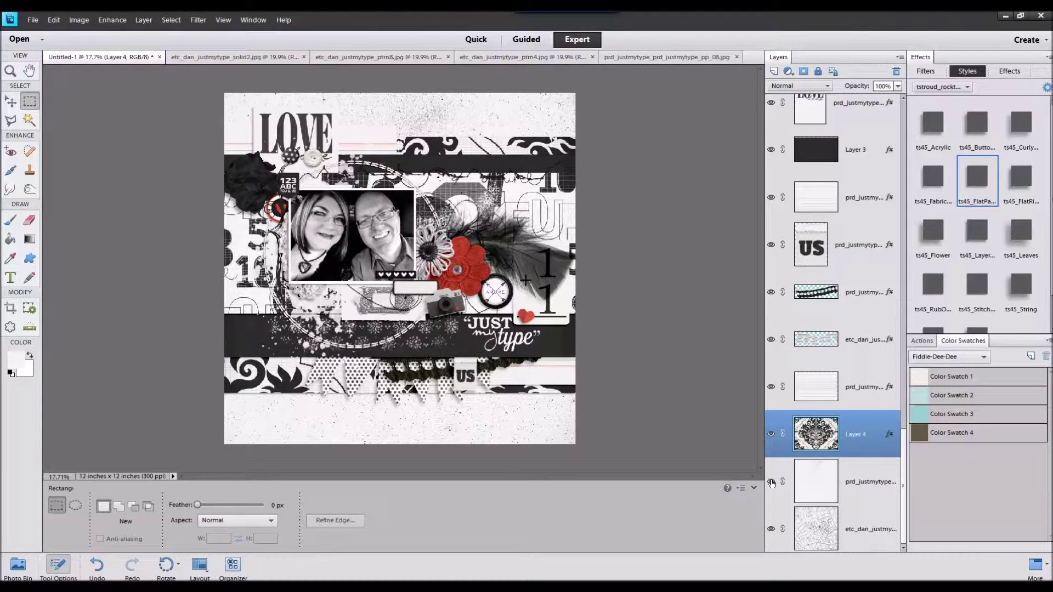
click(771, 482)
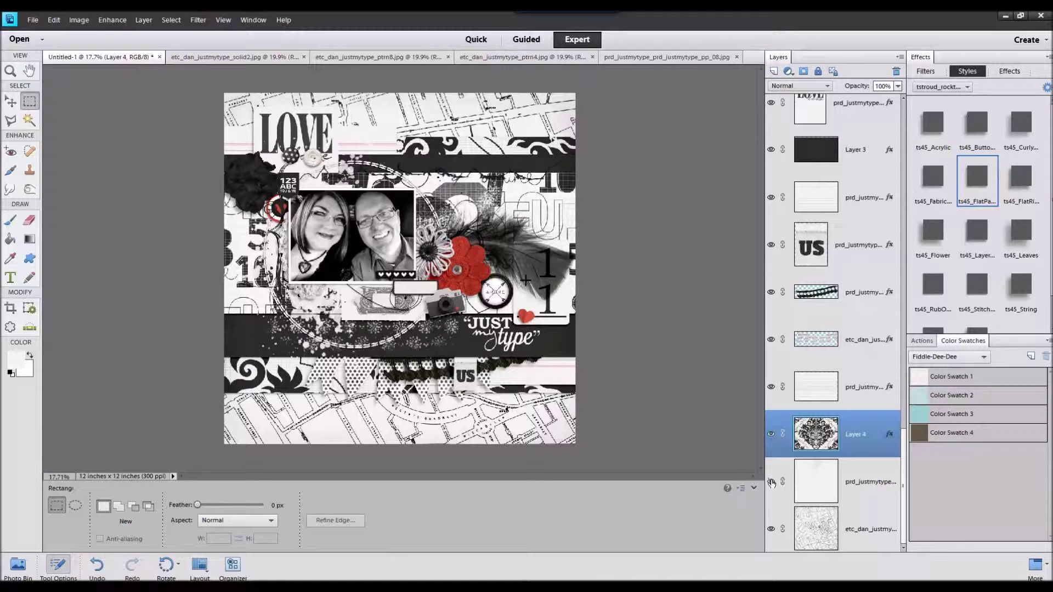
click(773, 437)
click(773, 437)
click(771, 483)
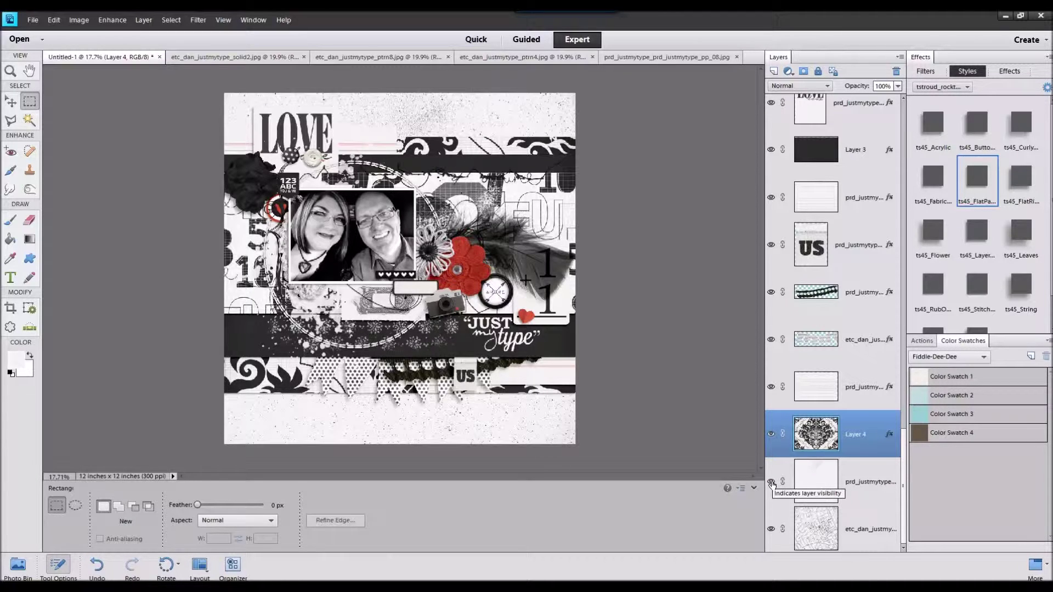
click(772, 483)
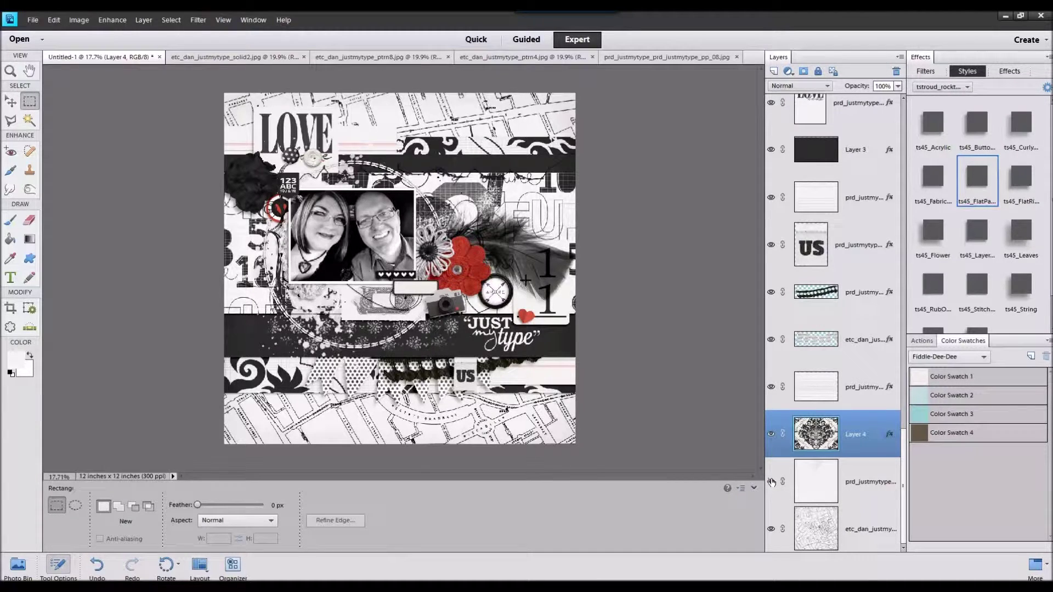
right_click(863, 501)
click(884, 313)
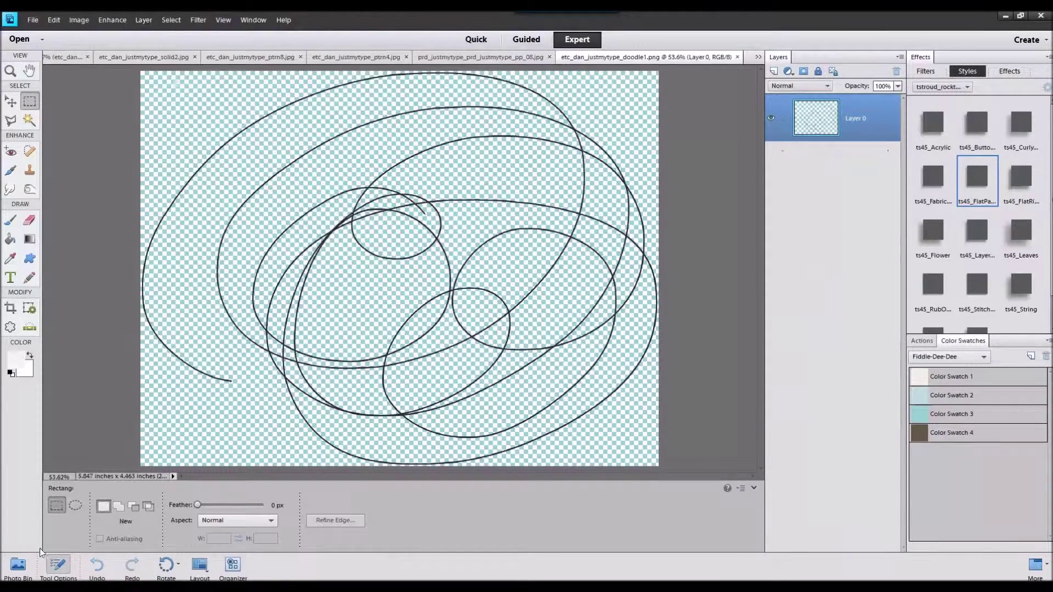
Step: Add the scribbled loops from etc_dan_justmytype_doodle1.png to the layout
click(18, 567)
click(18, 565)
click(82, 523)
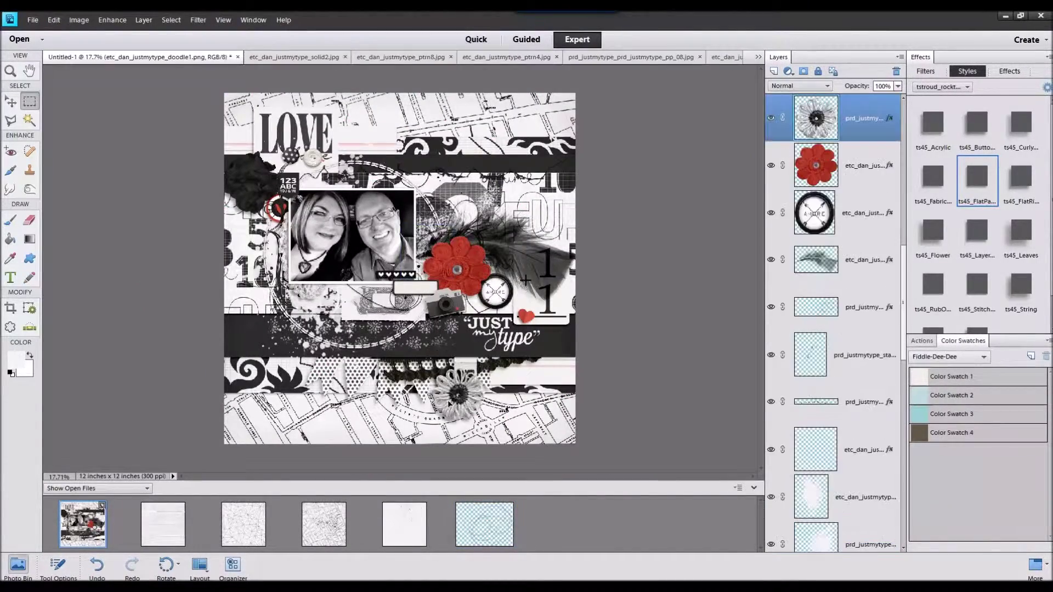
scroll(848, 329, down, 5)
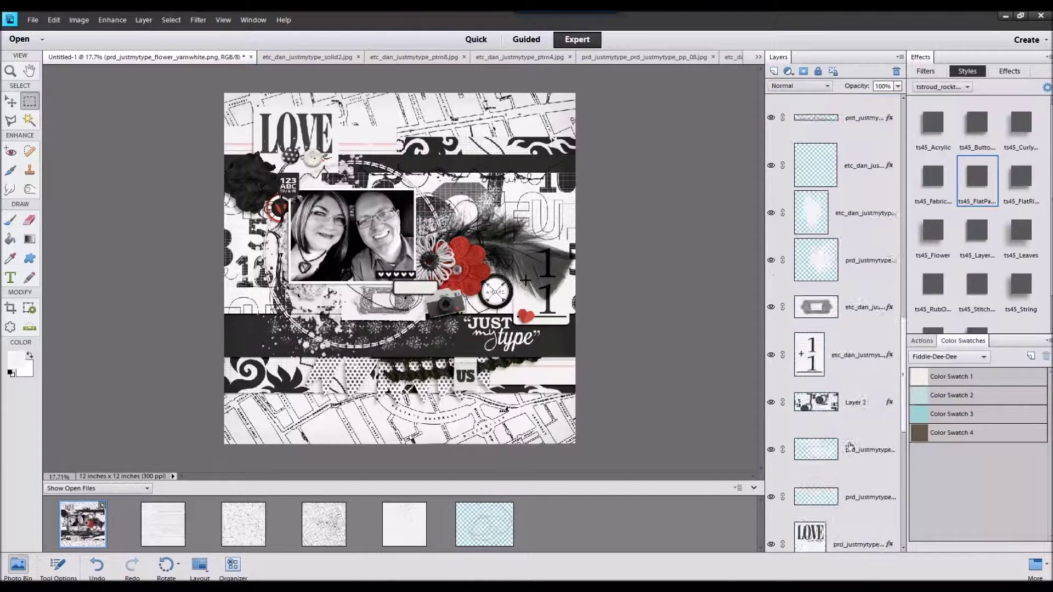
click(860, 476)
mouse_move(393, 292)
mouse_down()
mouse_move(408, 348)
mouse_move(387, 285)
mouse_up()
click(60, 20)
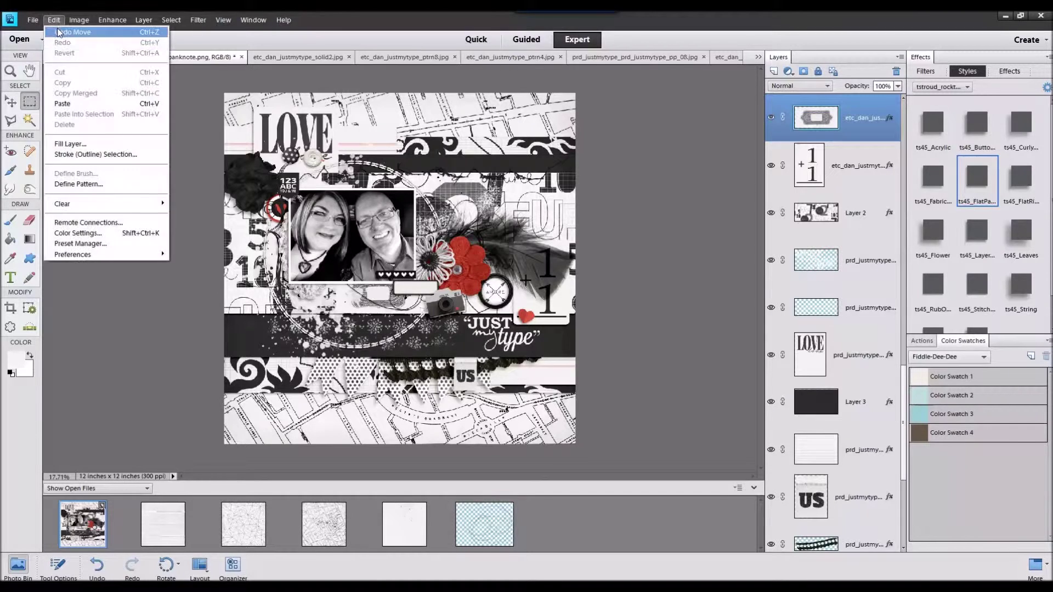
click(68, 30)
Step: Move the doodle1.png layer up the stack to sit directly above the number-patterned paper strip, Layer 2
scroll(861, 518, down, 8)
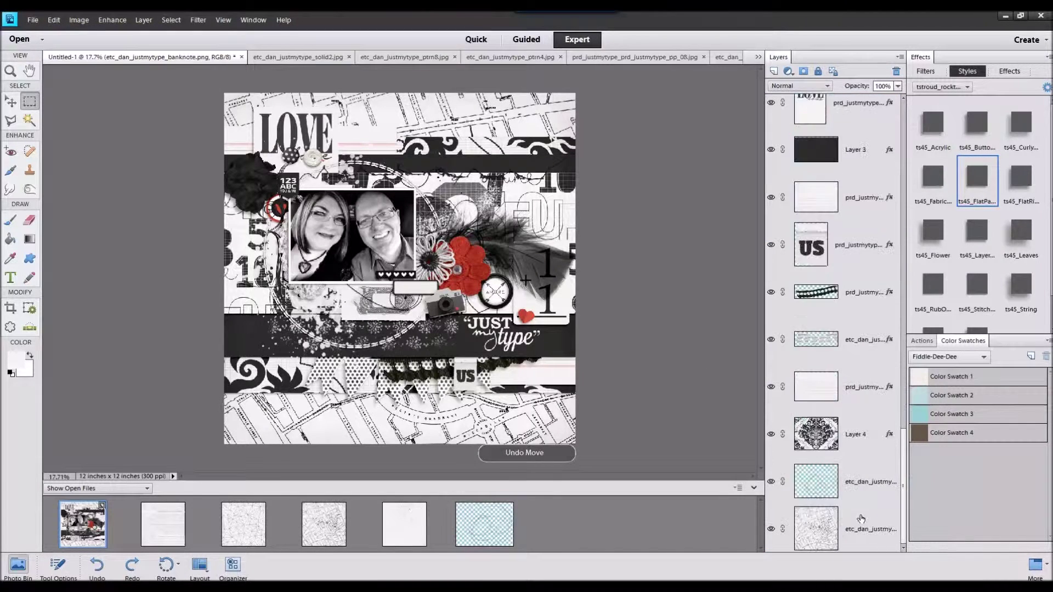
click(855, 486)
double_click(856, 485)
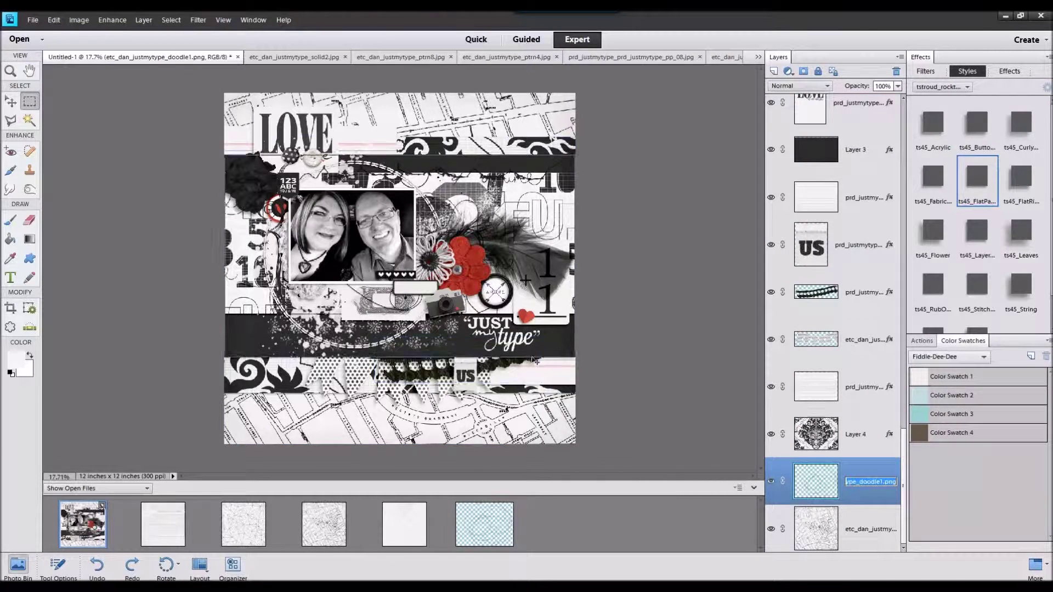
click(861, 496)
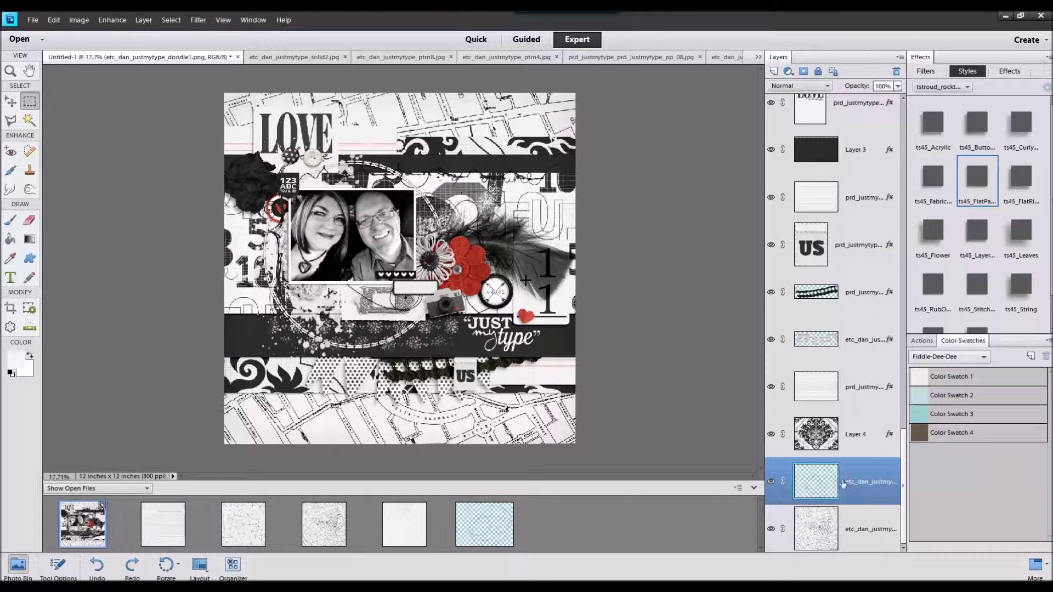
drag(857, 492, 855, 122)
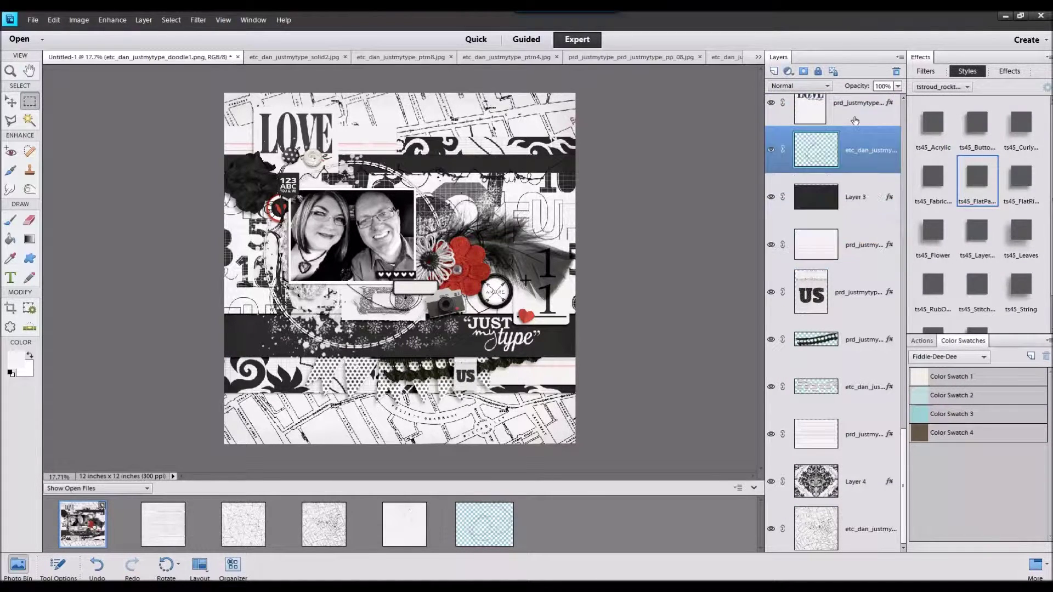
scroll(855, 184, up, 3)
drag(851, 307, 851, 198)
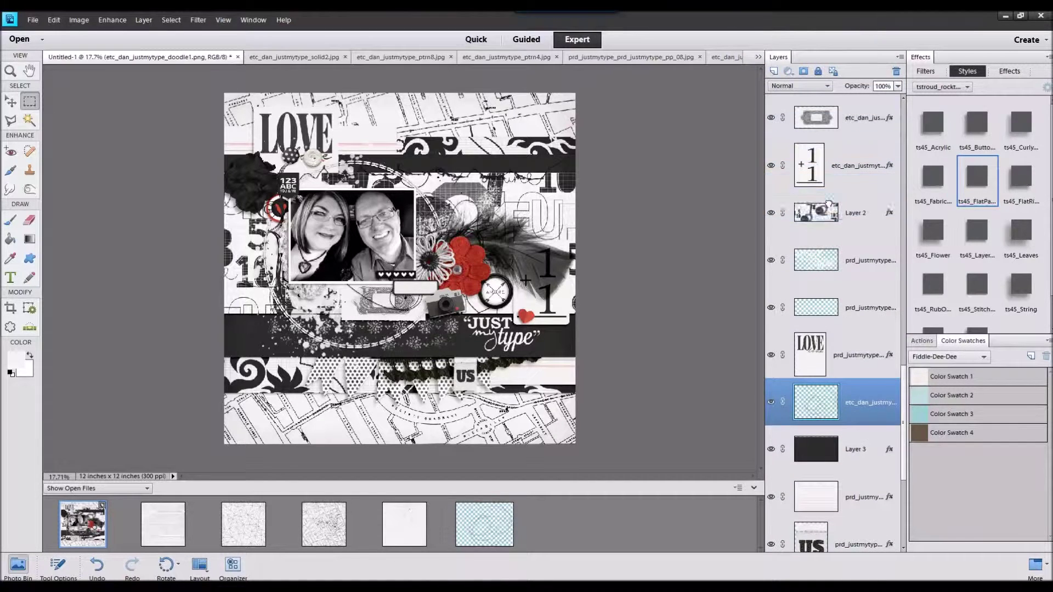
Step: Nudge the camera embellishment slightly to the right beneath the framed couple photo
mouse_move(447, 299)
mouse_down()
mouse_move(456, 325)
mouse_move(452, 300)
mouse_up()
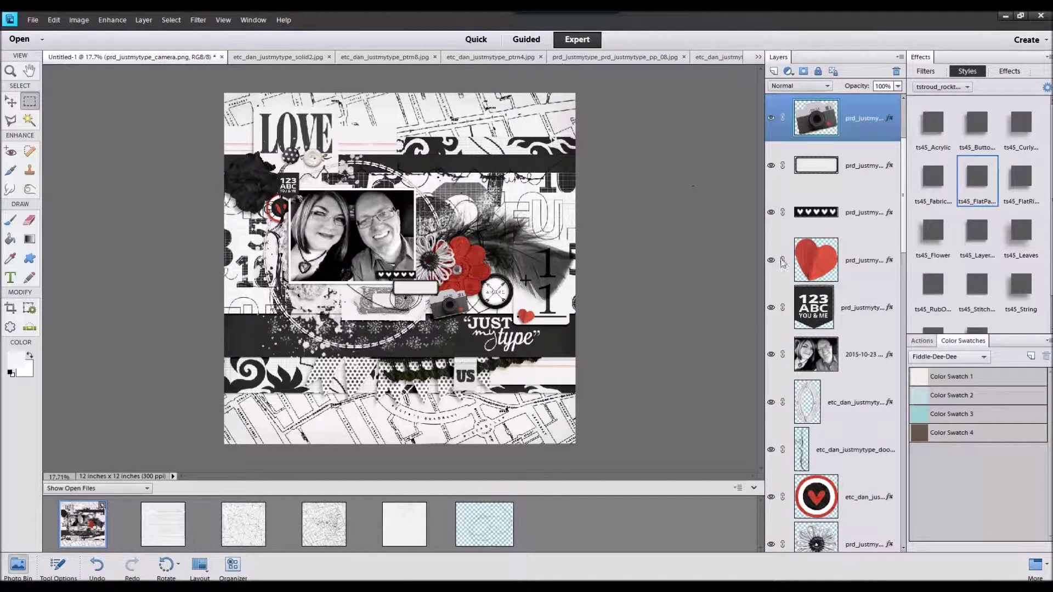
Step: Move the doodle1.png loops to the page's lower right edge and stack them directly above the lined paper over damask Layer 4
scroll(855, 340, down, 5)
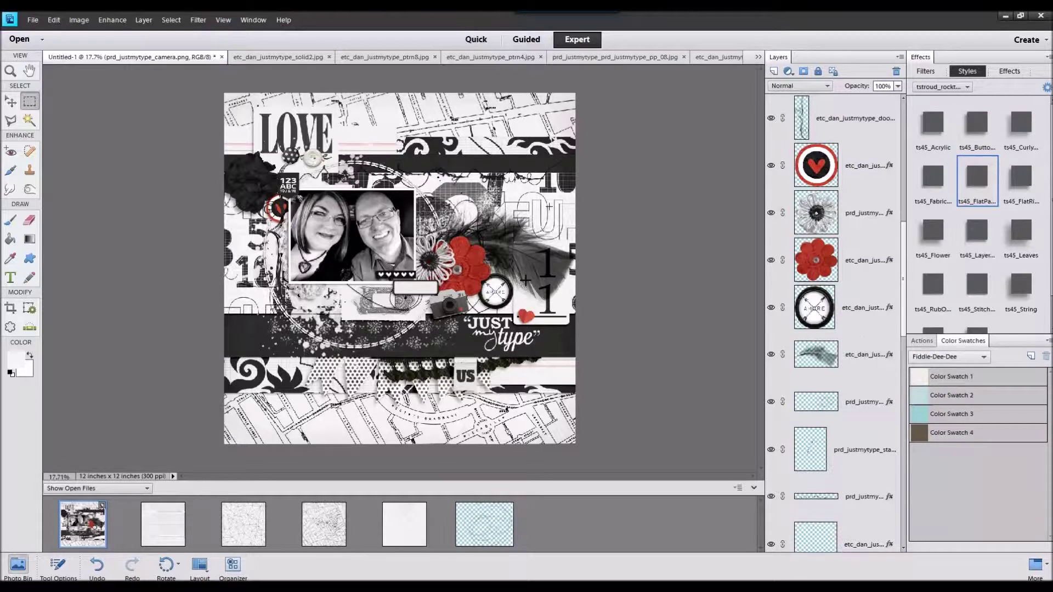
key(v)
scroll(834, 323, down, 5)
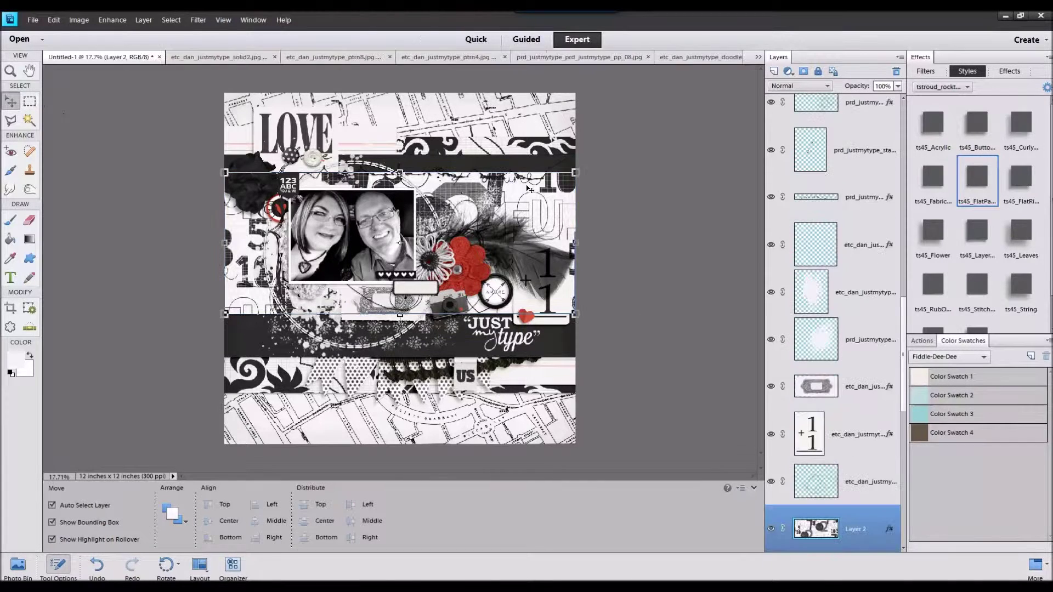
click(852, 482)
drag(406, 265, 397, 362)
scroll(850, 397, down, 5)
drag(856, 388, 856, 550)
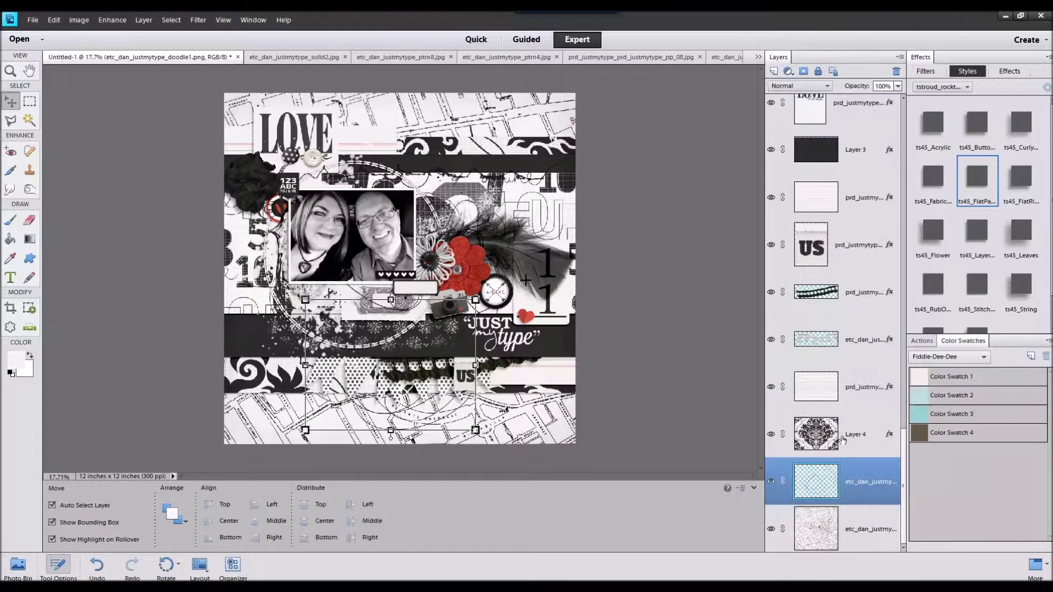
drag(856, 481, 853, 373)
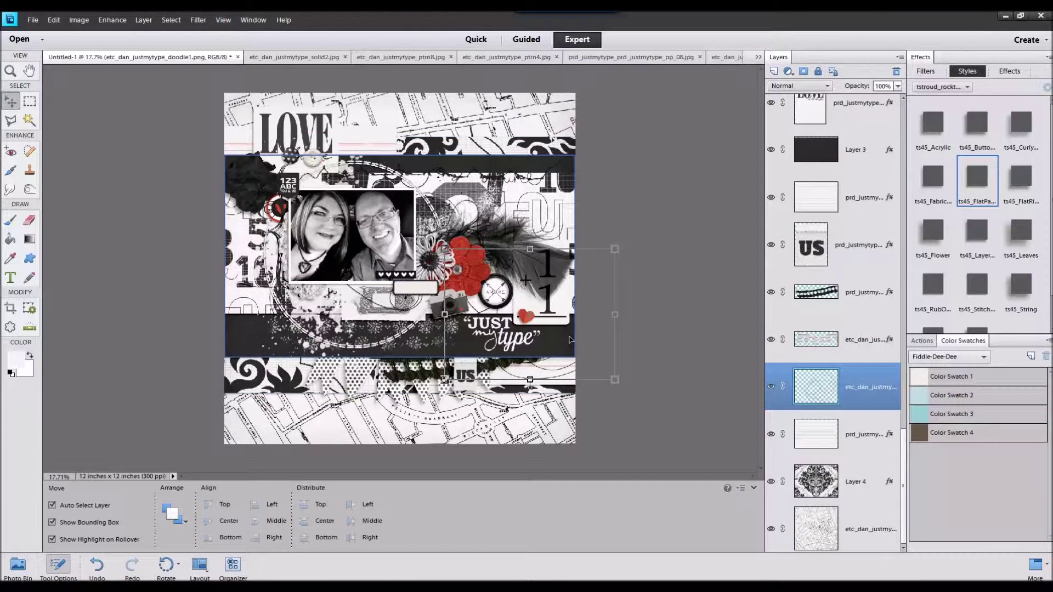
Step: Duplicate the doodle, raise the copy to directly below black Layer 3, and place it at the page's upper left around the LOVE card
alt+drag(862, 392, 859, 361)
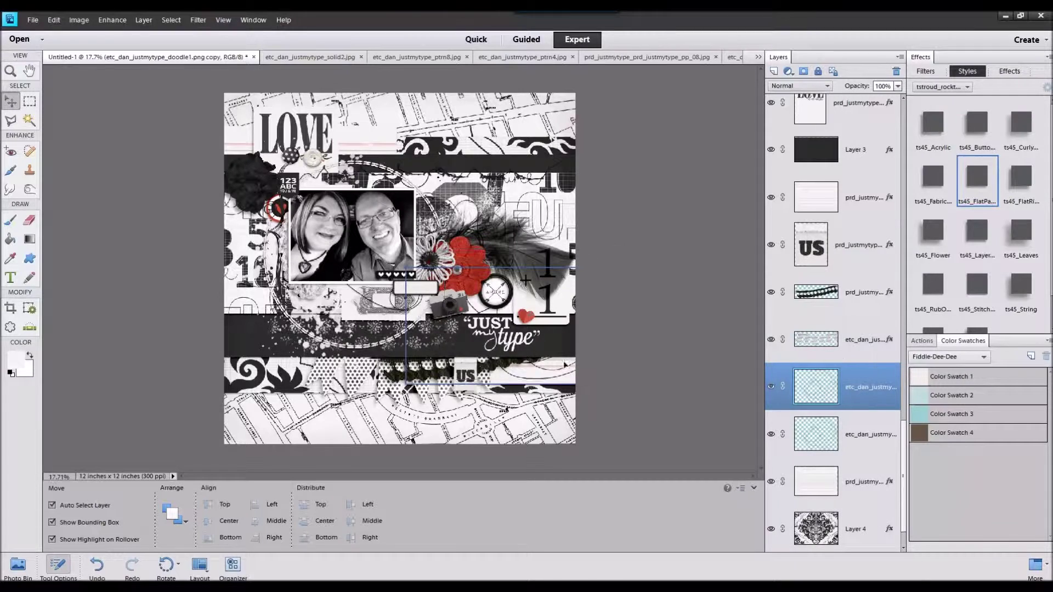
key(ctrl+bracketright)
key(ctrl+bracketright)
key(ctrl+bracketright)
key(ctrl+bracketright)
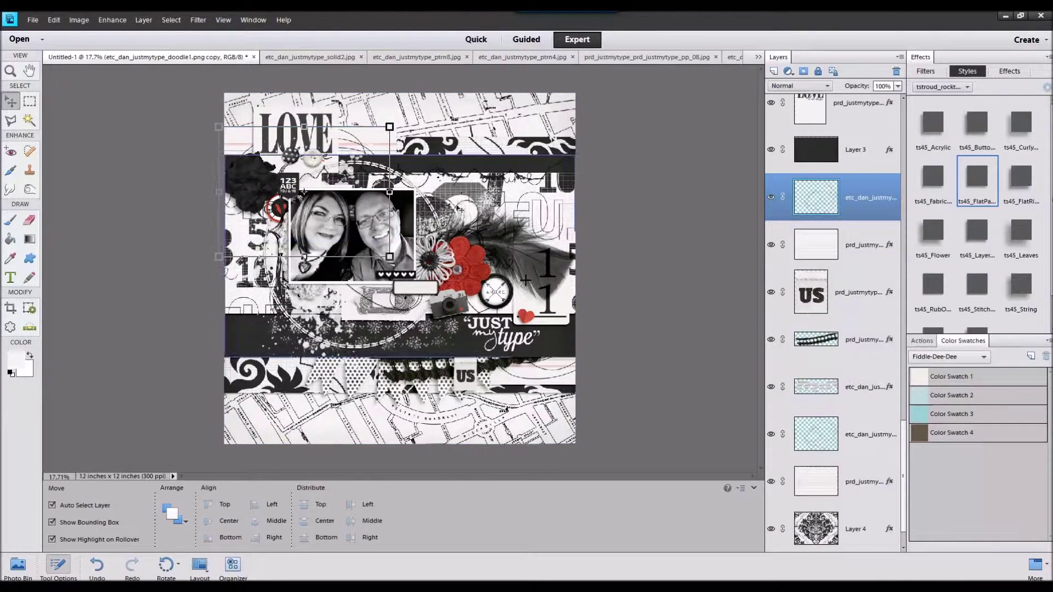
Step: Review the doodle placement and overall layout balance up close and at full-page view
scroll(458, 214, up, 2)
click(460, 156)
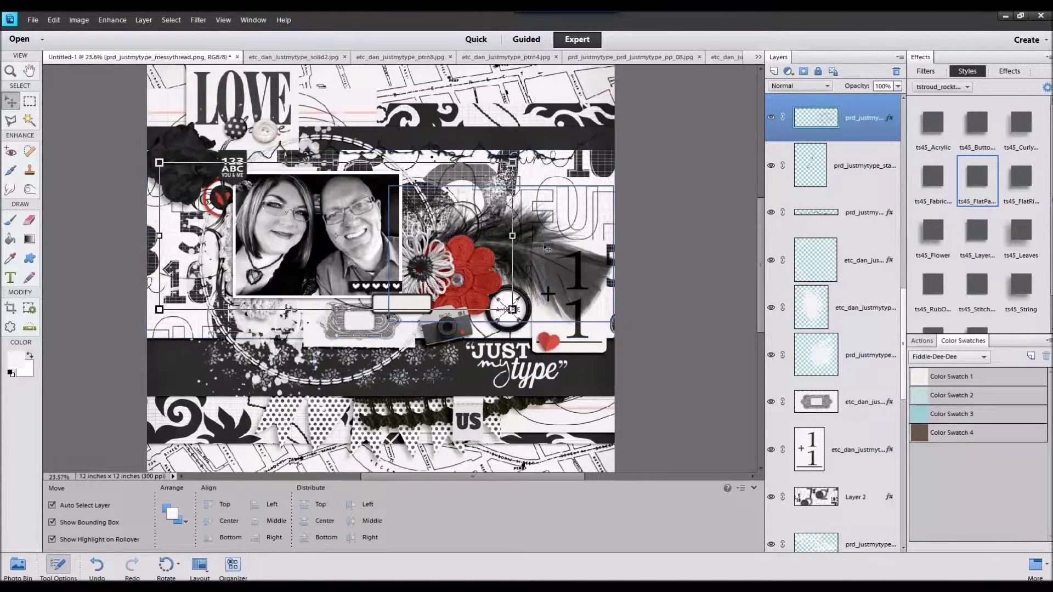
scroll(636, 234, down, 3)
click(636, 234)
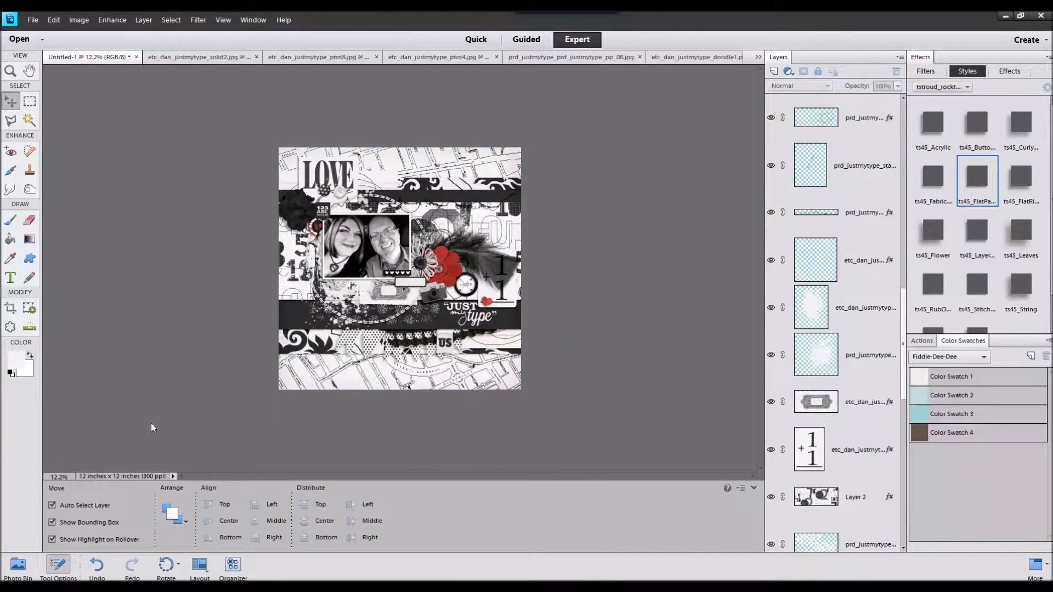
scroll(260, 385, up, 2)
scroll(261, 386, down, 1)
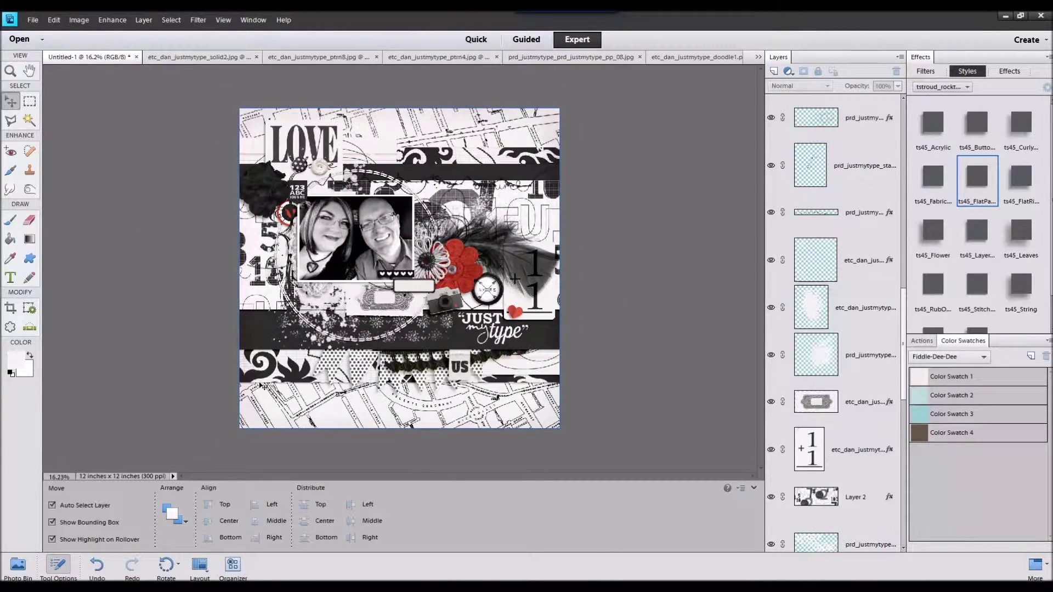
scroll(262, 386, up, 1)
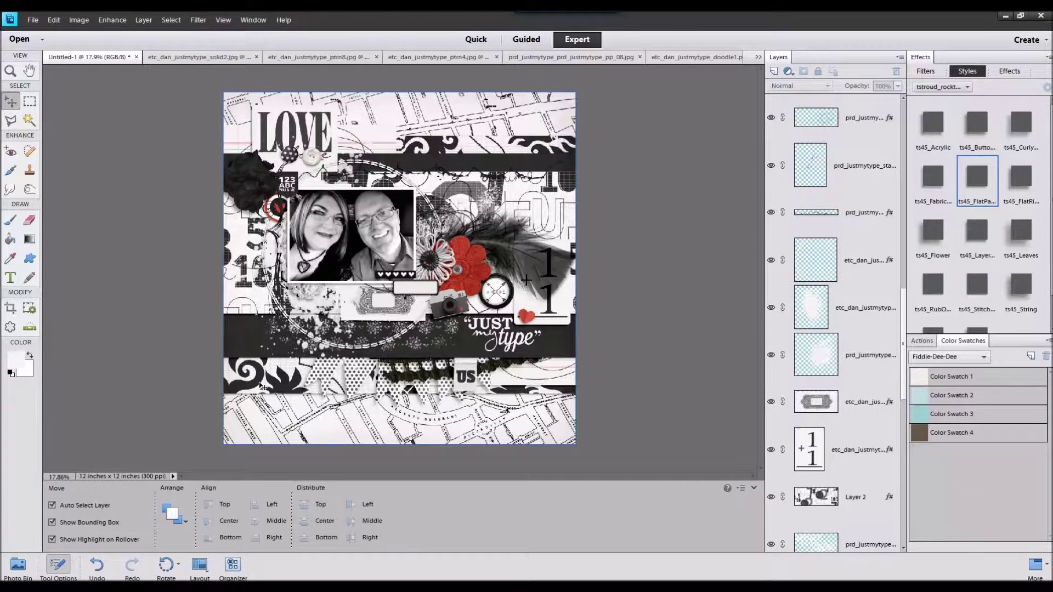